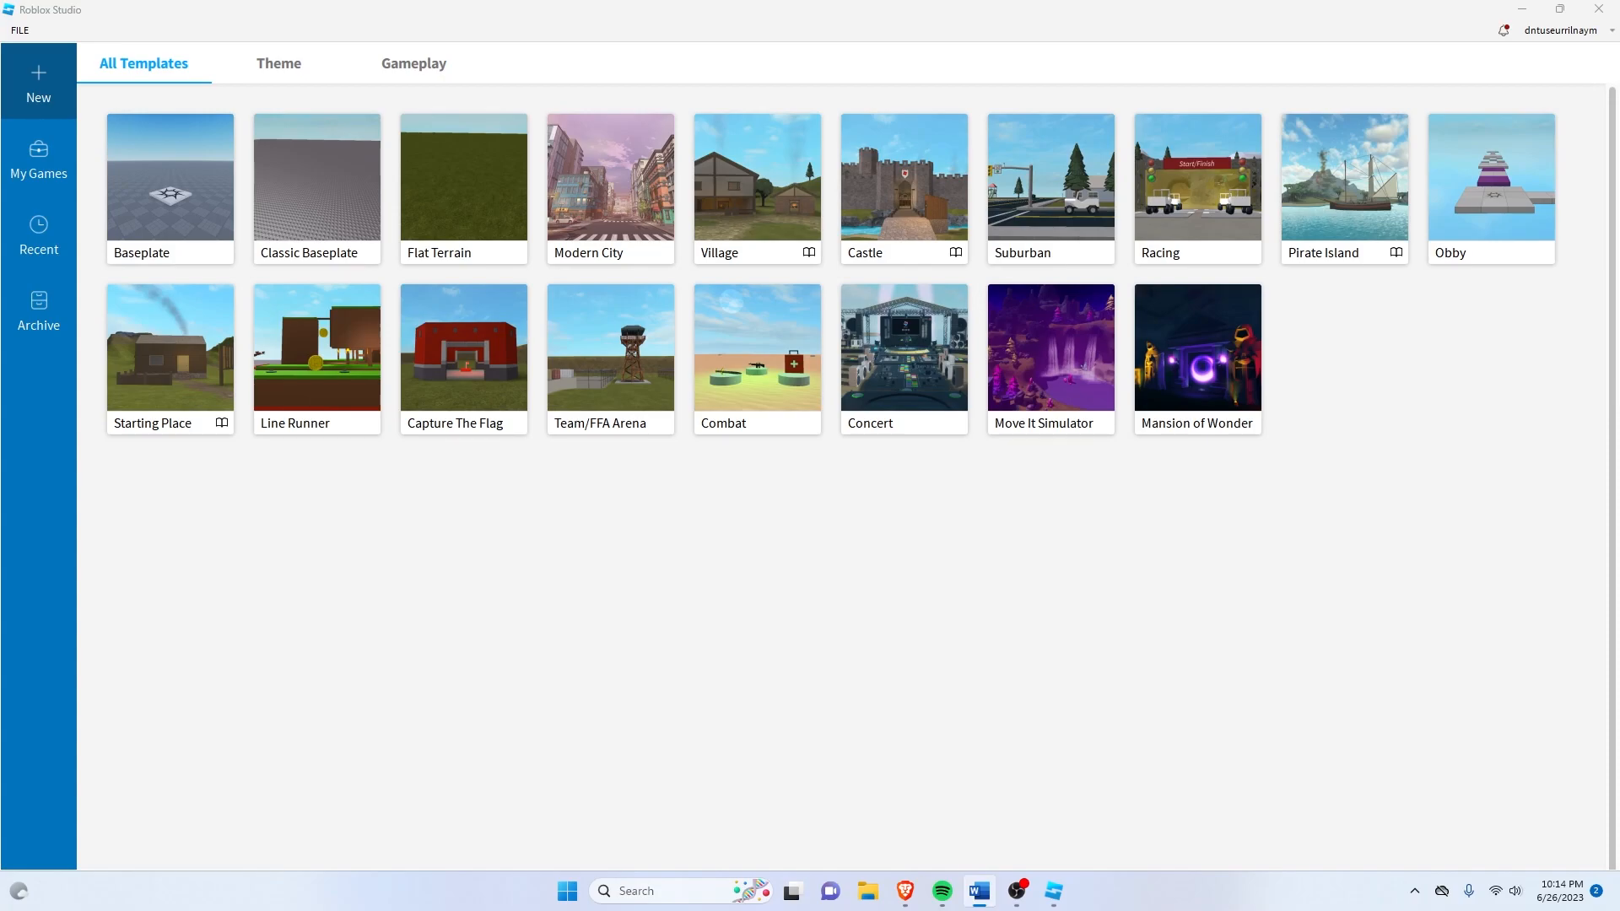
Create a new place from the Flat Terrain template.
click(1334, 473)
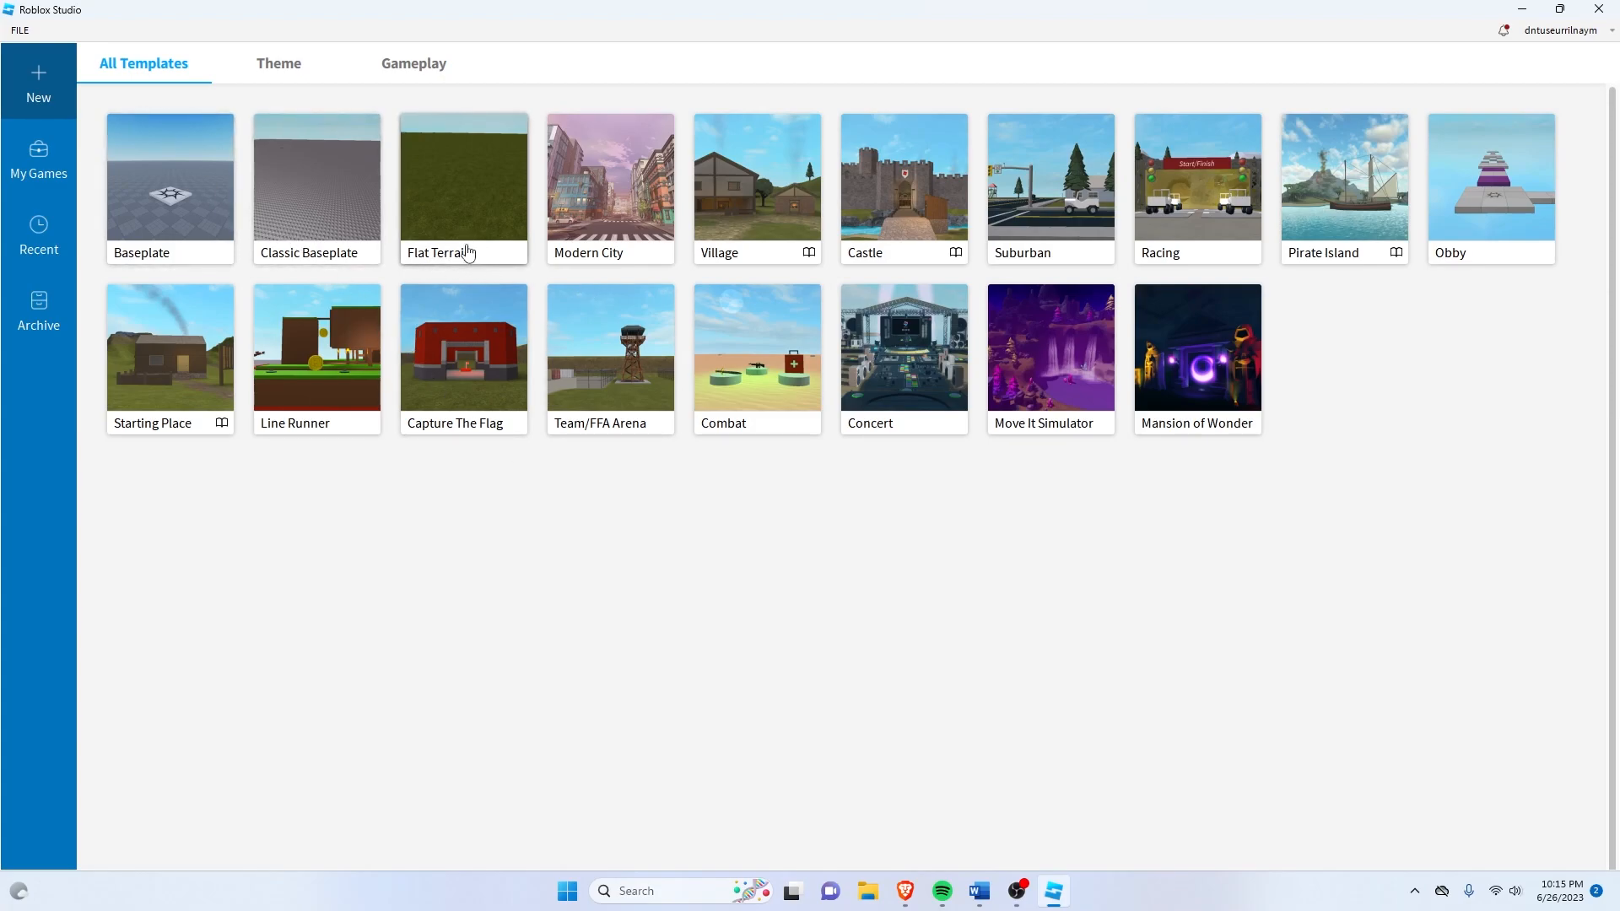
click(583, 300)
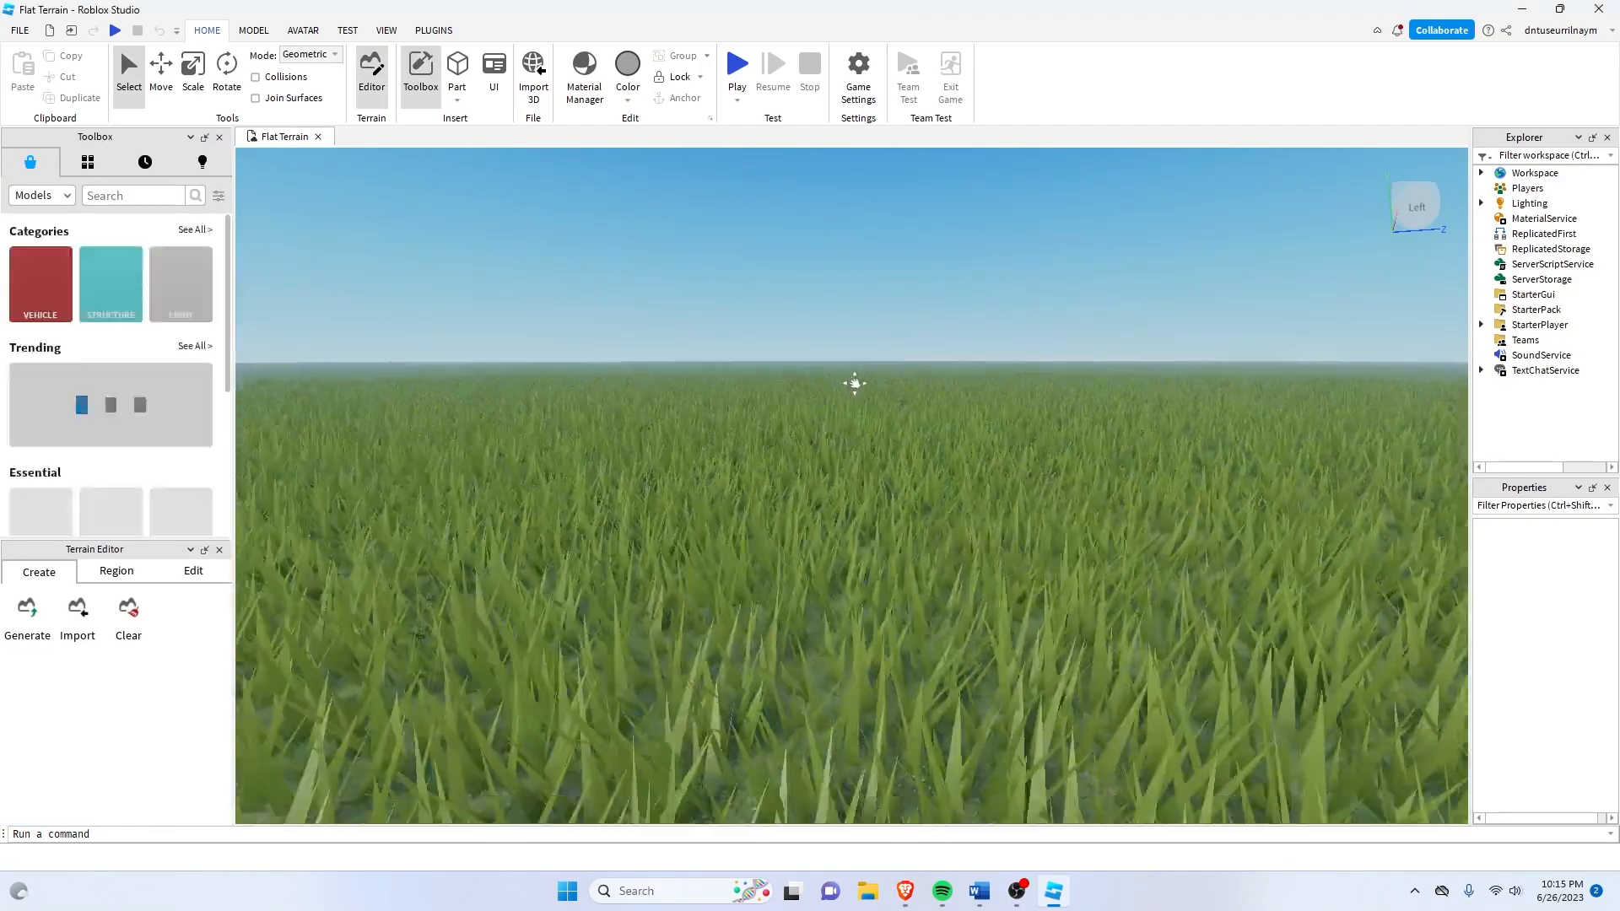
middle_drag(854, 384, 731, 448)
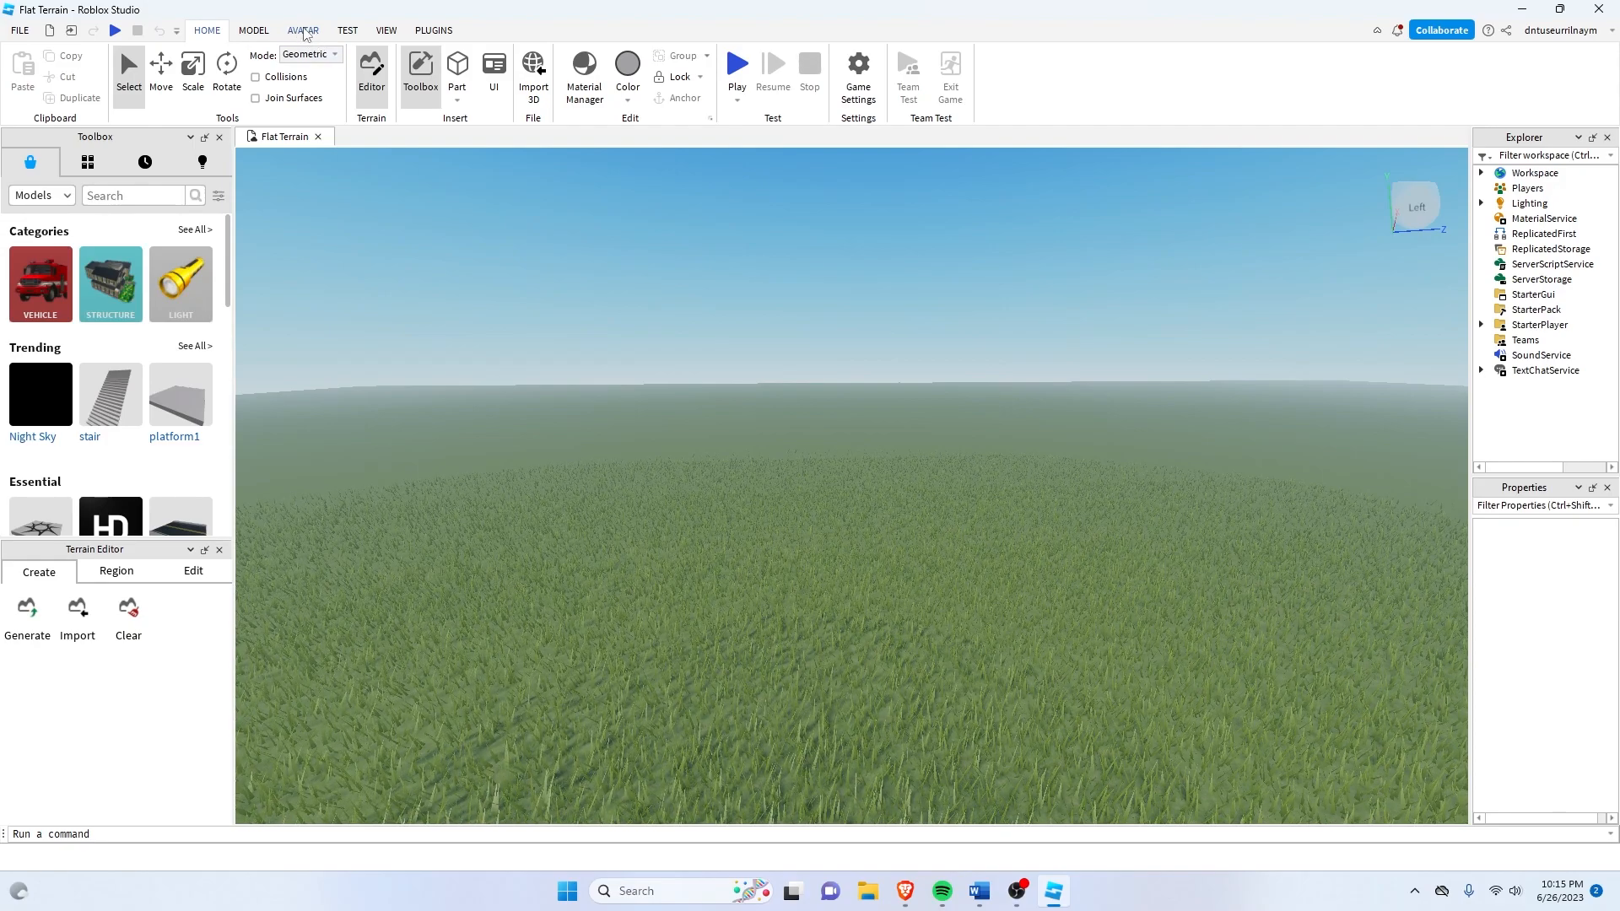
Generate an R15 masculine Block Avatar with the Rig Builder.
click(305, 32)
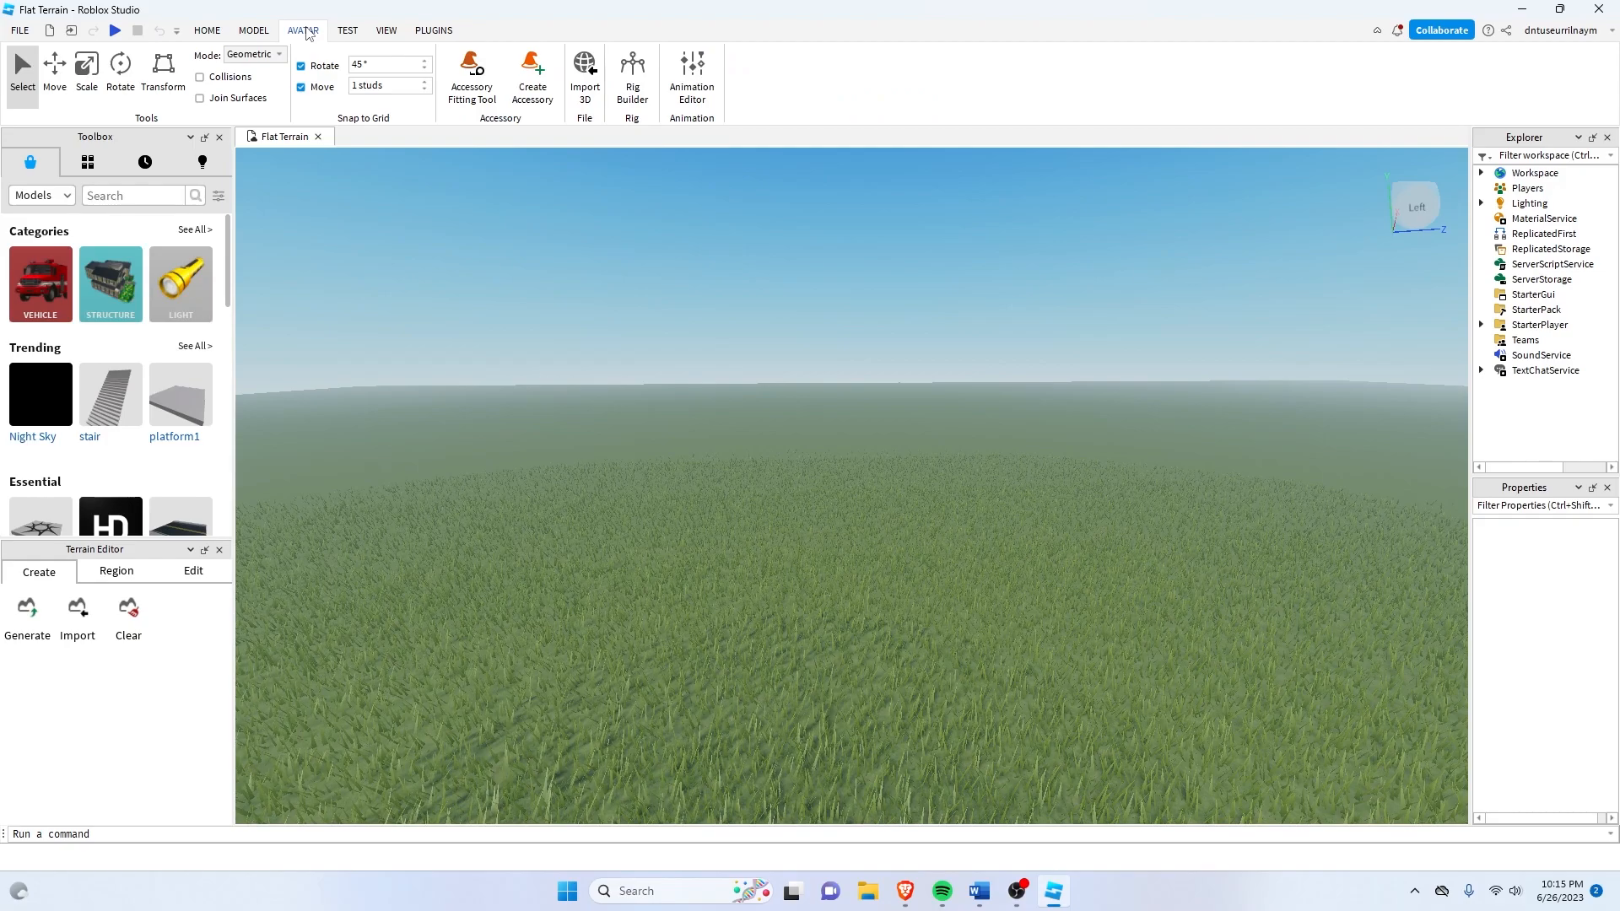
click(643, 107)
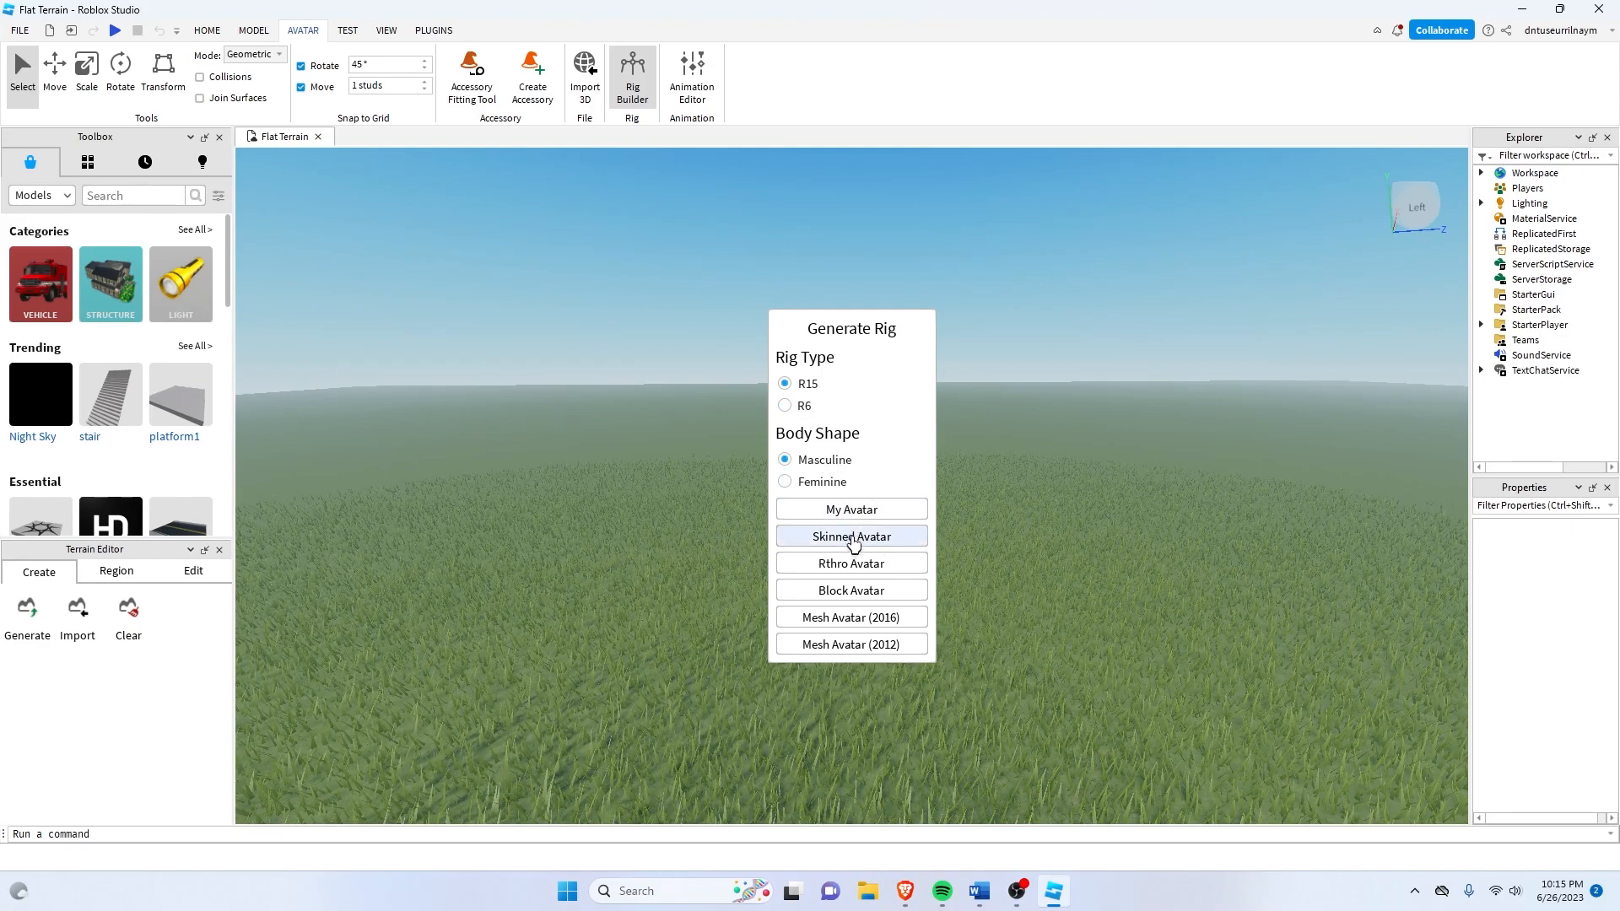
click(877, 604)
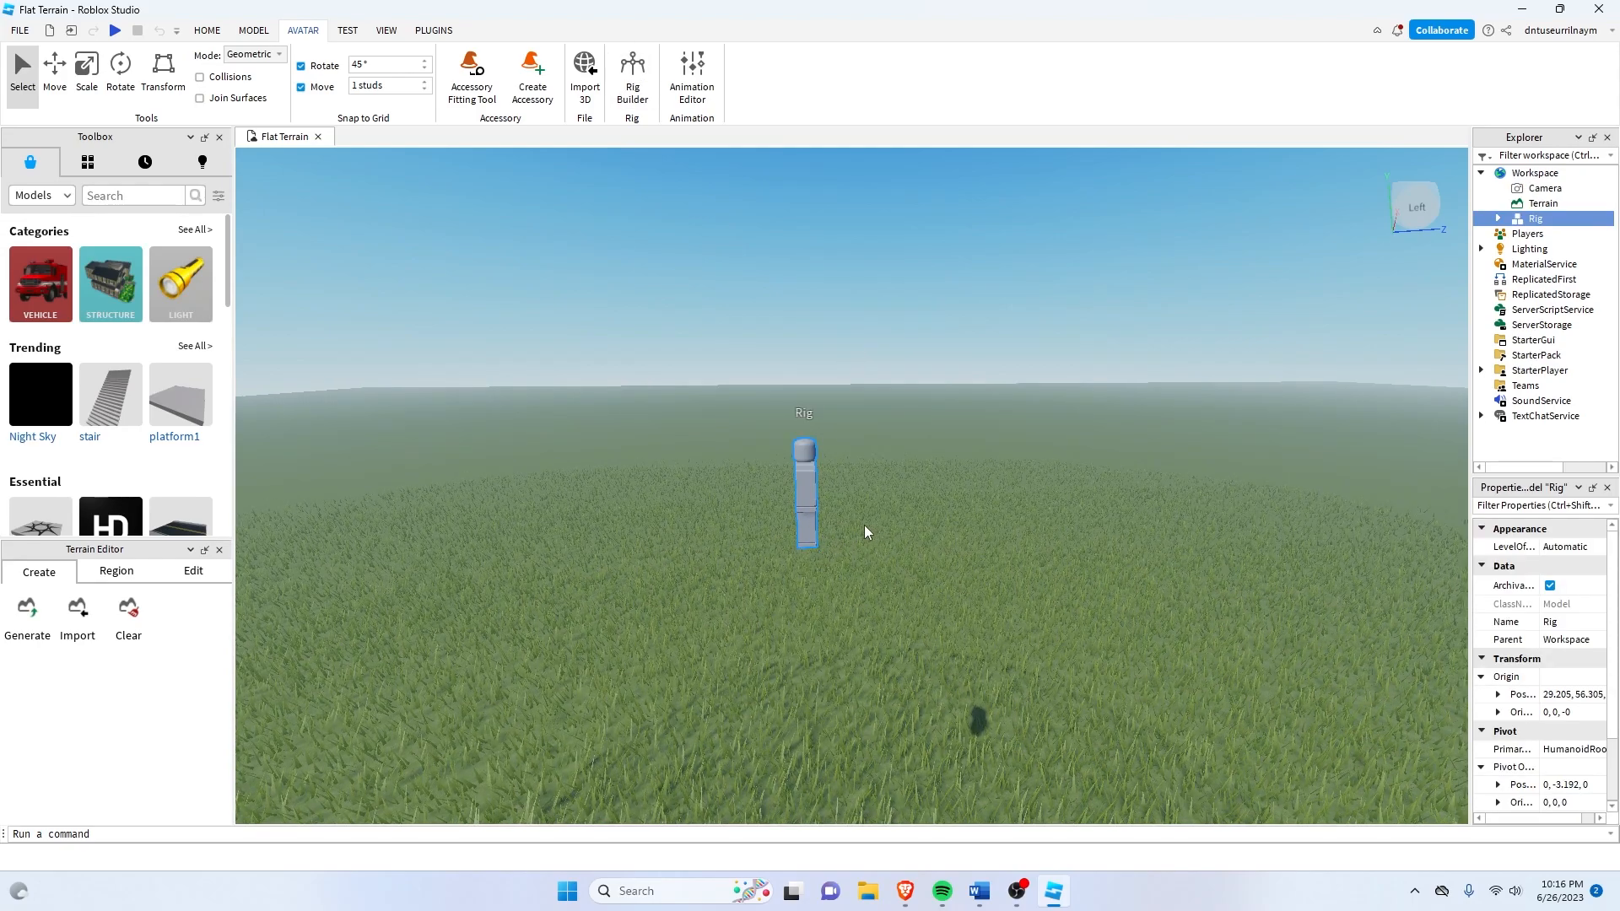
Move the generated rig down from mid-air until it stands on the grass.
key(ctrl+2)
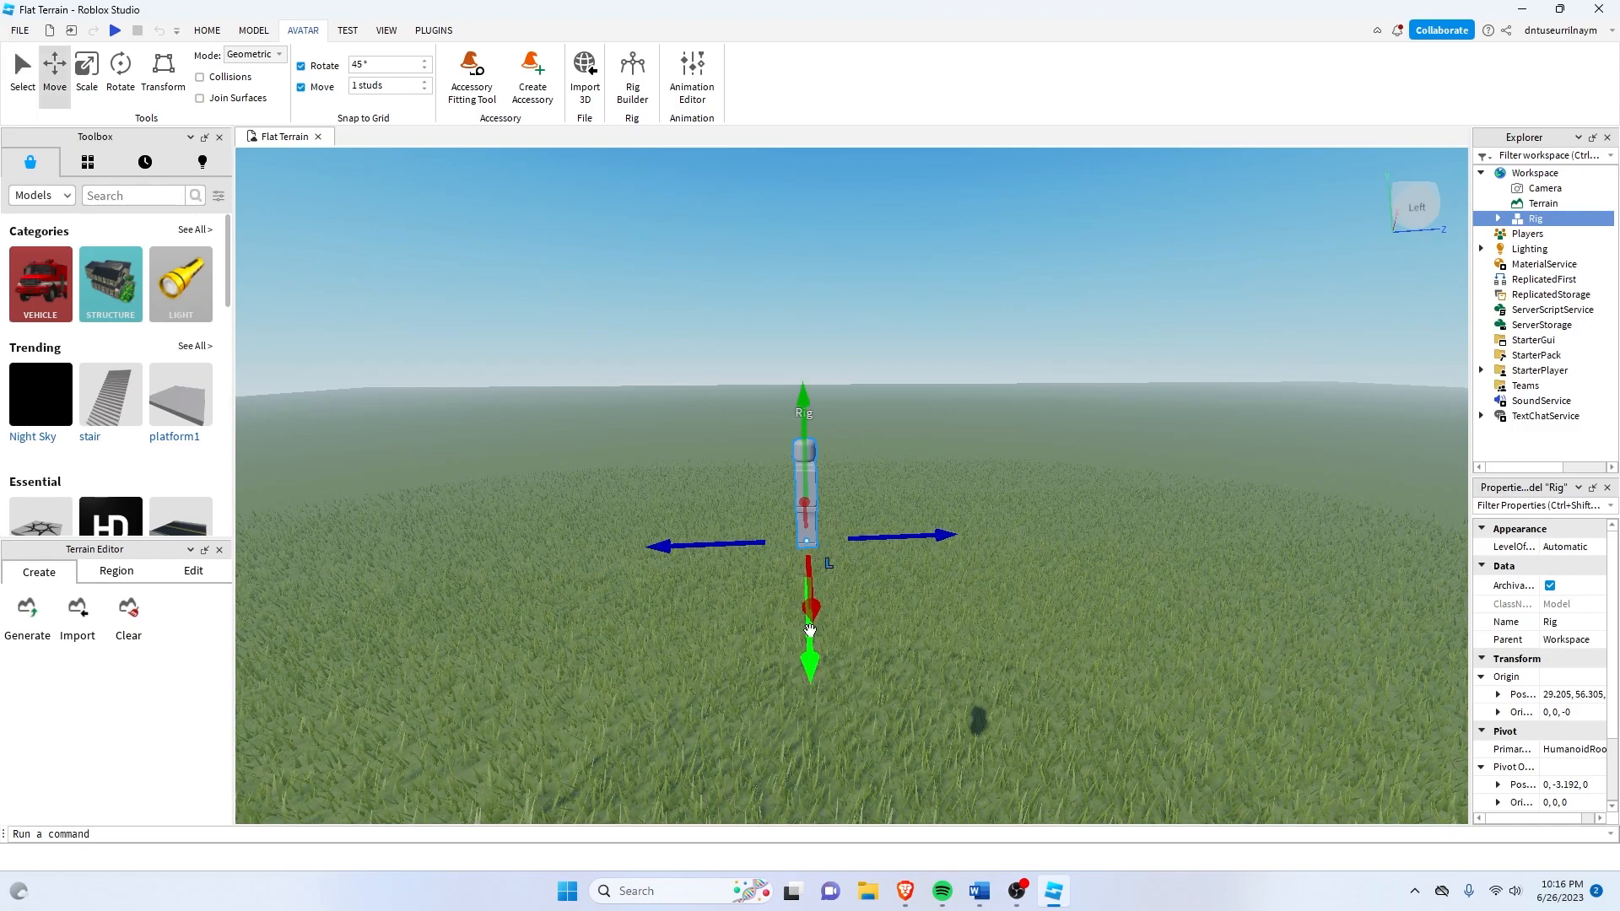
drag(812, 404, 828, 748)
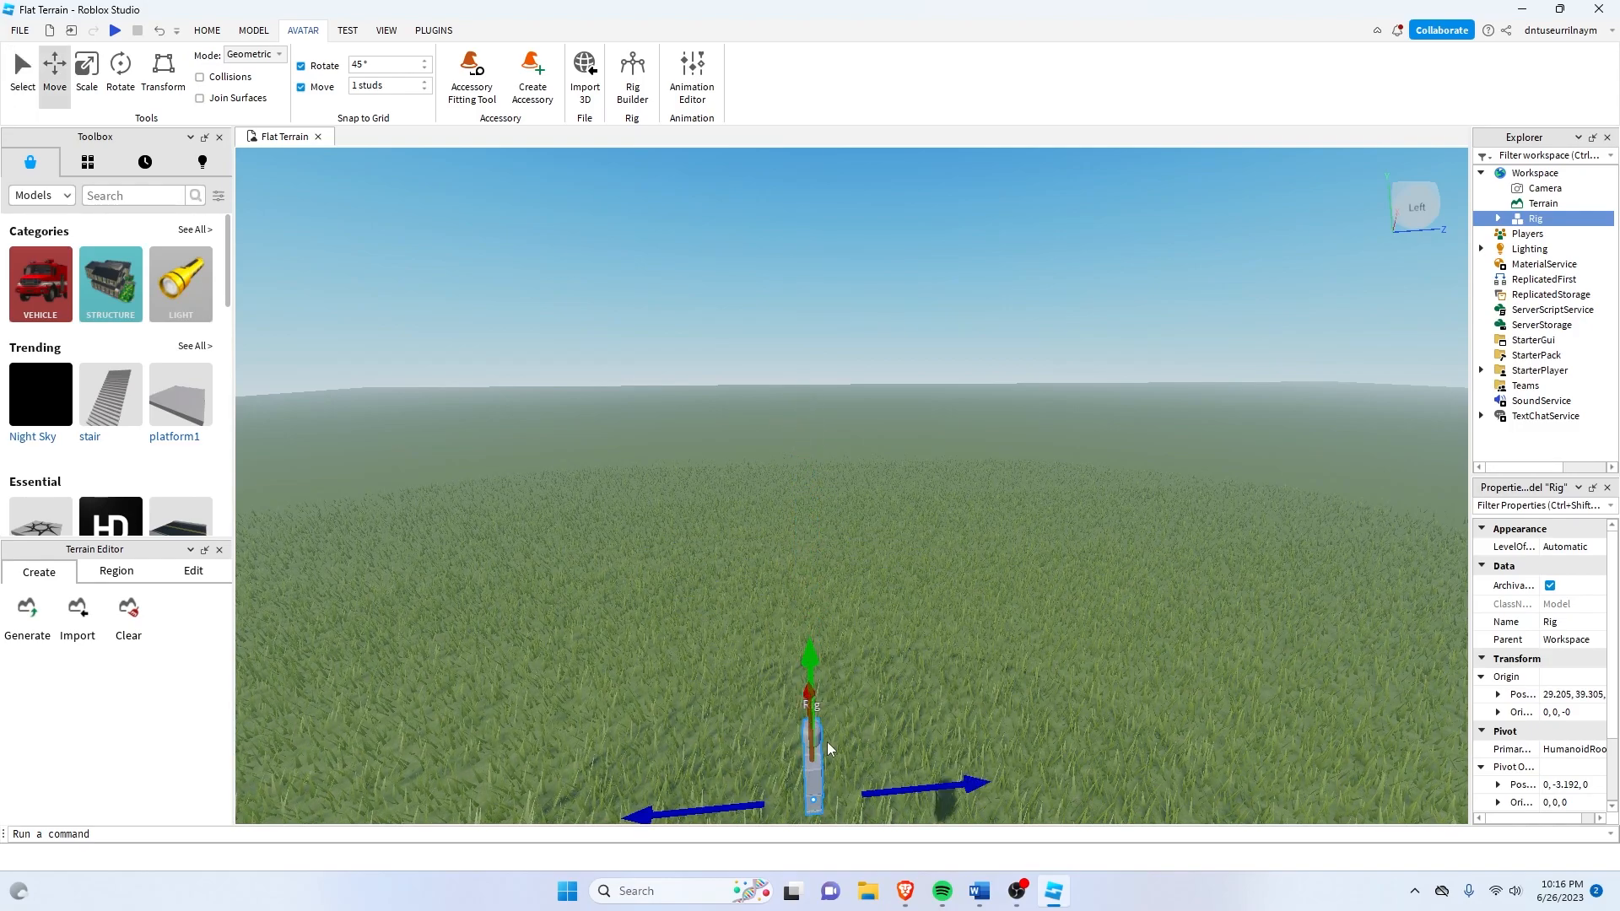
scroll(858, 731, down, 5)
drag(842, 570, 833, 681)
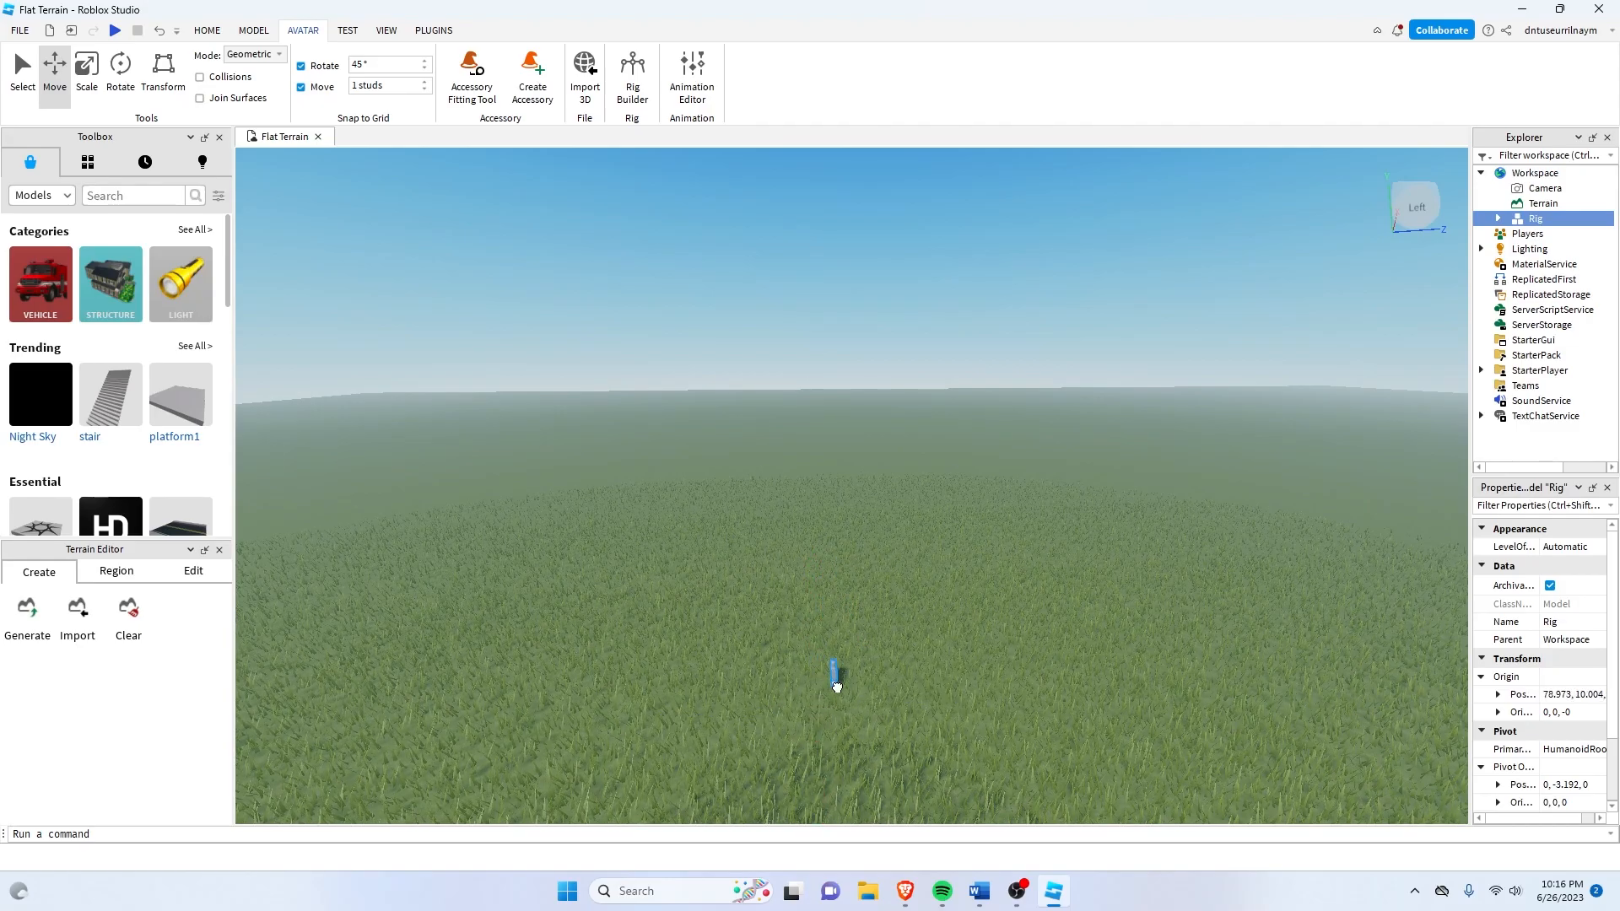
scroll(836, 715, up, 5)
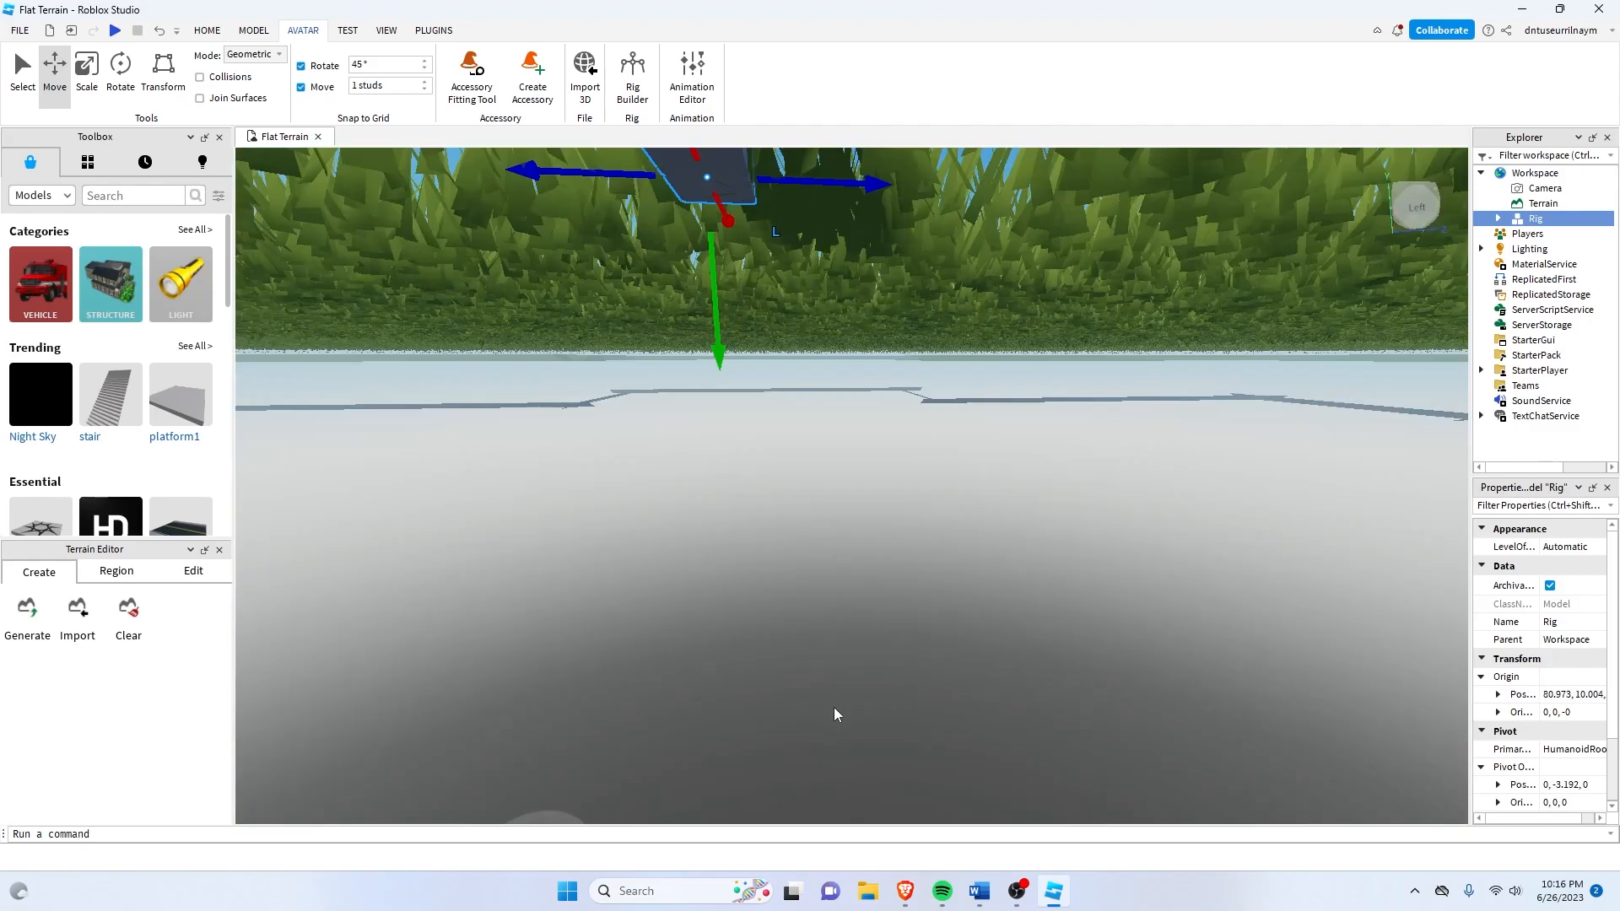
scroll(833, 714, down, 5)
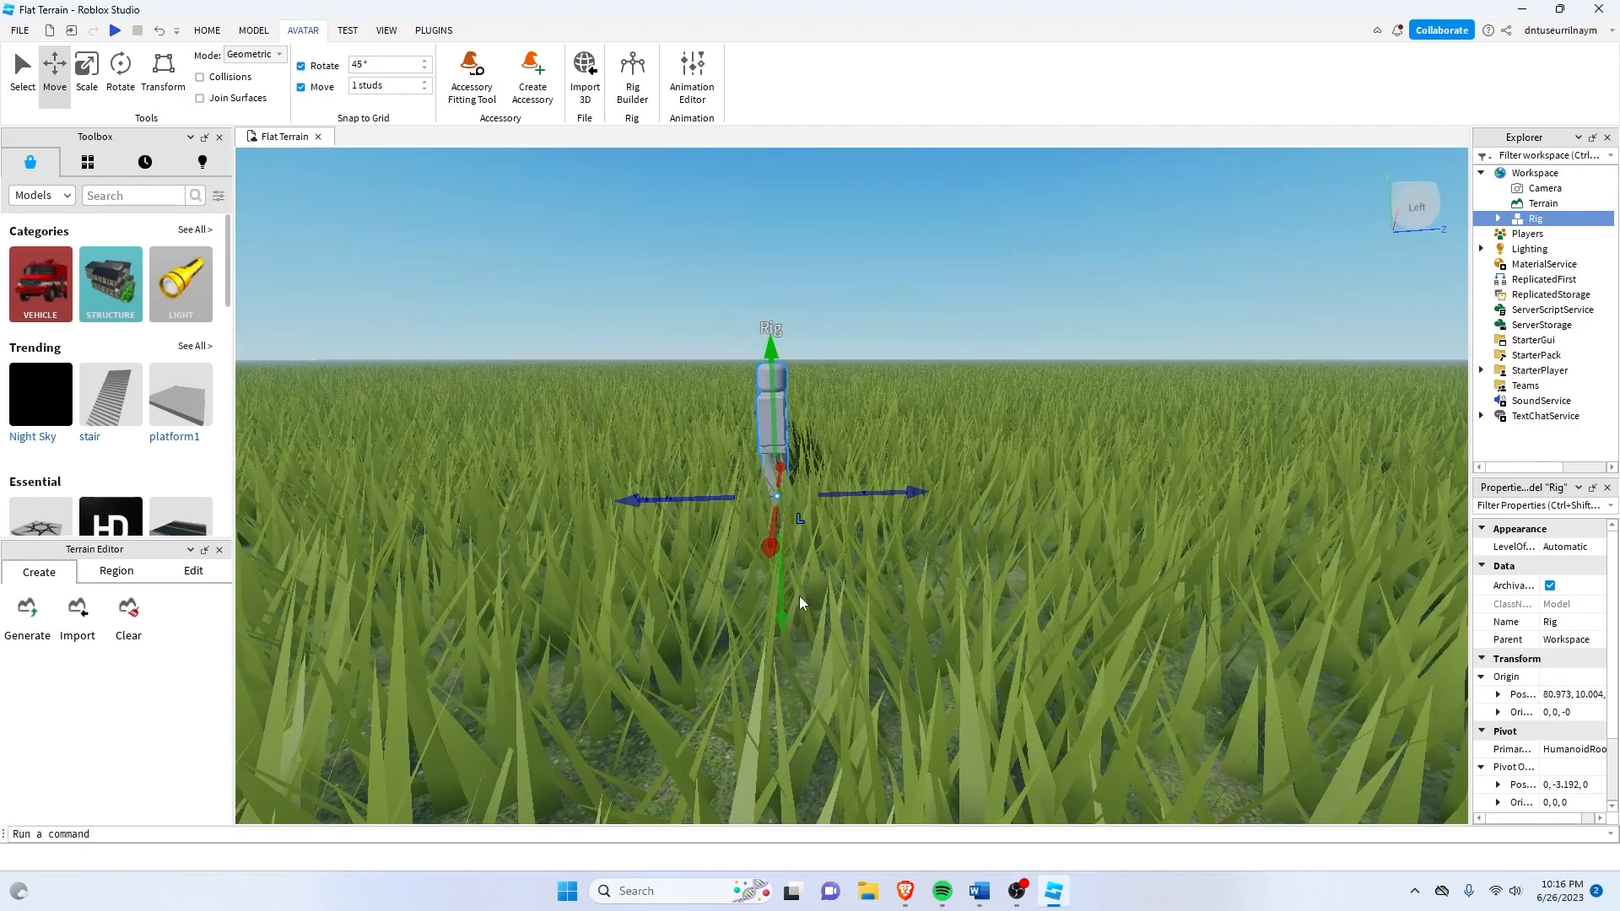
scroll(804, 648, down, 3)
scroll(804, 648, up, 3)
scroll(838, 598, up, 6)
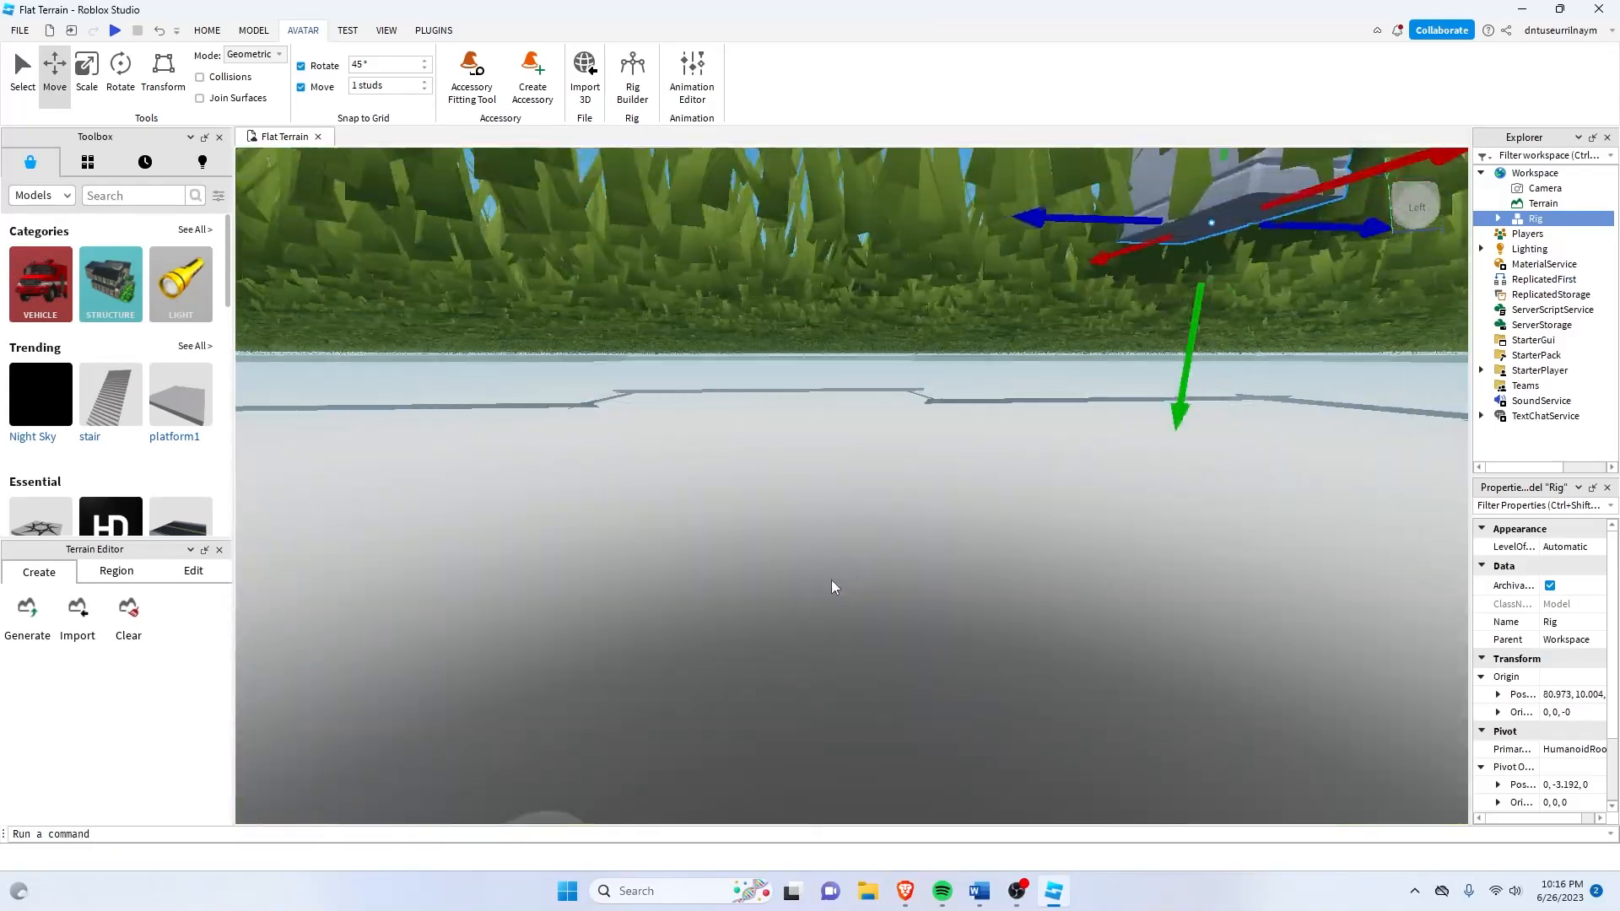
scroll(827, 590, down, 6)
scroll(823, 591, up, 6)
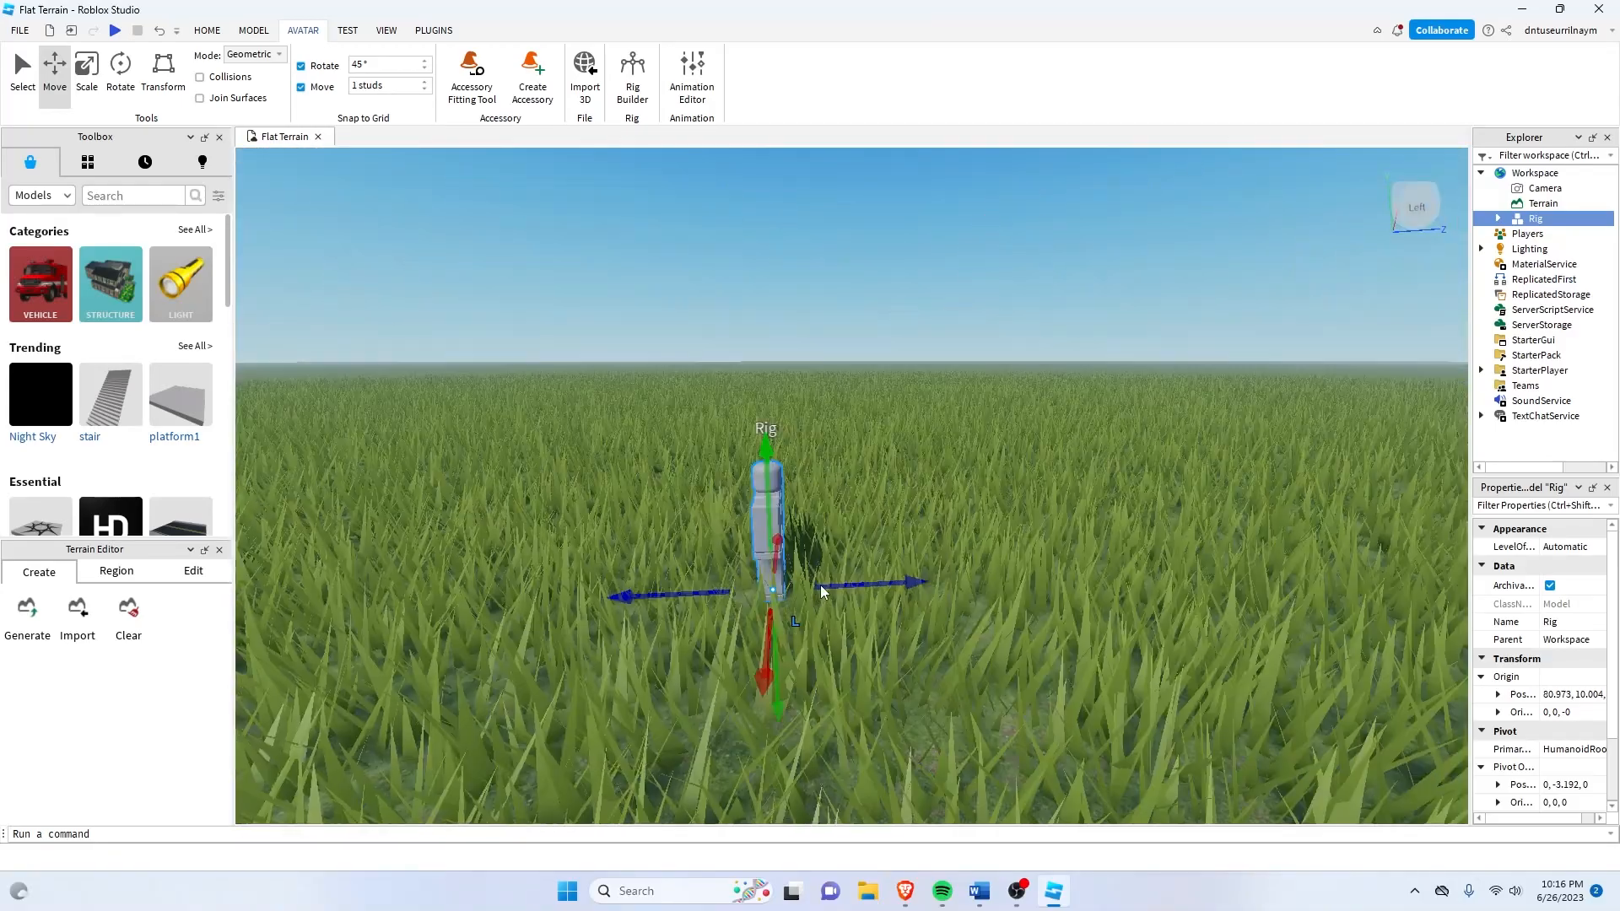
scroll(785, 564, down, 5)
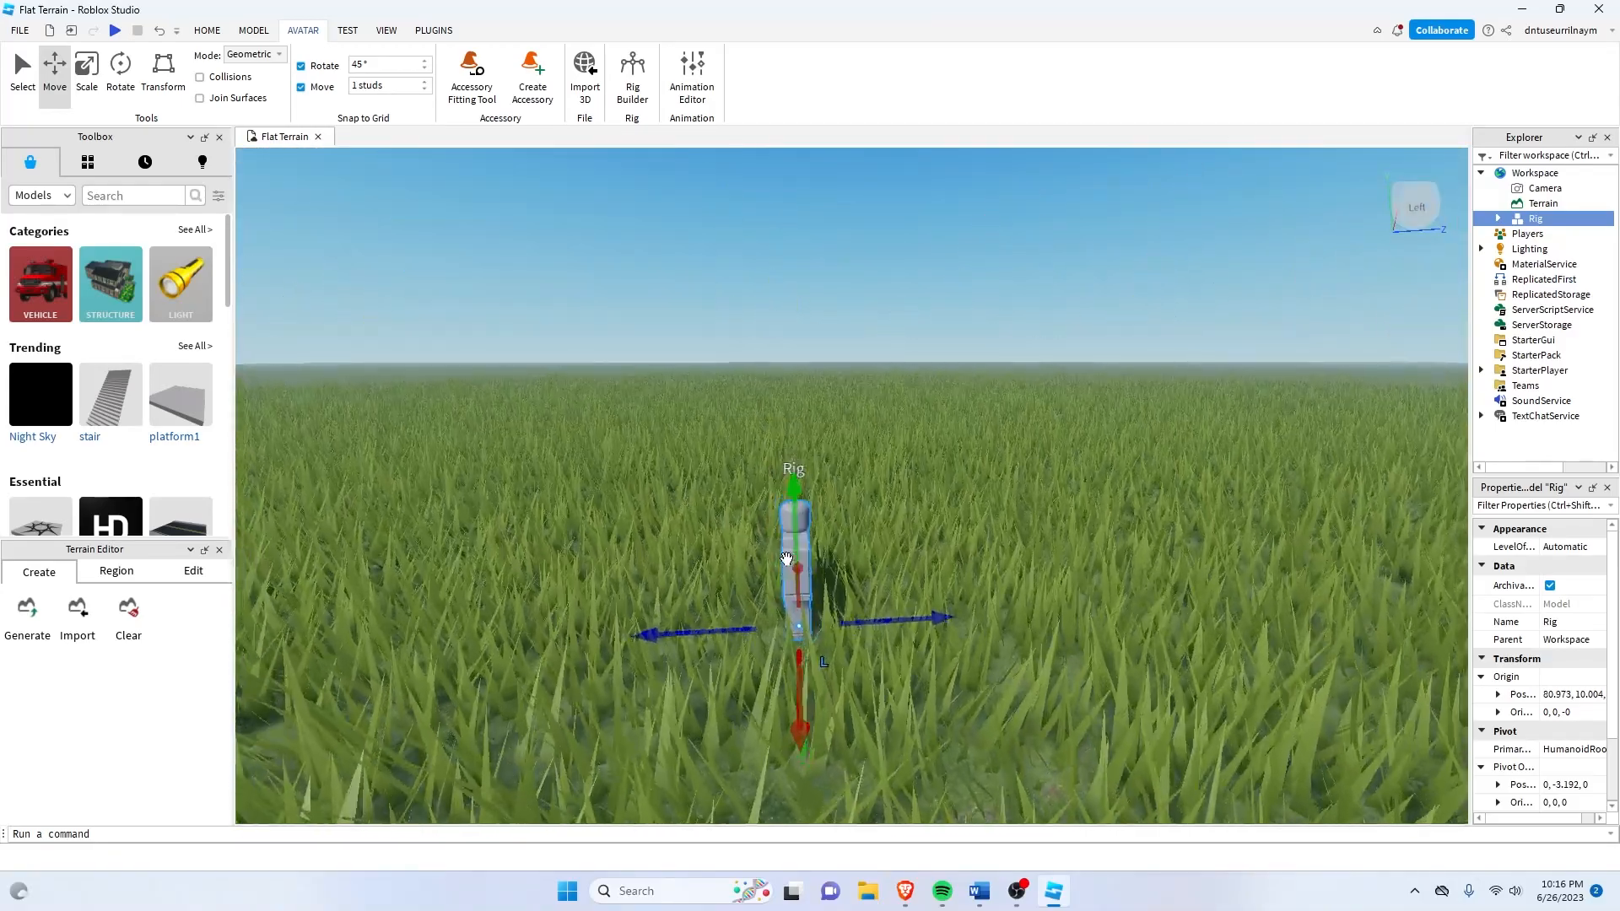
key(d)
key(e)
key(q)
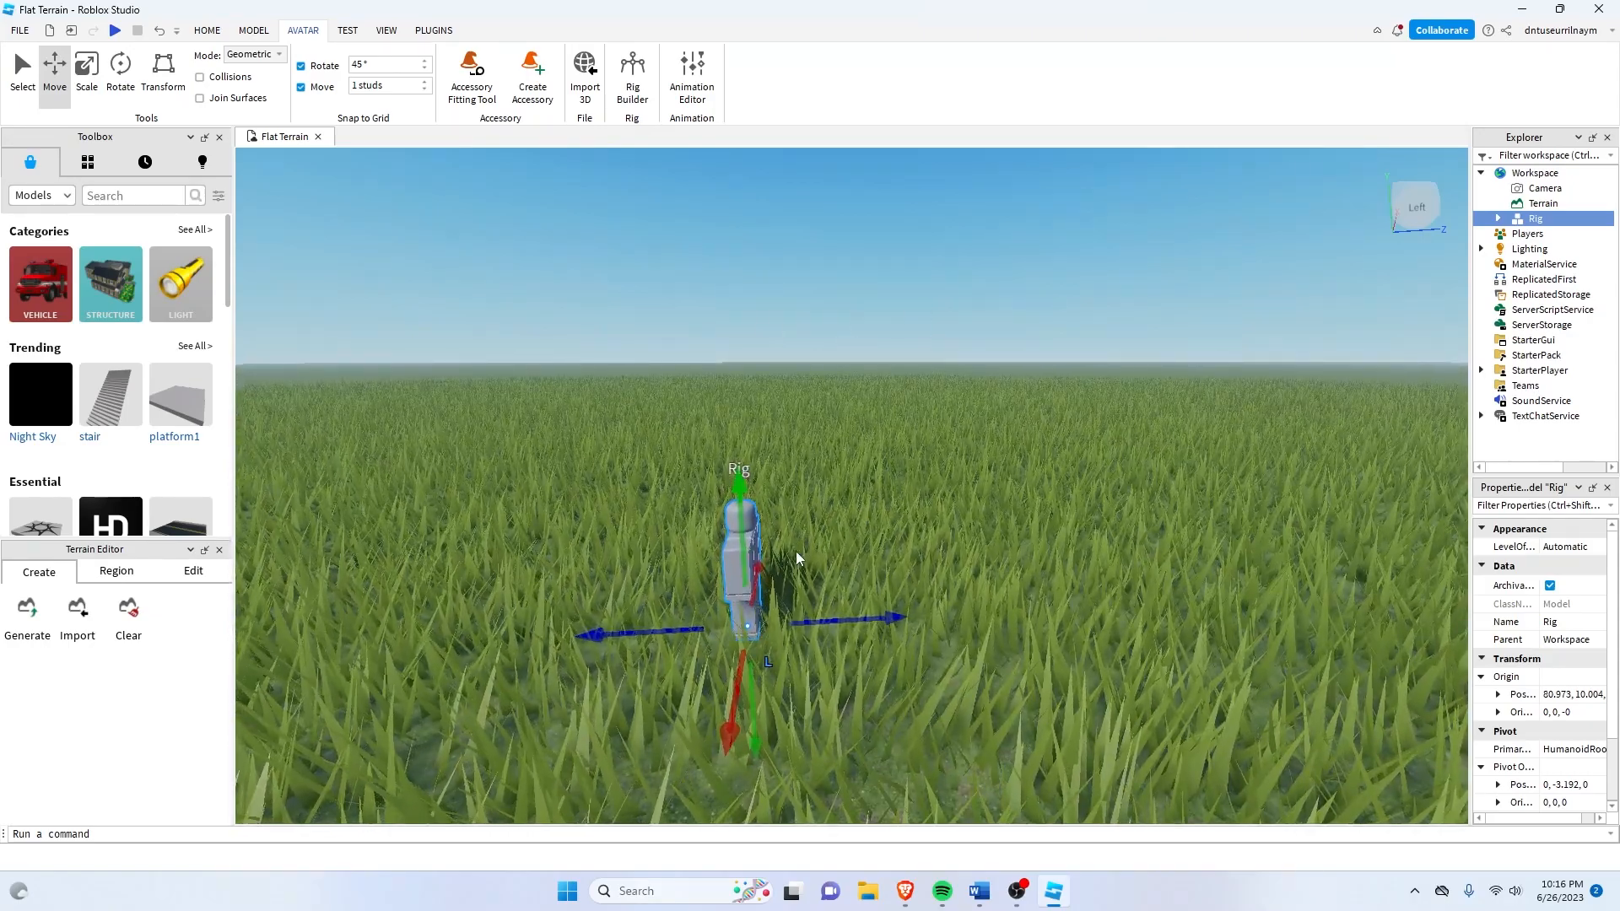
key(d)
key(e)
key(q)
key(a)
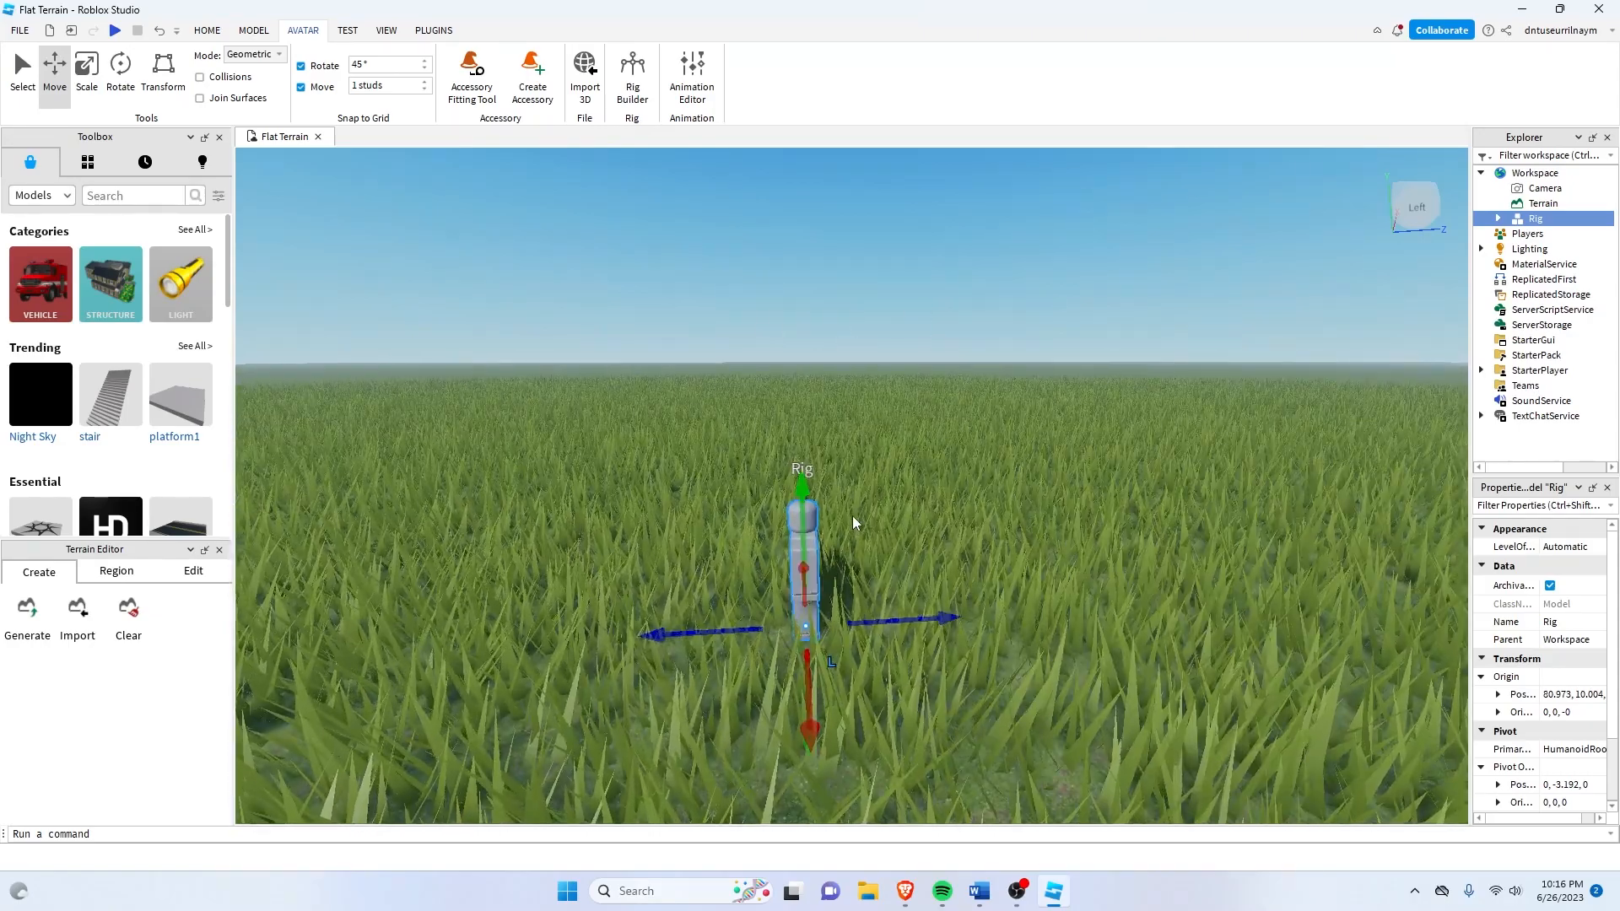
Examine the rig close up from behind and from the front.
key(a)
right_drag(875, 518, 875, 518)
key(w)
key(a)
key(d)
key(w)
key(s)
key(d)
key(w)
key(a)
key(d)
right_drag(907, 580, 907, 581)
key(s)
key(w)
key(s)
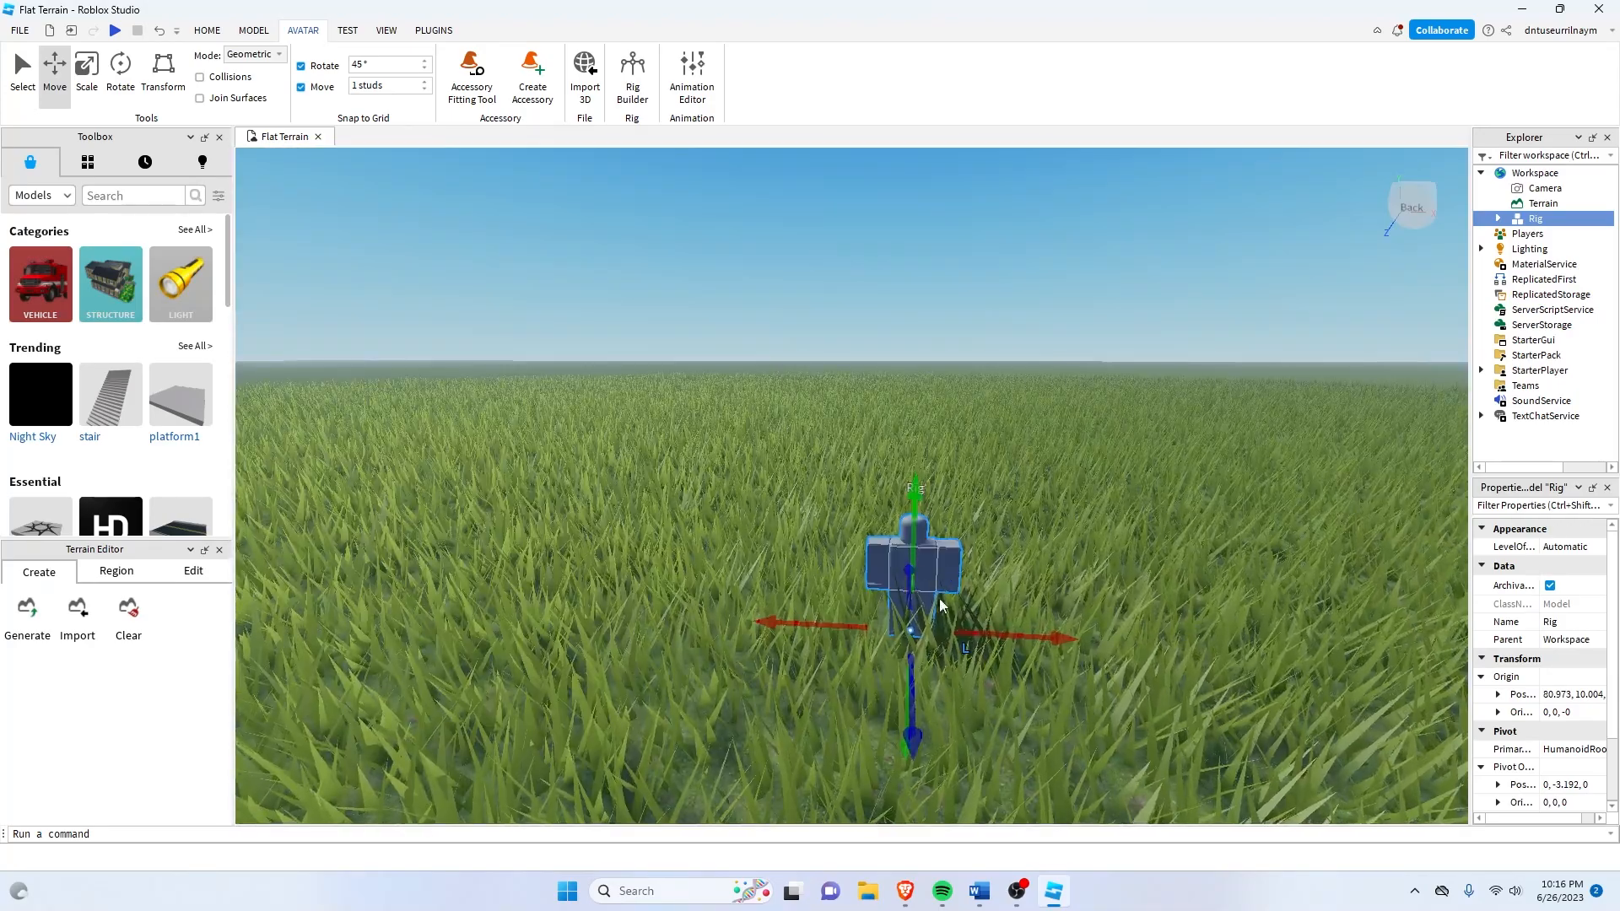
scroll(942, 585, up, 5)
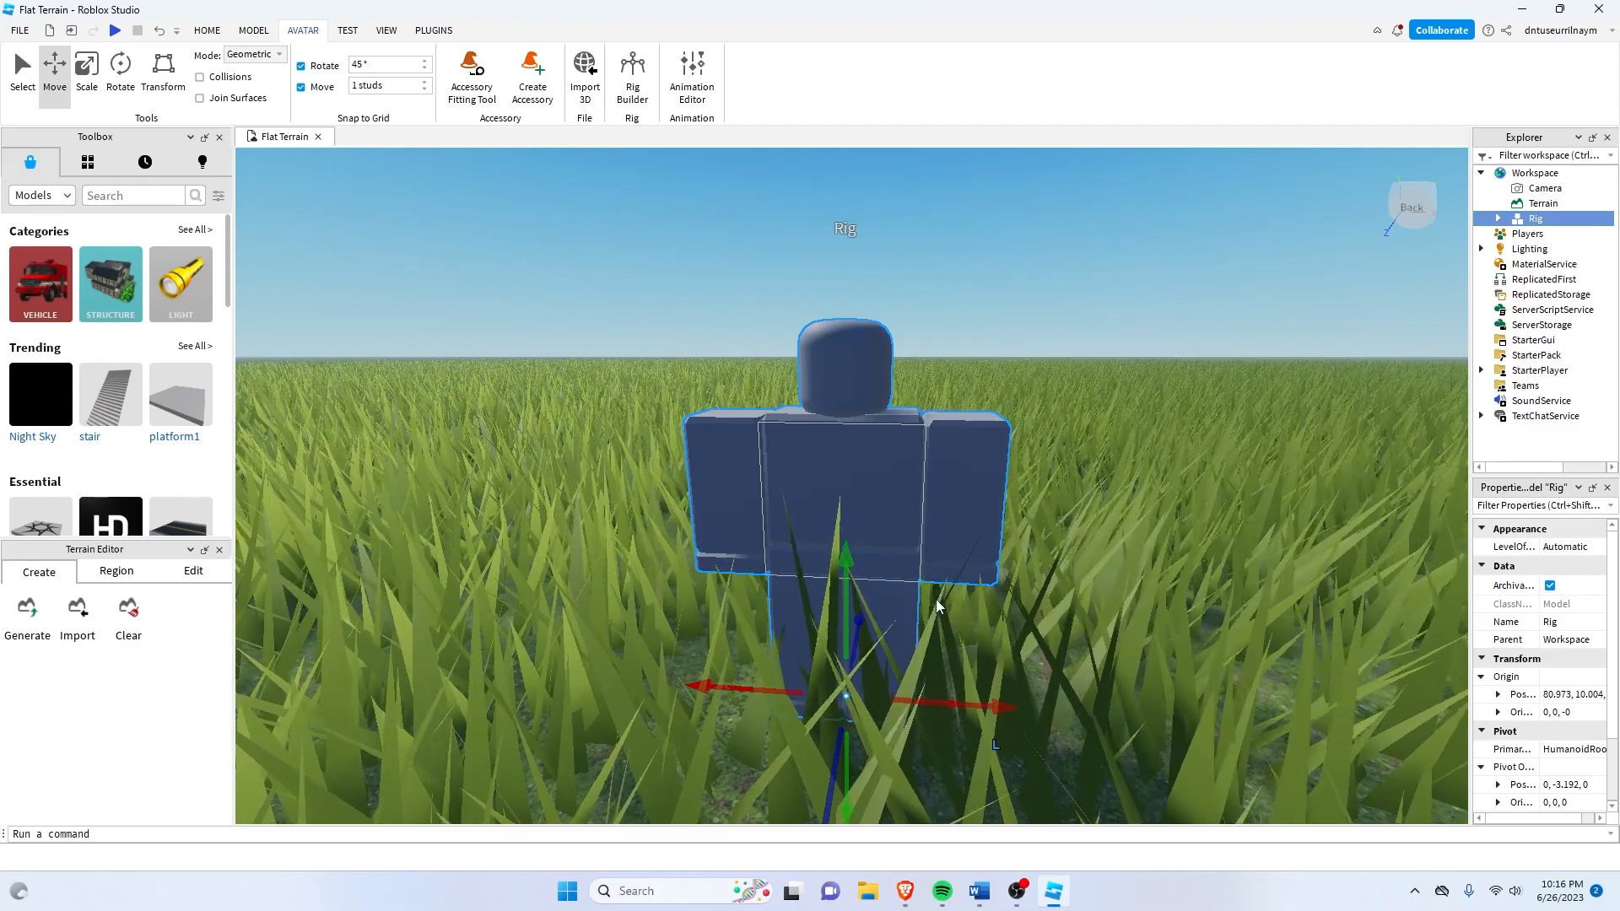
scroll(935, 600, down, 5)
scroll(937, 601, up, 5)
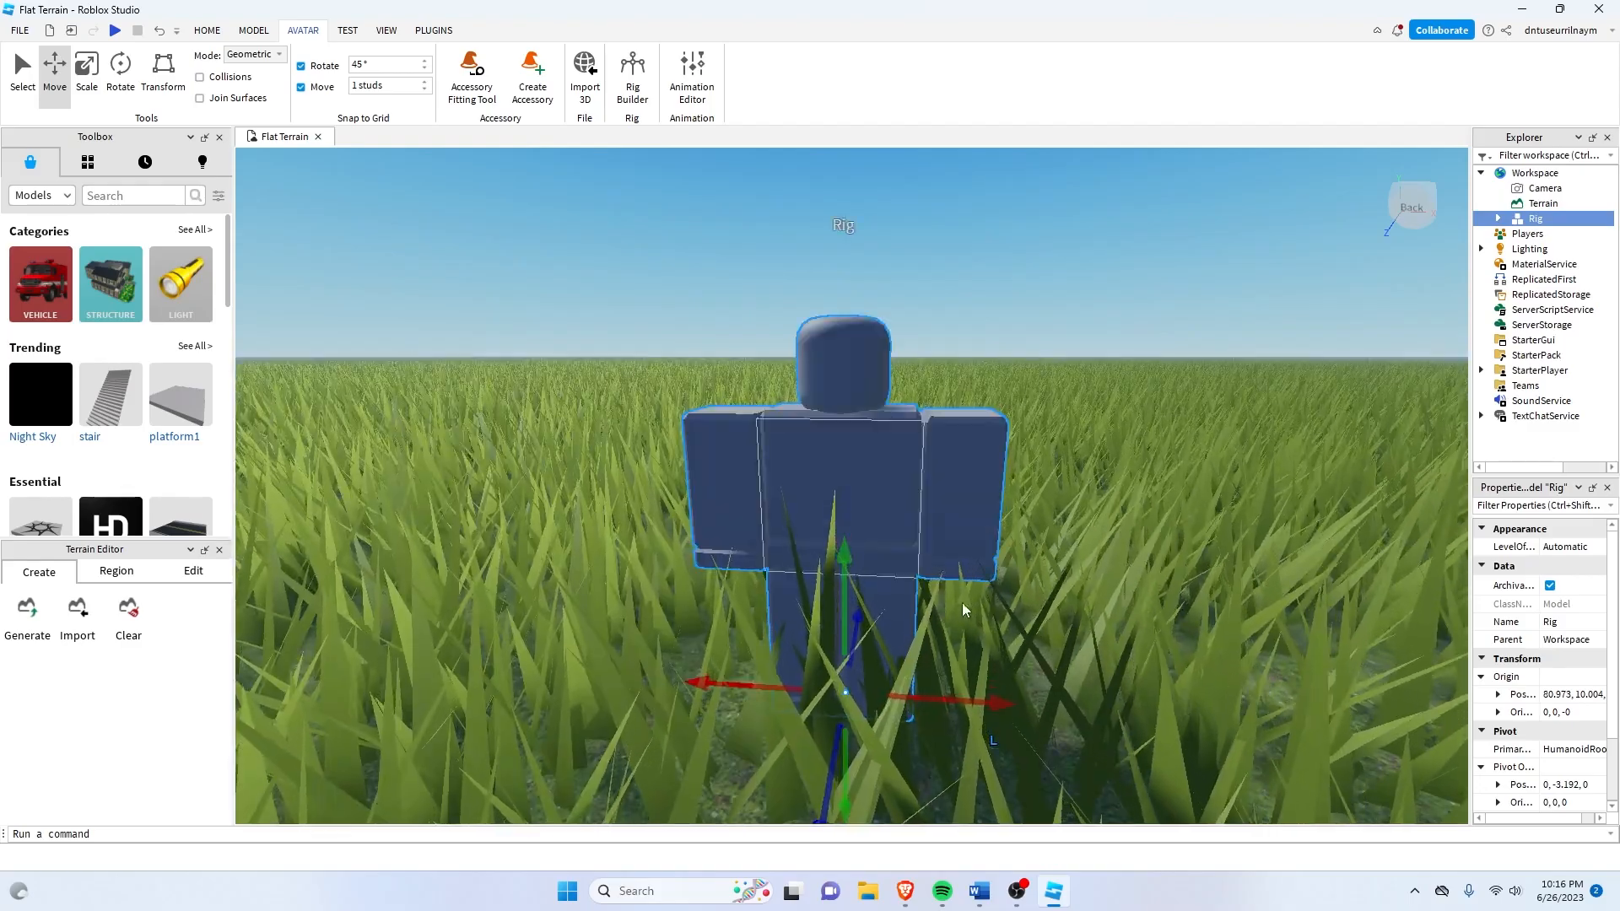
right_drag(1009, 593, 1009, 592)
scroll(1009, 592, down, 4)
scroll(1009, 593, up, 4)
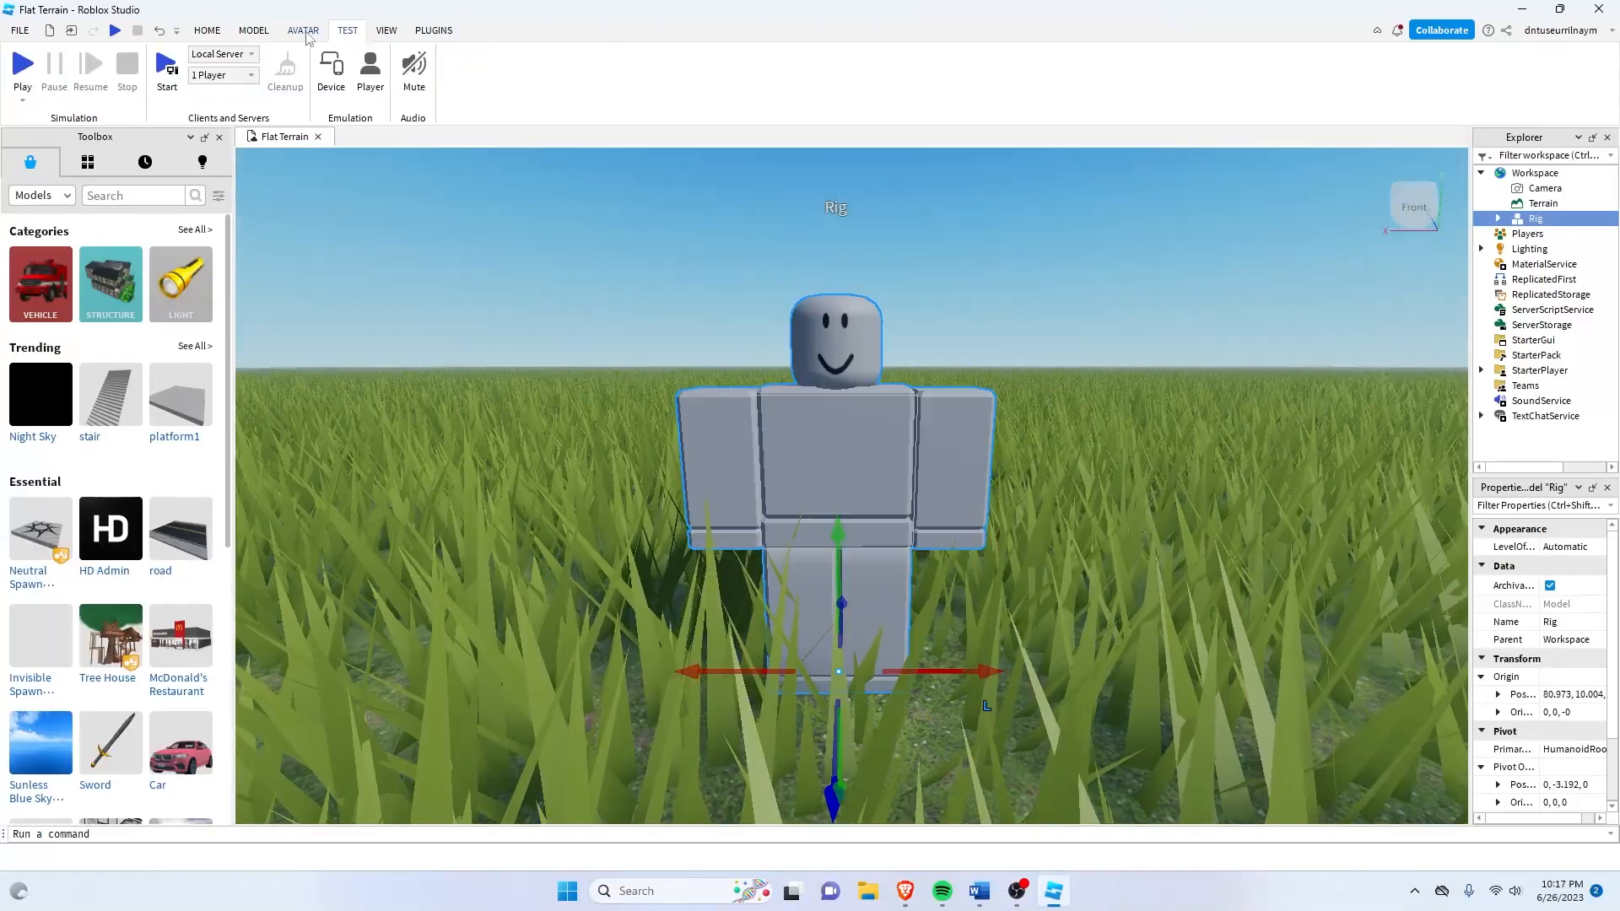
Open the Animation Editor and choose the rig as the model to animate.
click(303, 30)
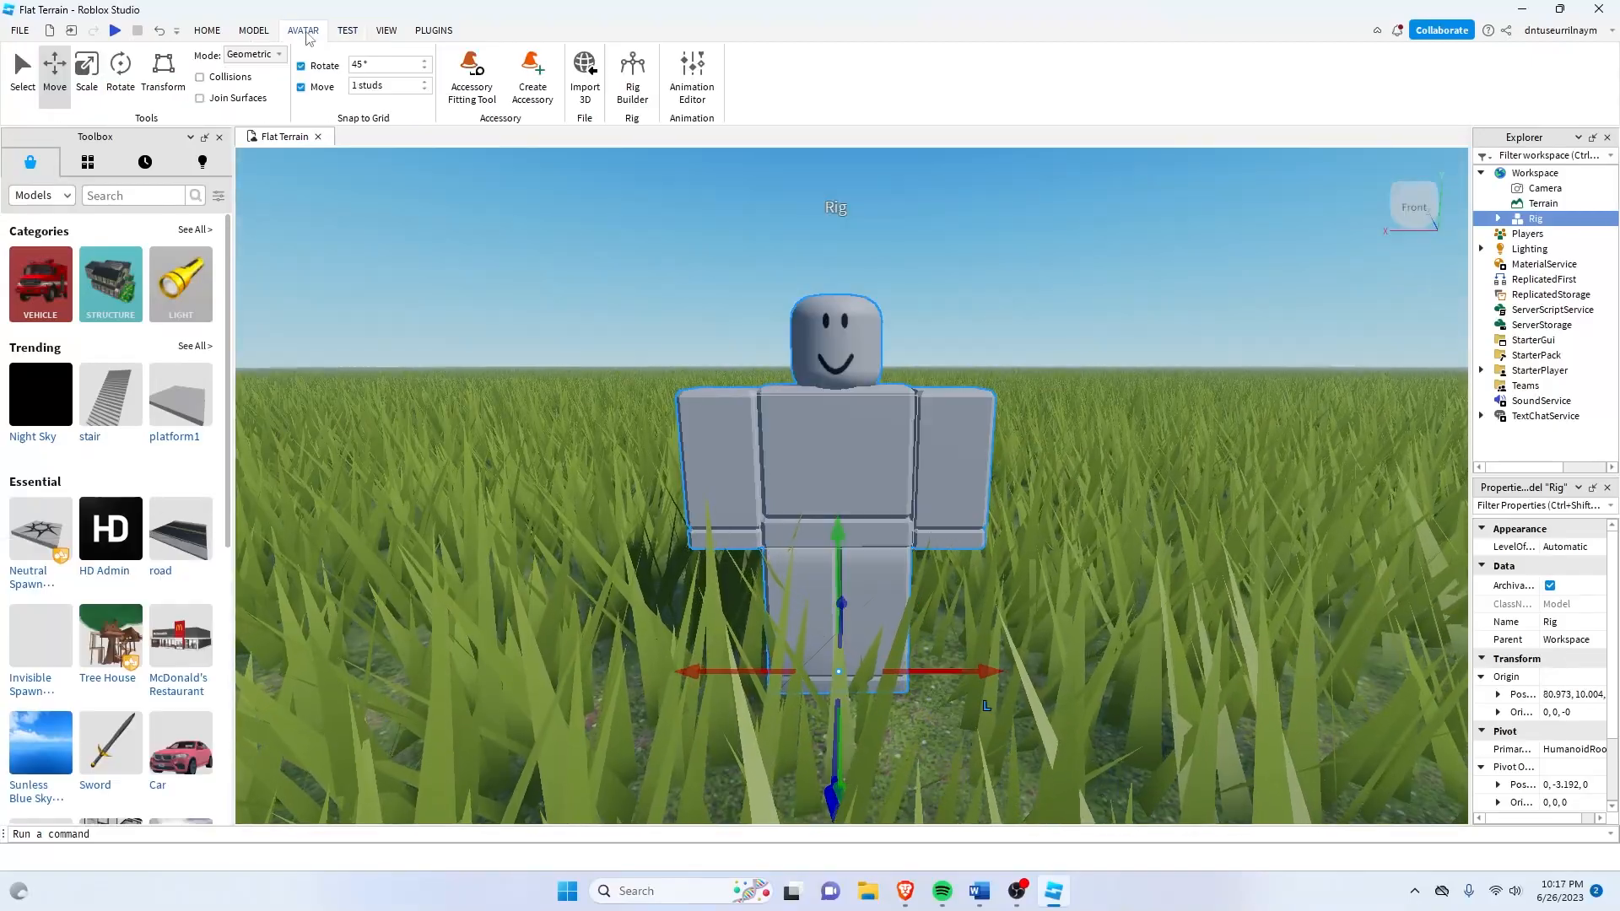
click(1059, 479)
click(912, 473)
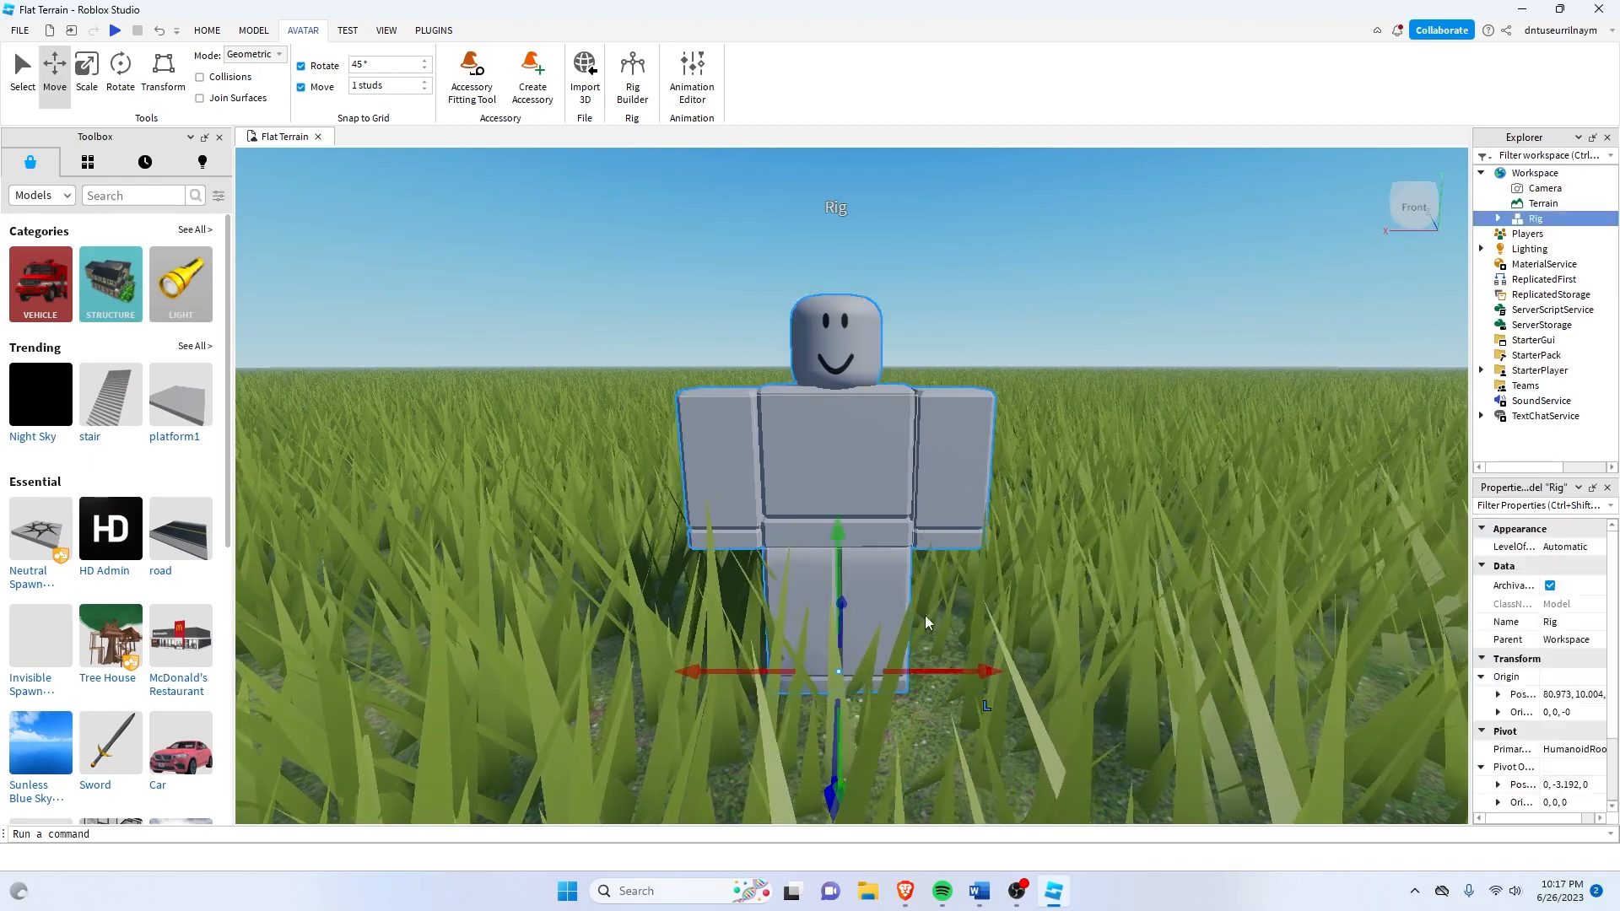
click(694, 92)
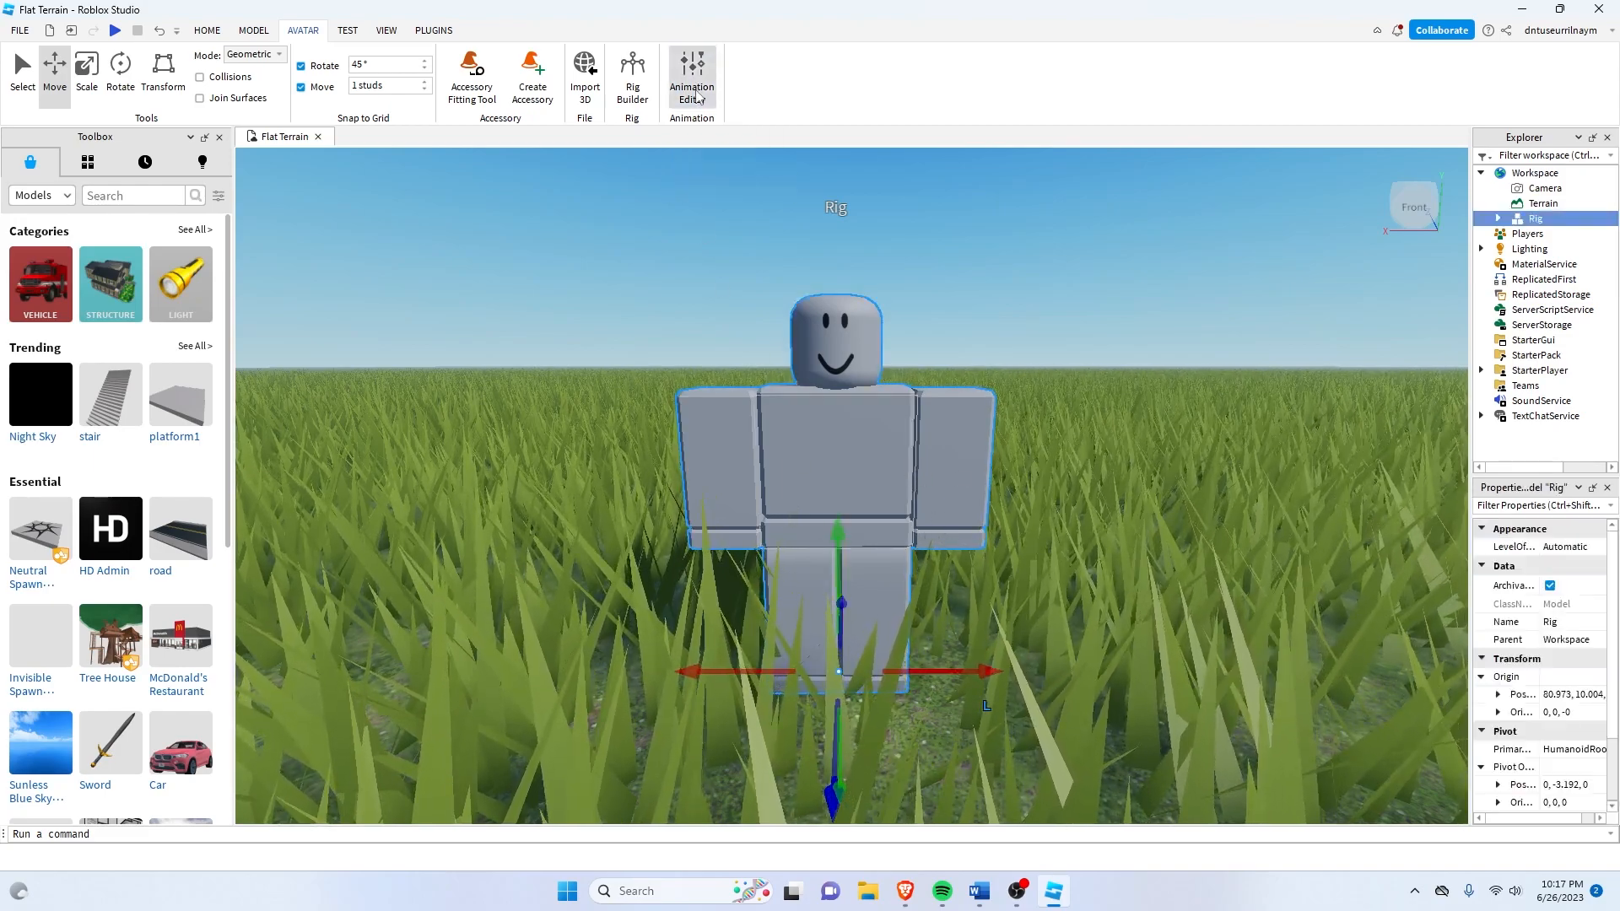
click(931, 427)
middle_drag(963, 448, 999, 456)
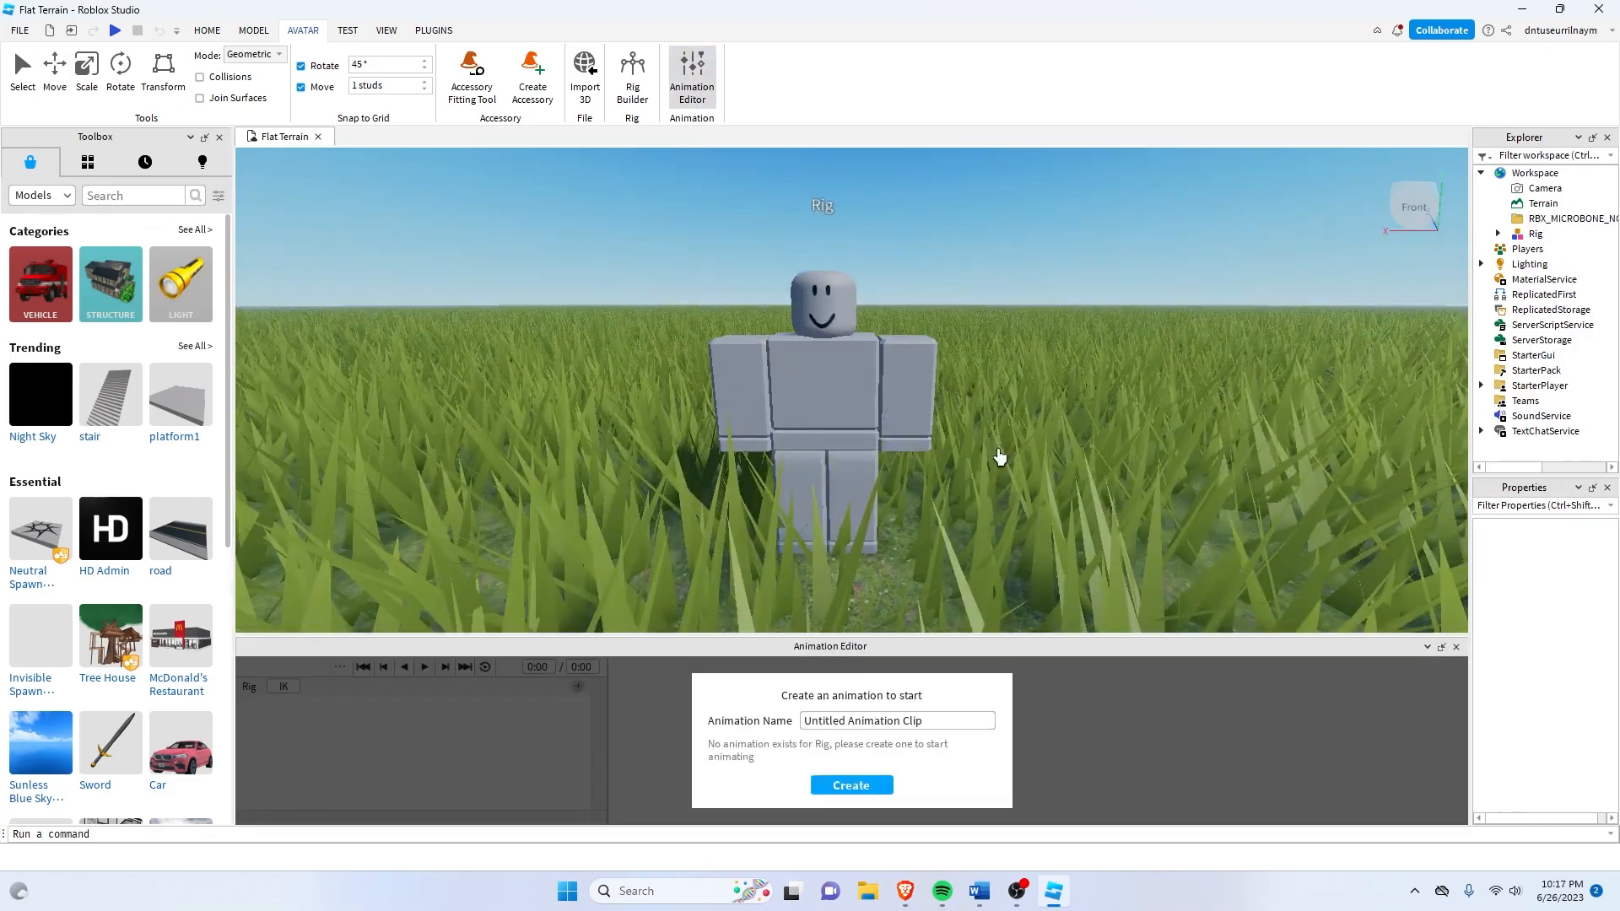
Name the rig's animation Test and create it.
drag(906, 723, 802, 725)
double_click(905, 724)
triple_click(834, 723)
text(Test)
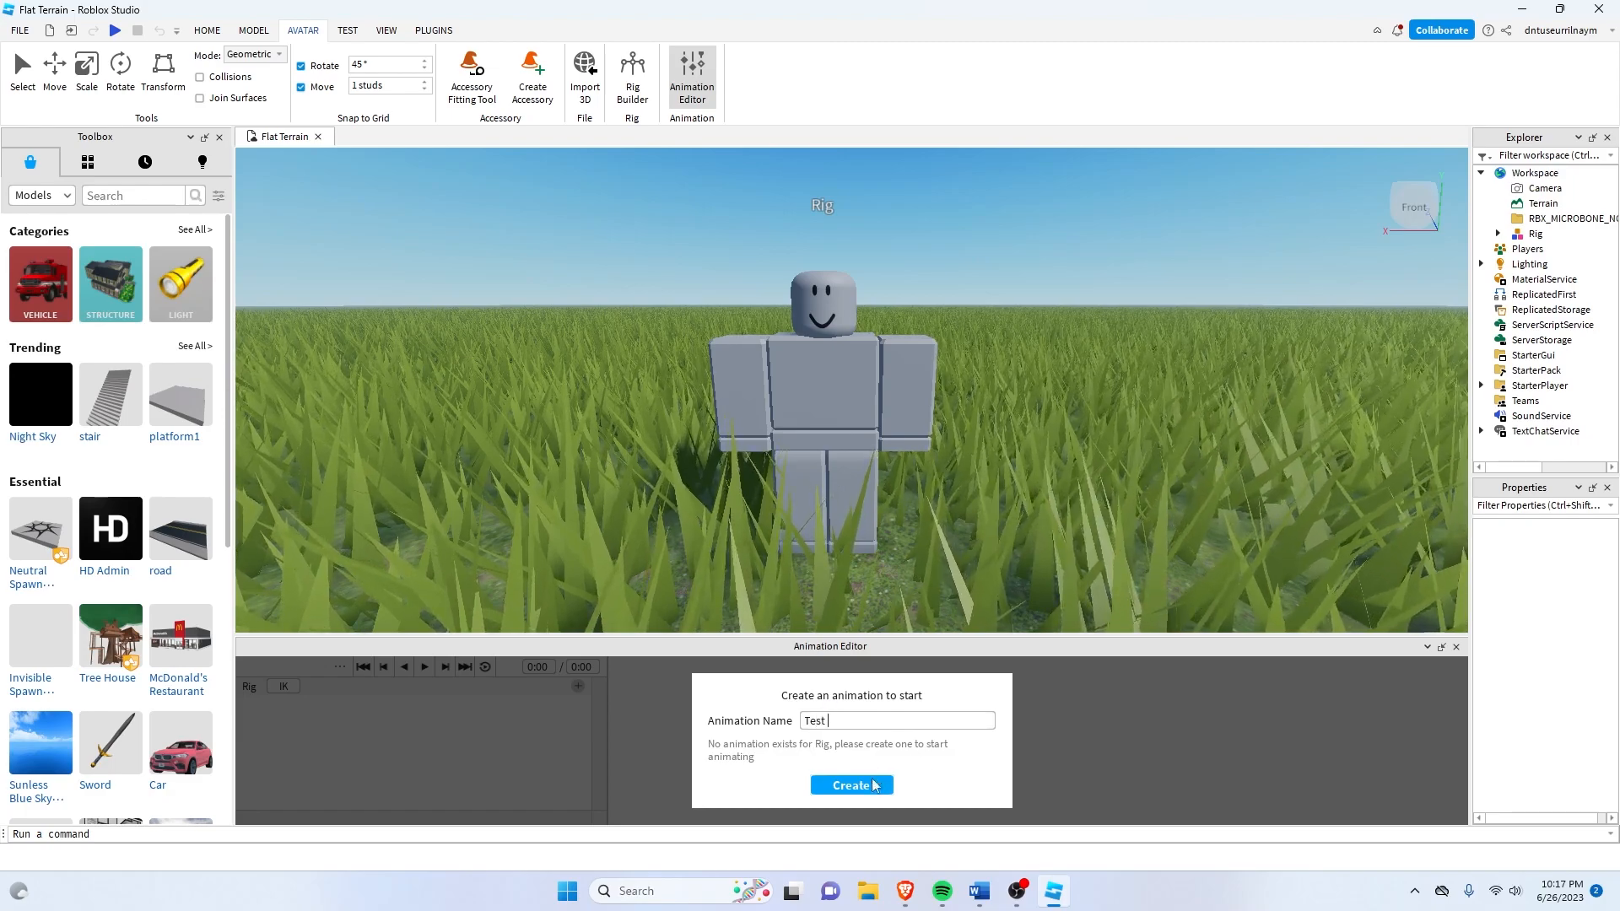
click(874, 782)
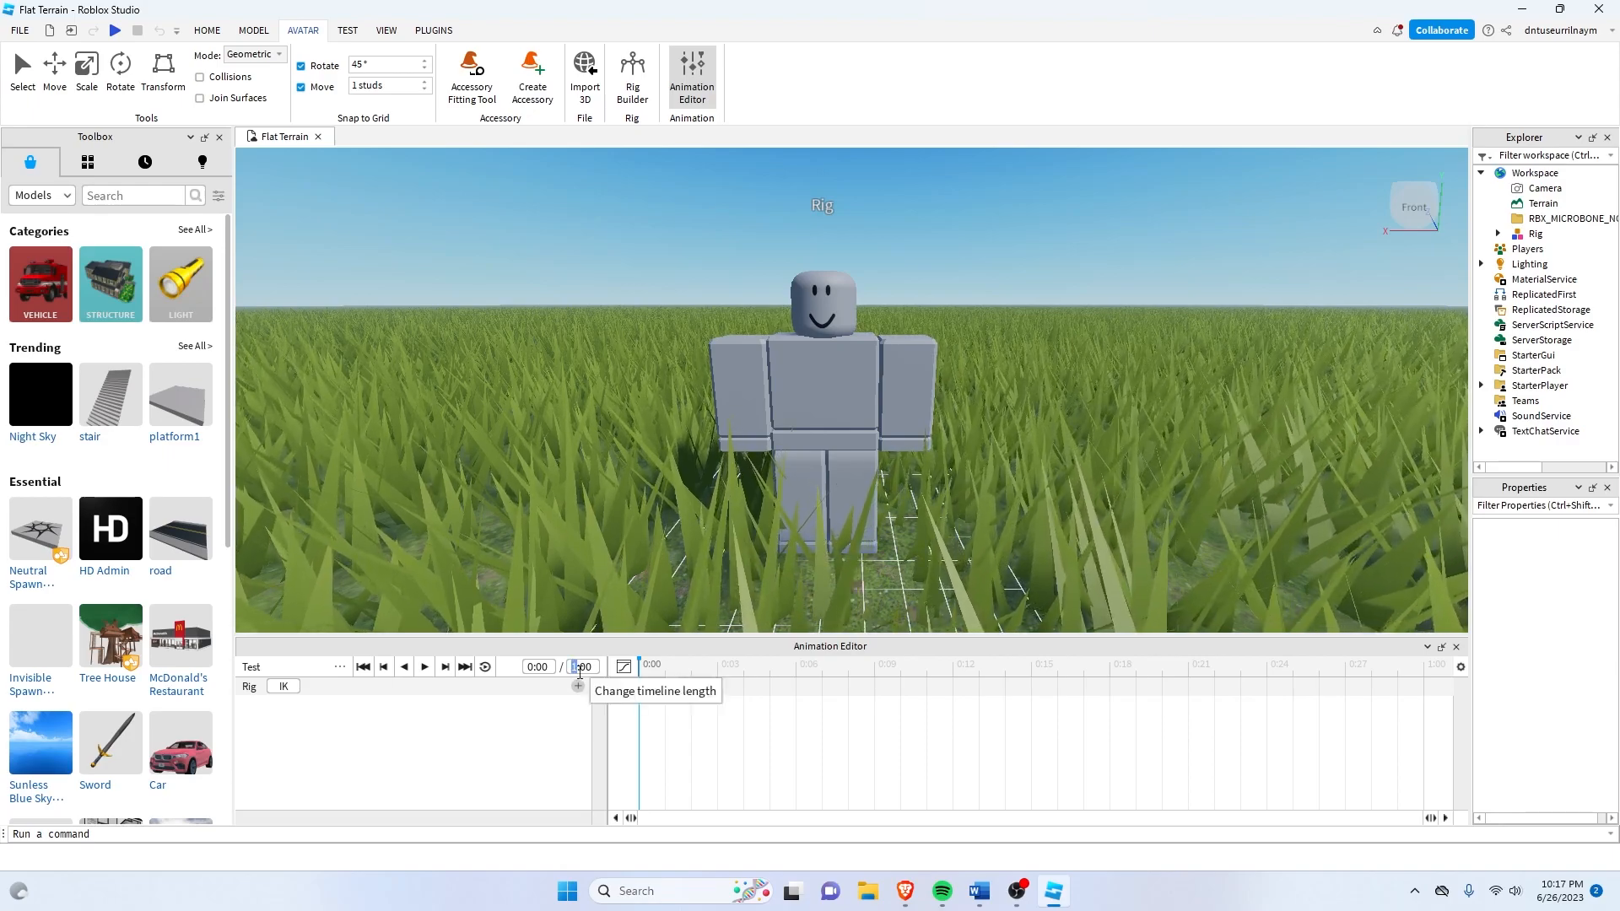
Set the animation's timeline length to 2:00.
drag(572, 667, 585, 666)
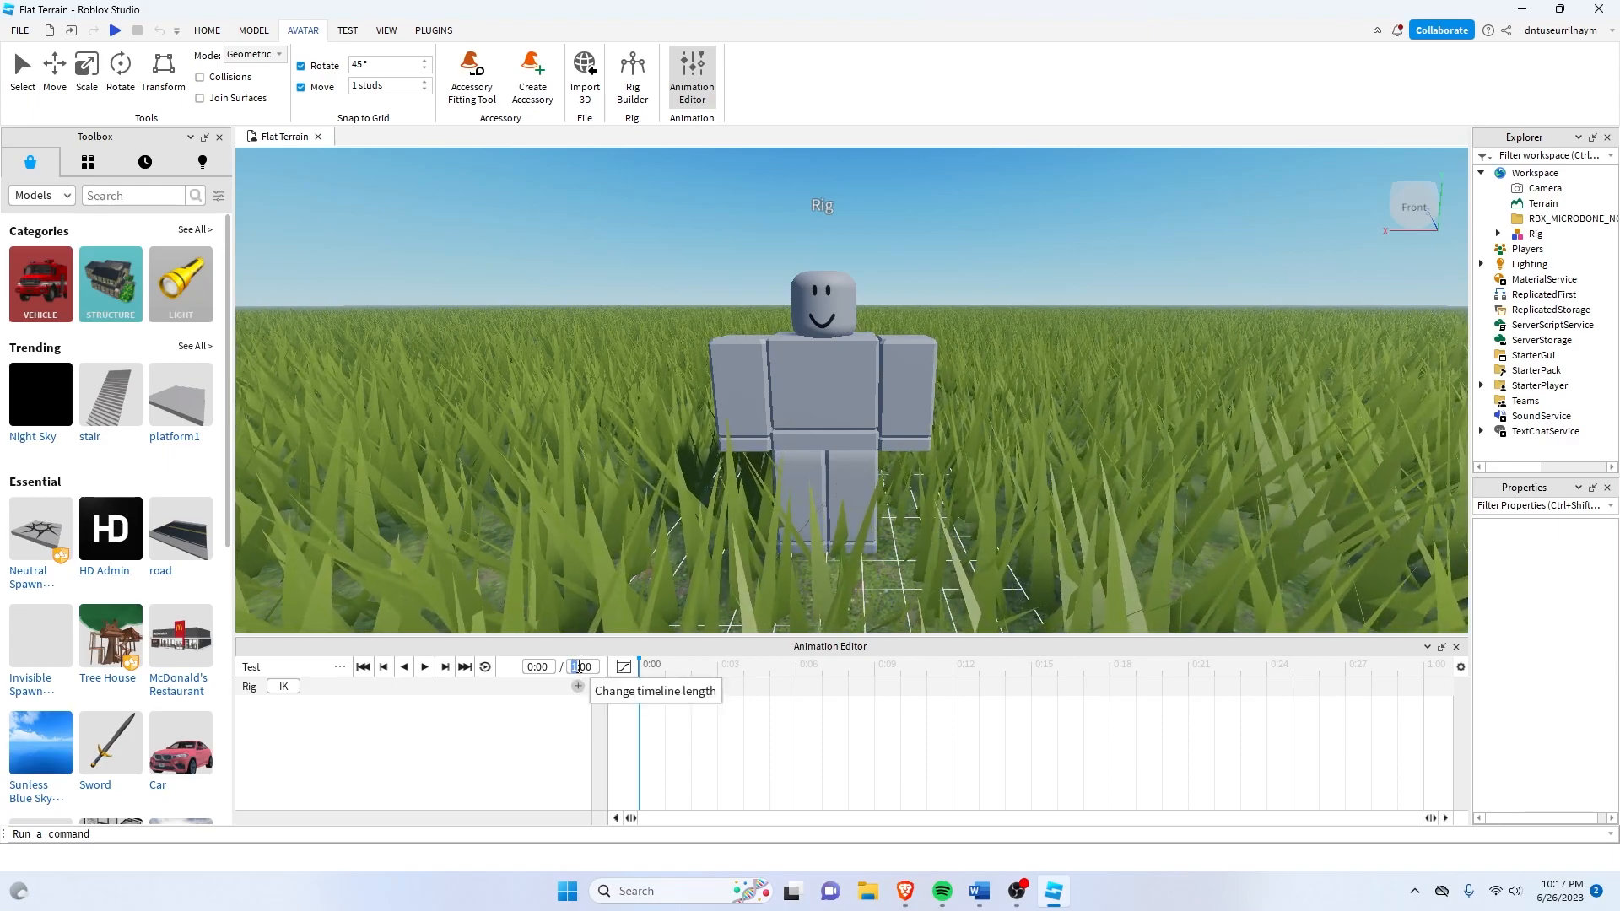
text(2)
key(Return)
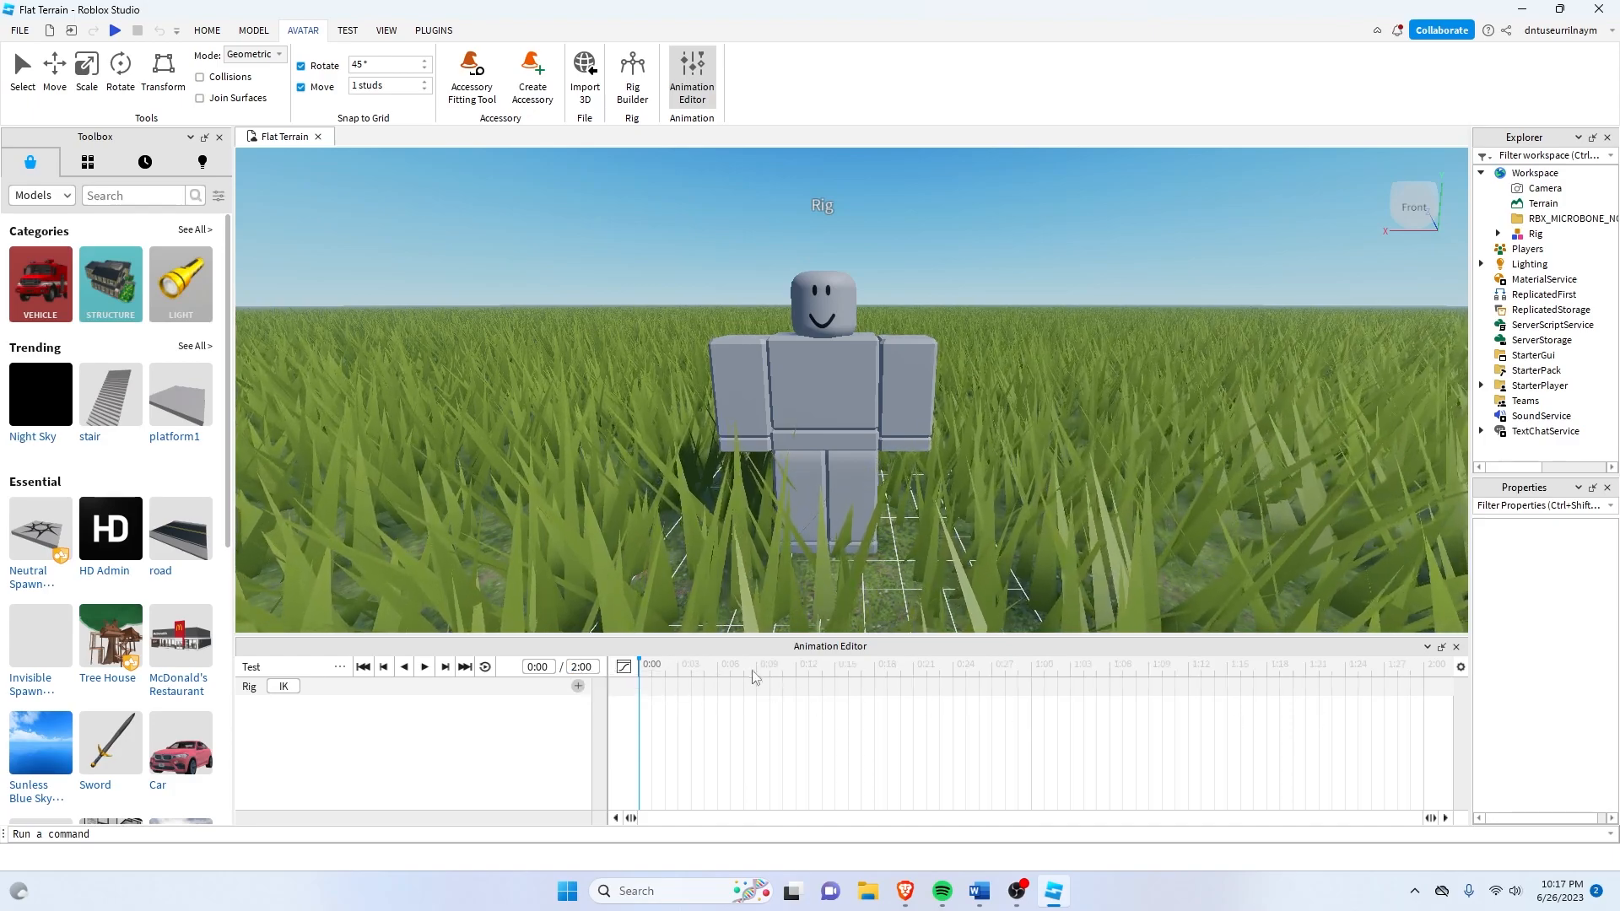
Select the rig's right upper arm and add a keyframe for it at 0:00.
middle_drag(831, 466, 918, 484)
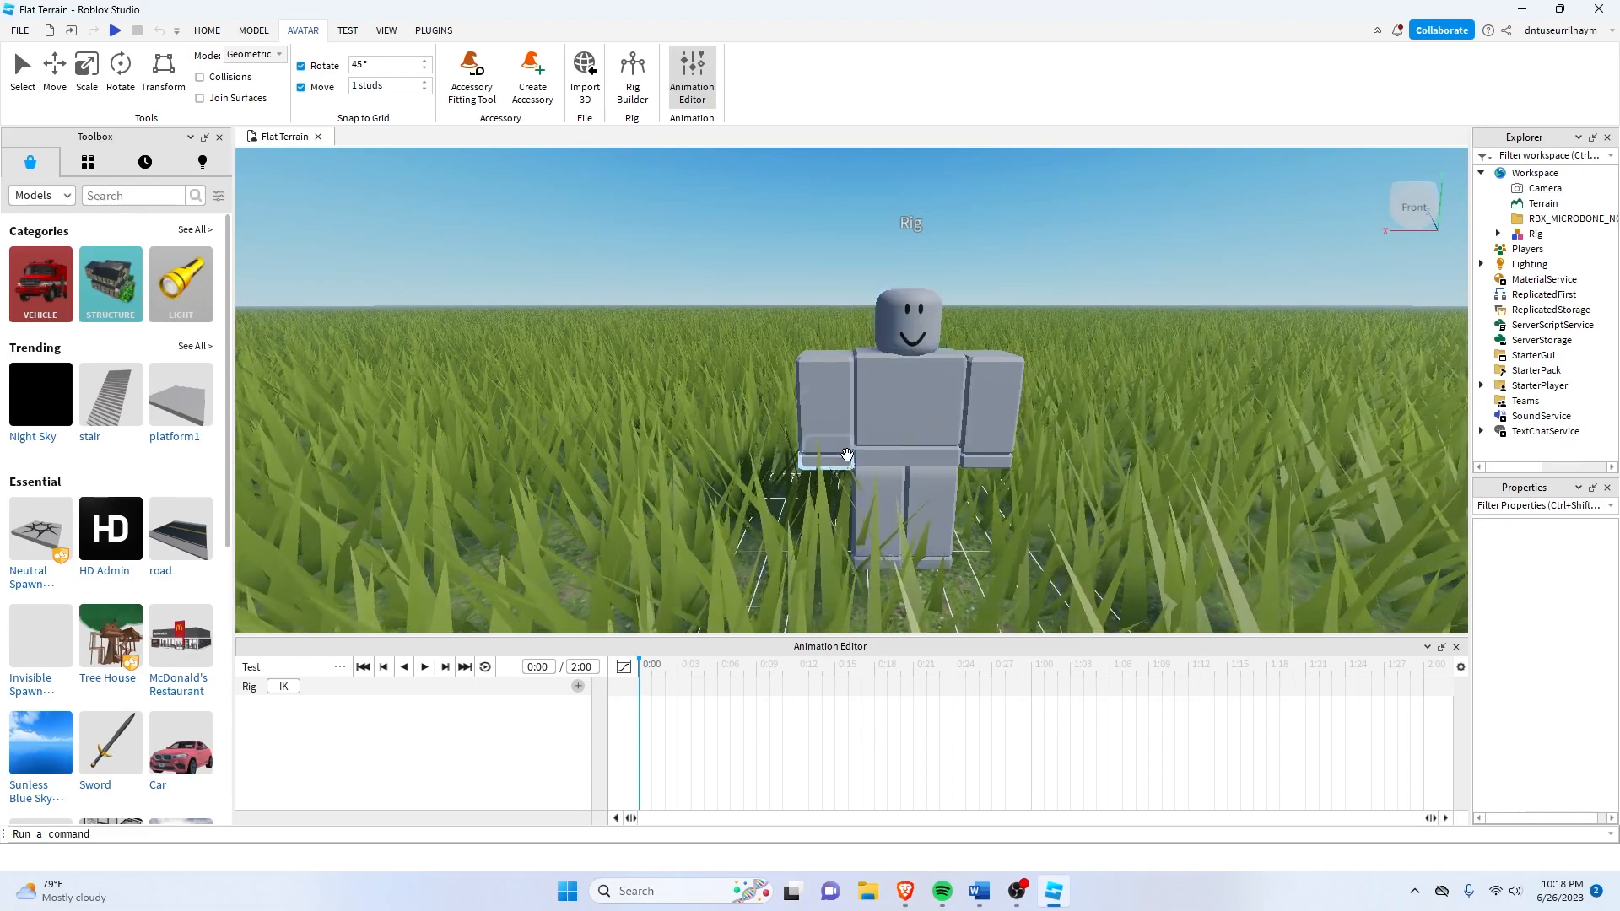
middle_drag(946, 409, 944, 407)
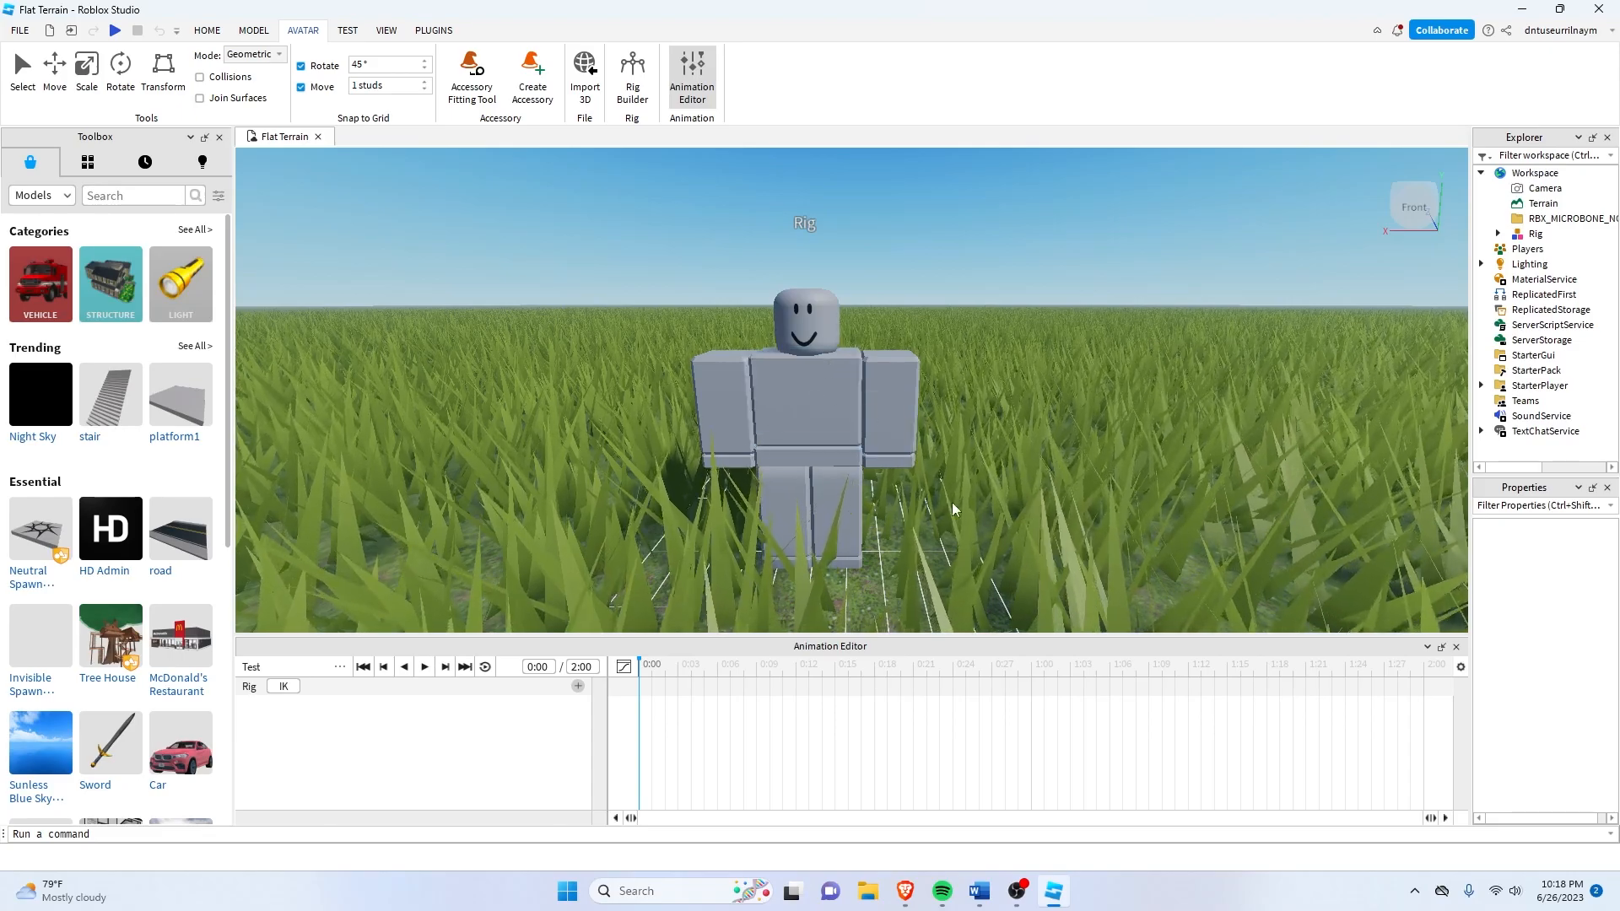
key(a)
key(d)
key(q)
key(d)
key(e)
key(q)
key(e)
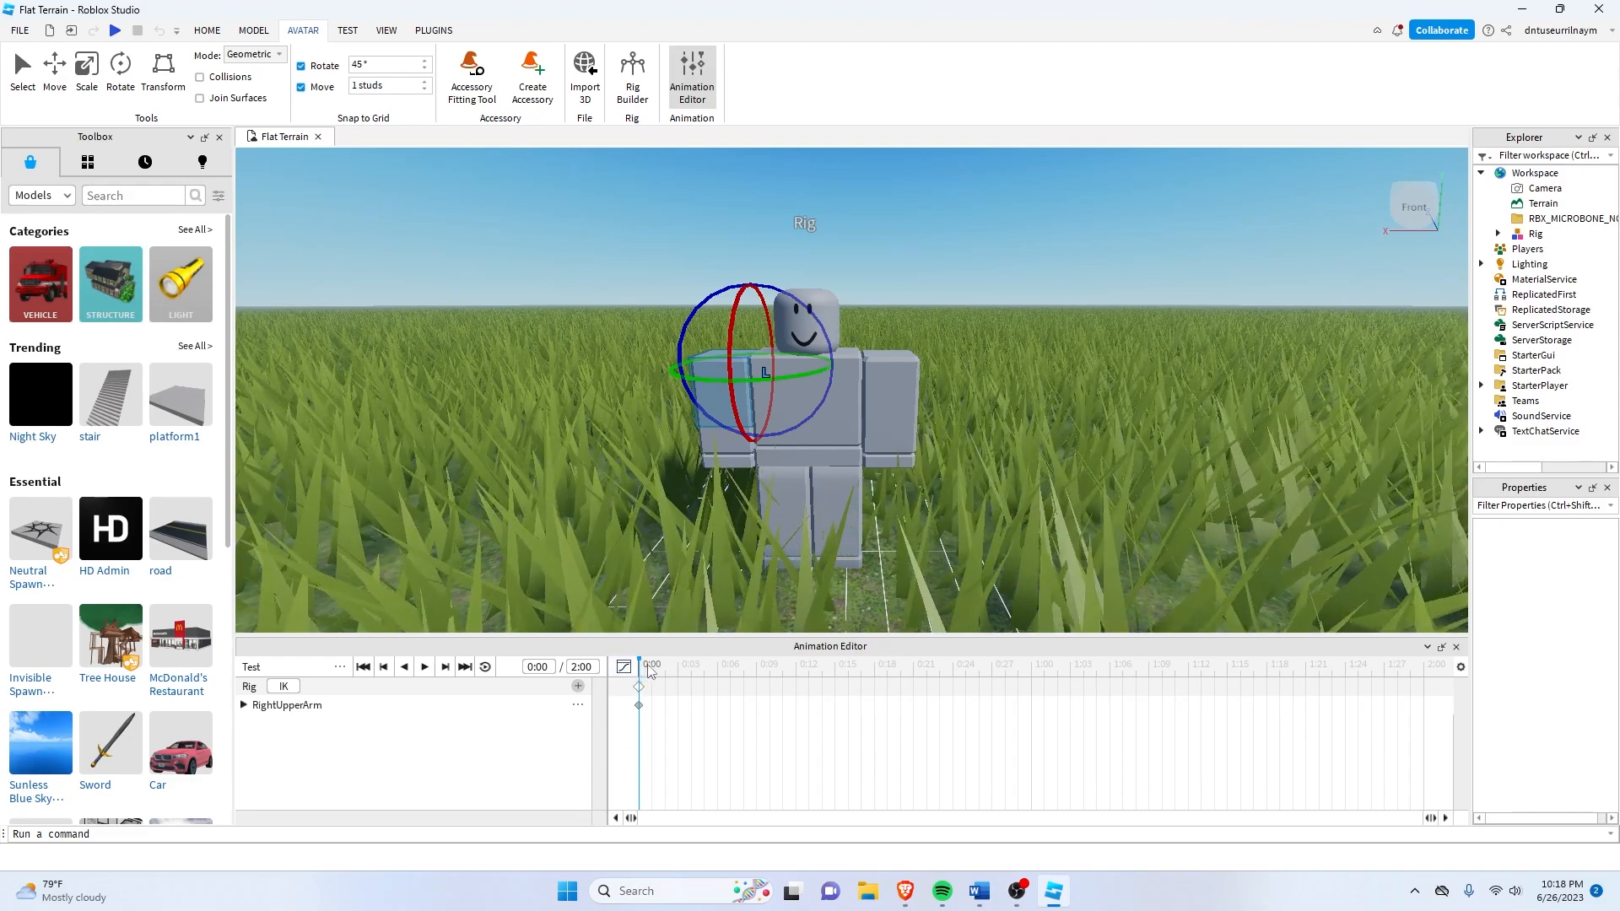
Raise the right upper arm beside the head at 0:06 on the timeline and keep that arm selected.
drag(649, 671, 717, 694)
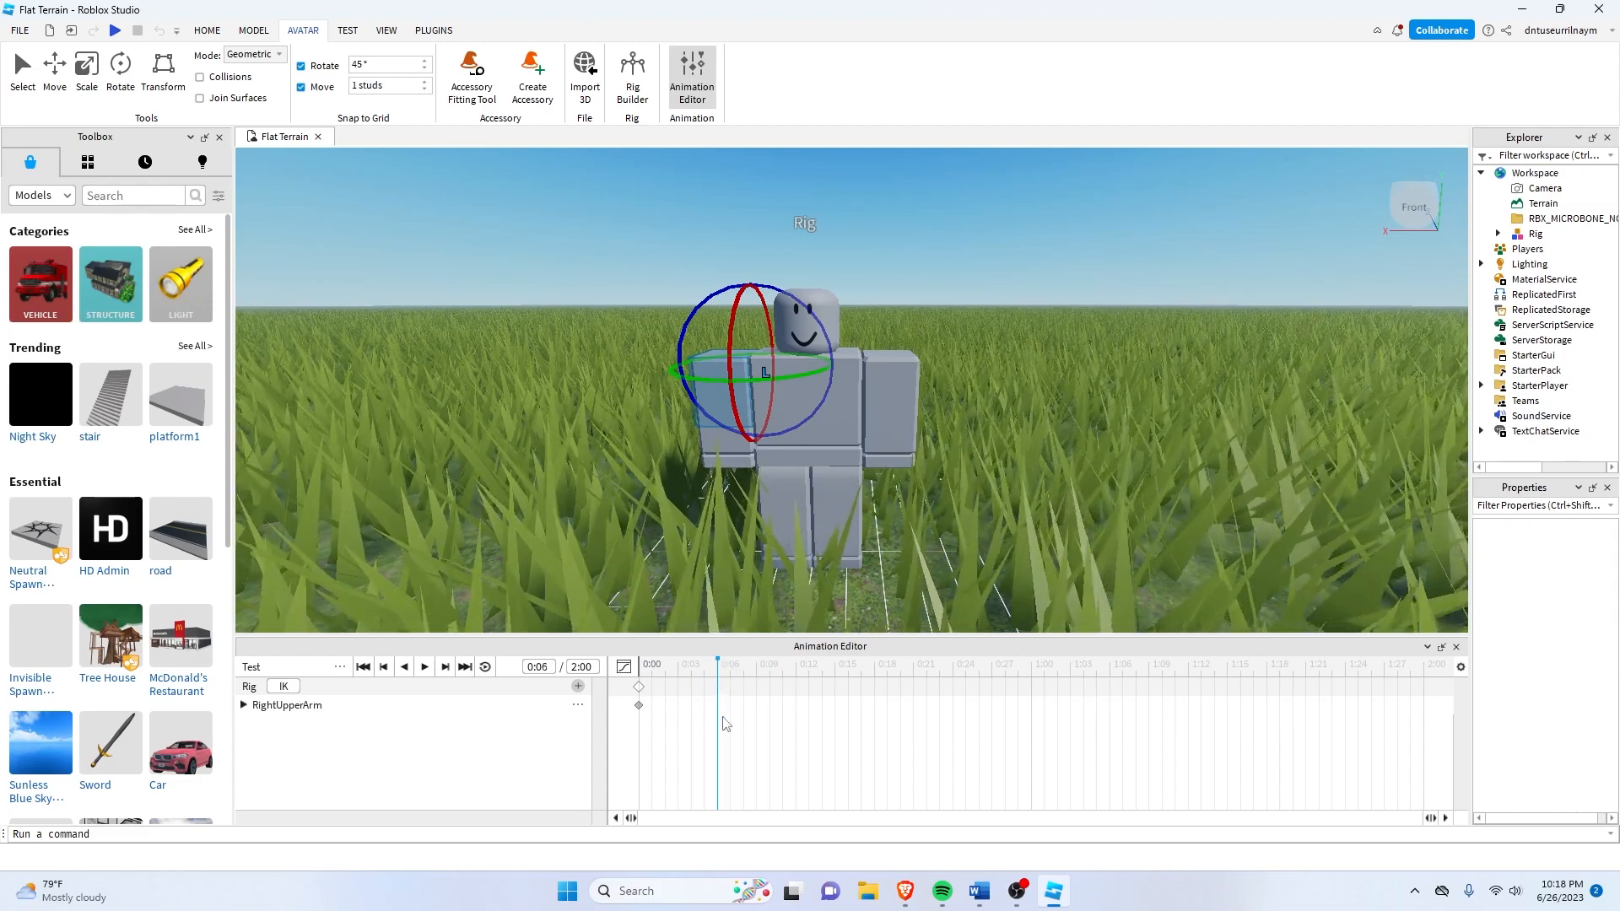
middle_drag(811, 508, 808, 511)
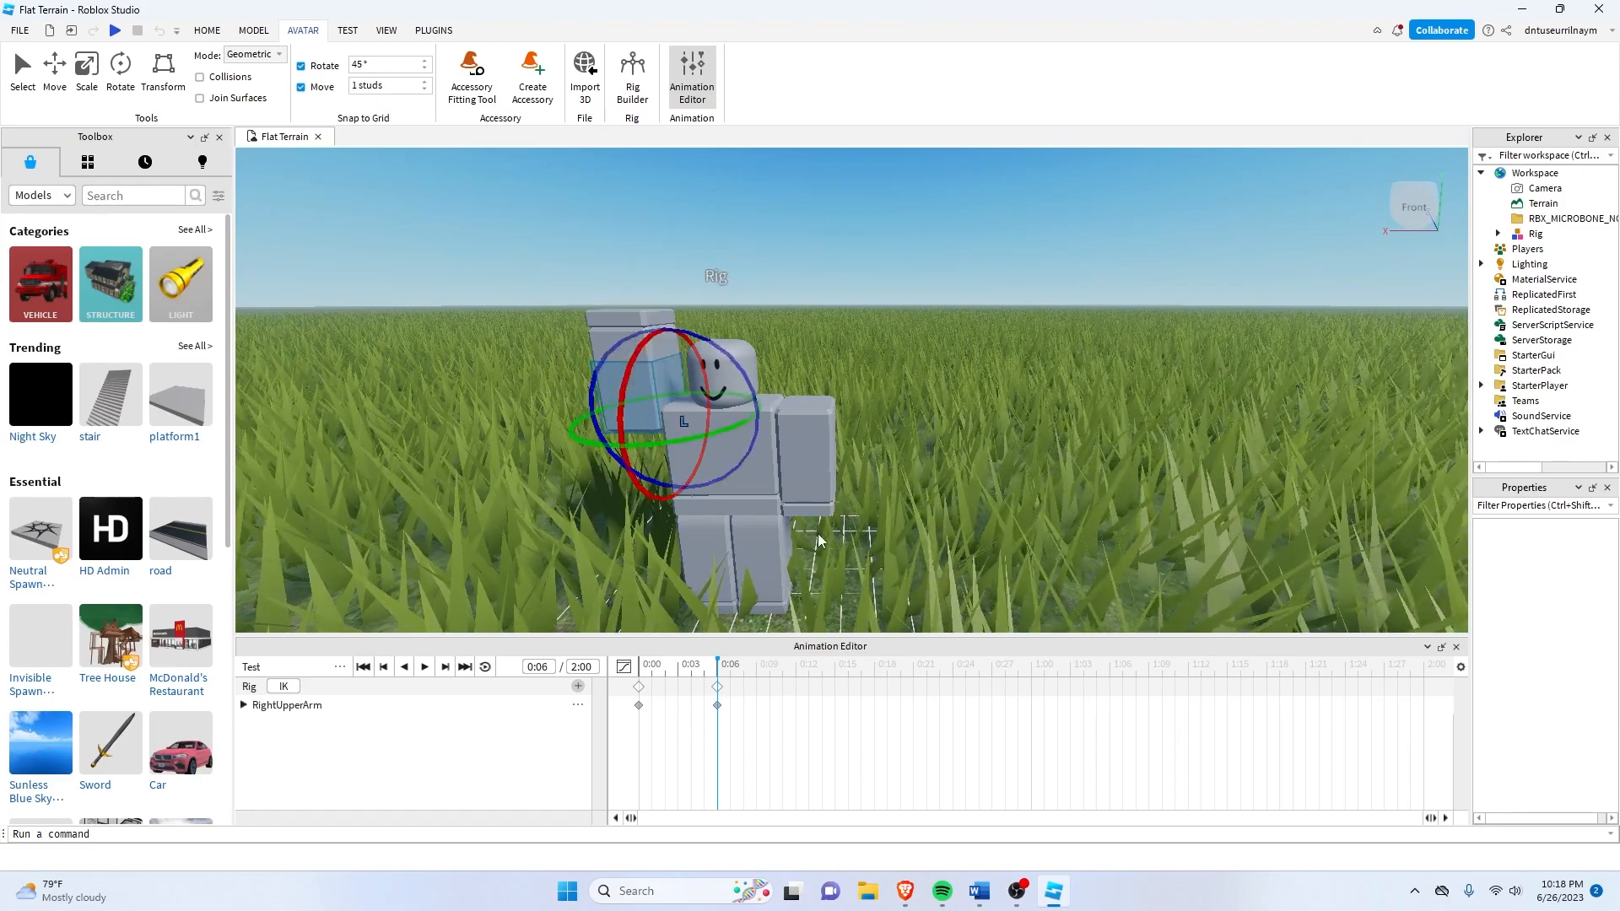
click(692, 665)
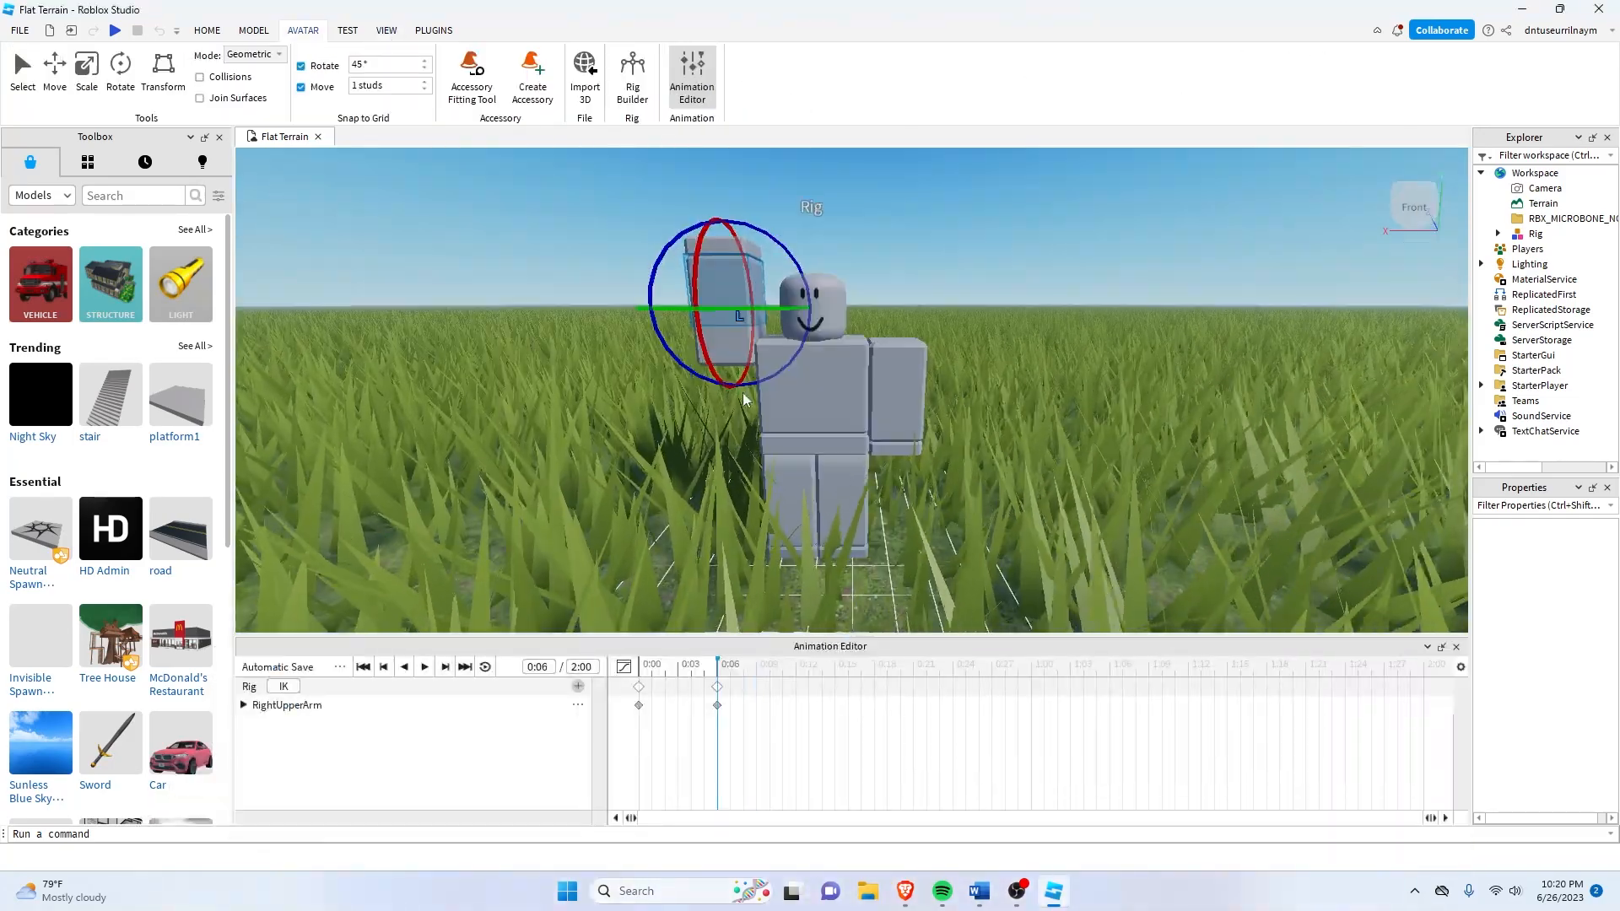
click(732, 348)
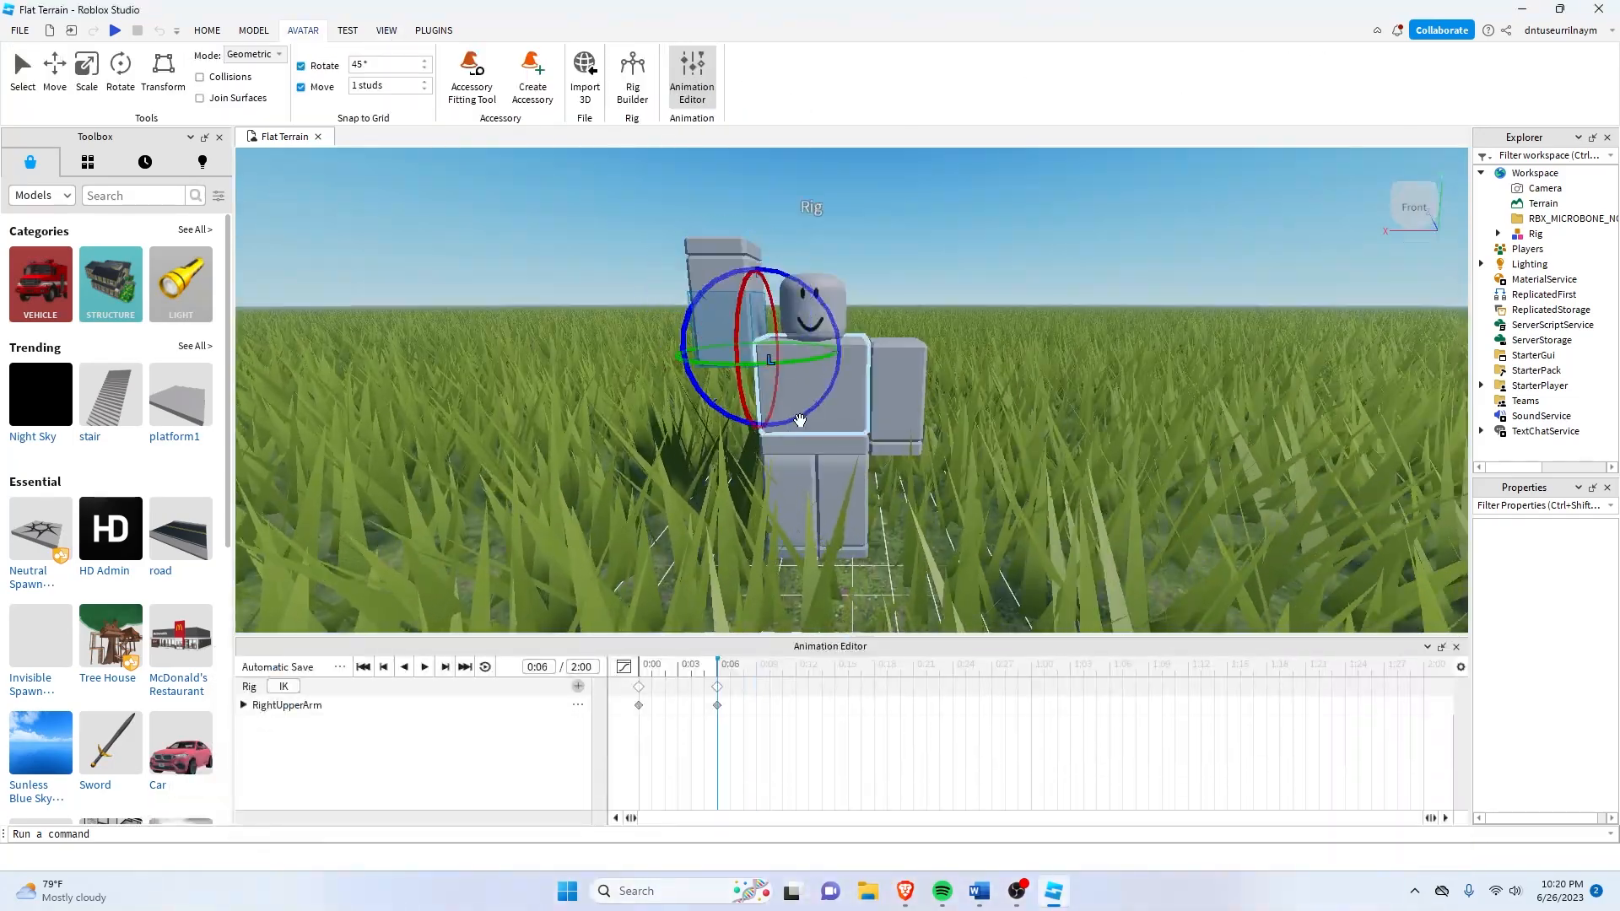
Rotate the right lower arm back and forth across keyframes from 0:06 to 0:27 to form a wave.
drag(796, 415, 827, 384)
click(718, 666)
drag(771, 292, 800, 359)
drag(722, 648, 730, 663)
click(757, 671)
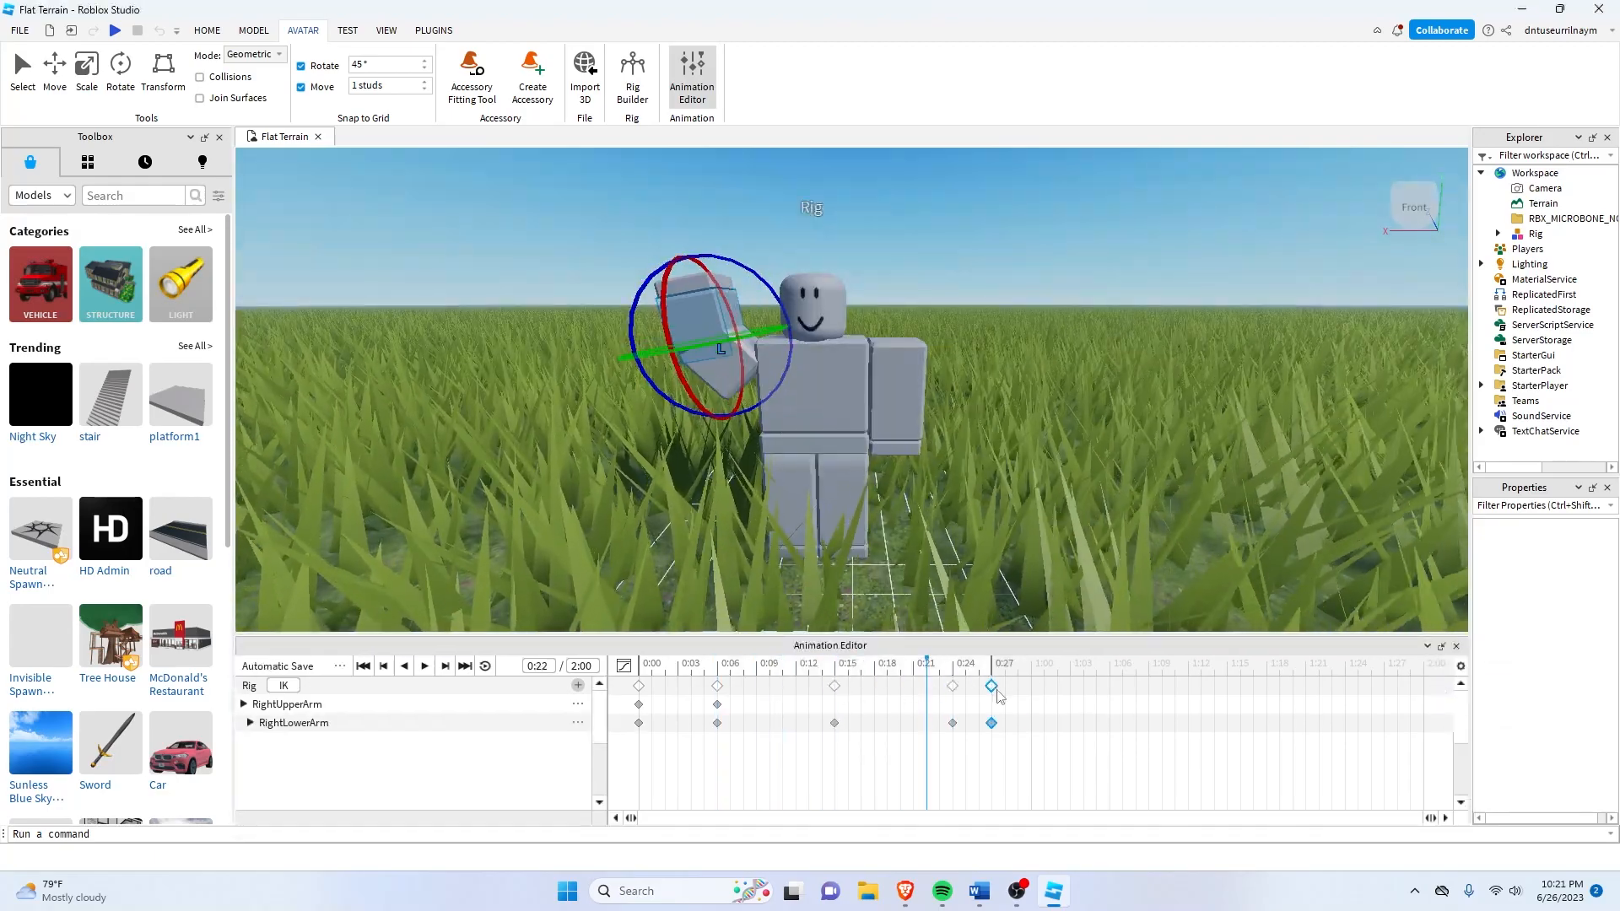
Move the raised-arm keyframes from 0:06 to 0:10 and angle the right upper arm outward at 0:10.
drag(1265, 665, 691, 671)
drag(717, 686, 769, 670)
drag(680, 388, 732, 378)
drag(785, 280, 827, 362)
drag(743, 312, 785, 219)
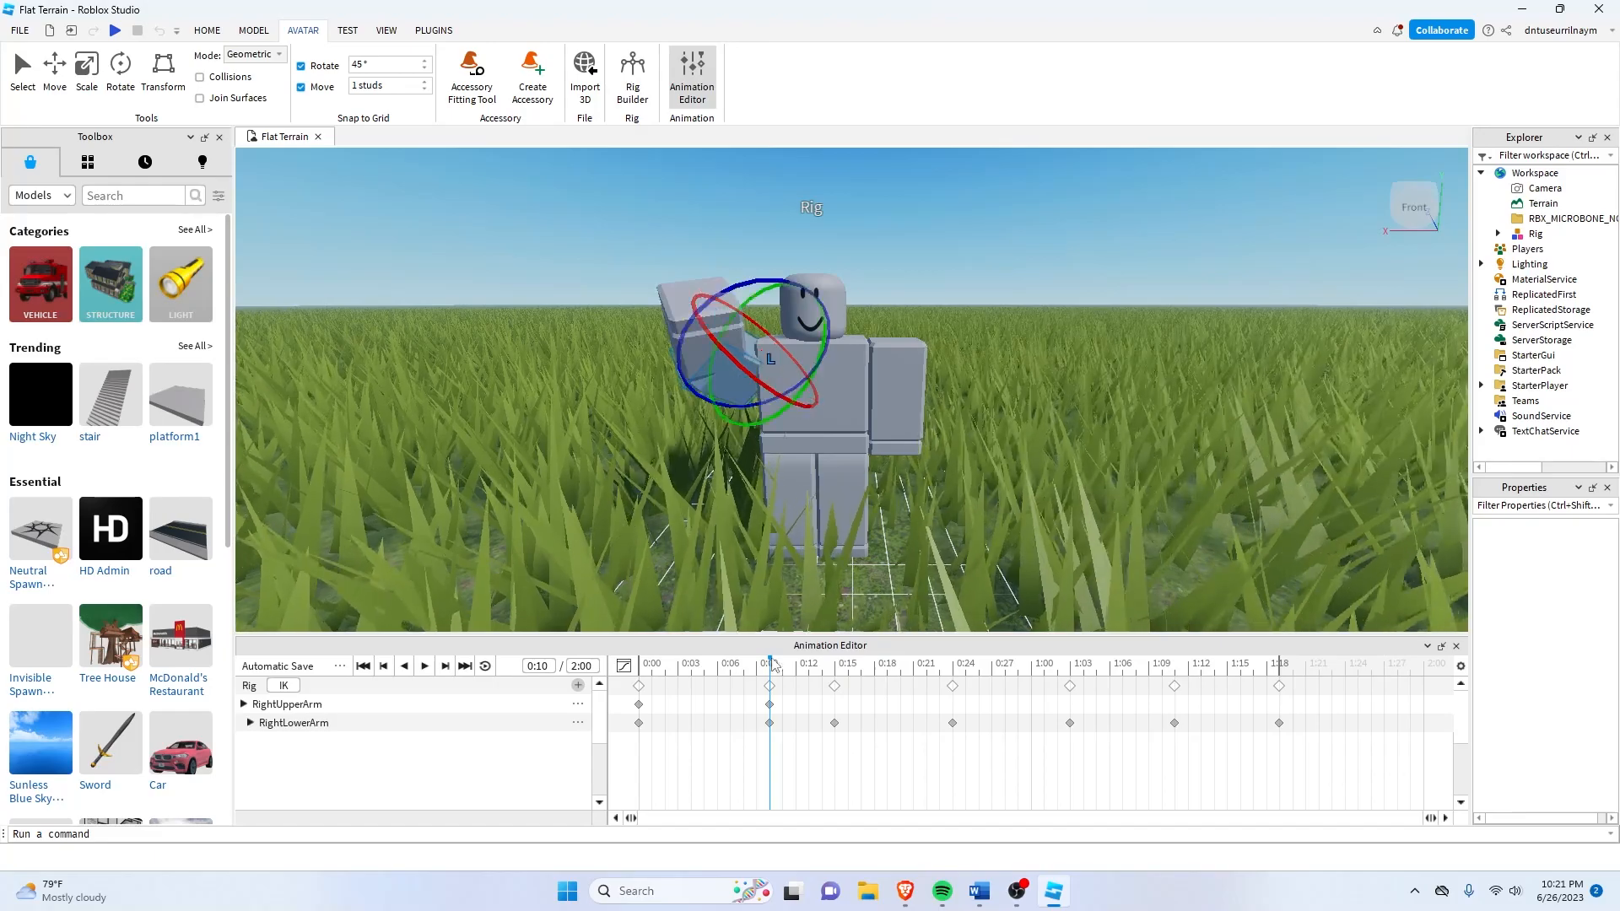
mouse_move(769, 672)
mouse_down()
mouse_move(653, 676)
mouse_move(770, 675)
mouse_up()
drag(733, 378, 741, 470)
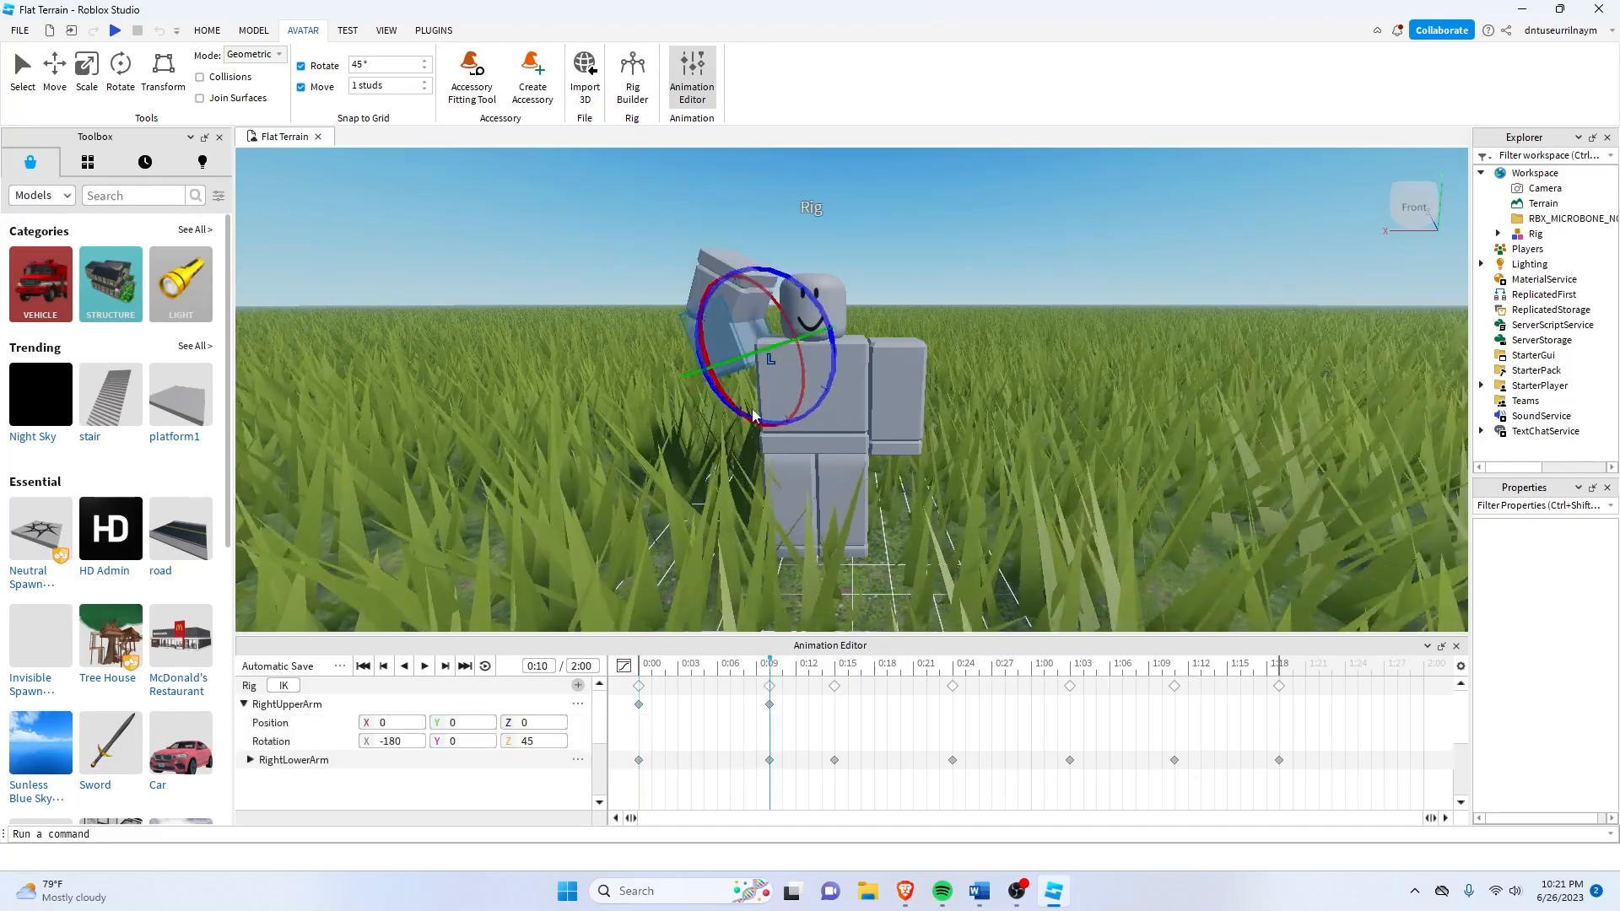
drag(823, 308, 770, 359)
Raise the right upper arm beside the head at 0:12 on the timeline.
drag(770, 674, 801, 675)
drag(707, 371, 717, 295)
drag(804, 675, 808, 675)
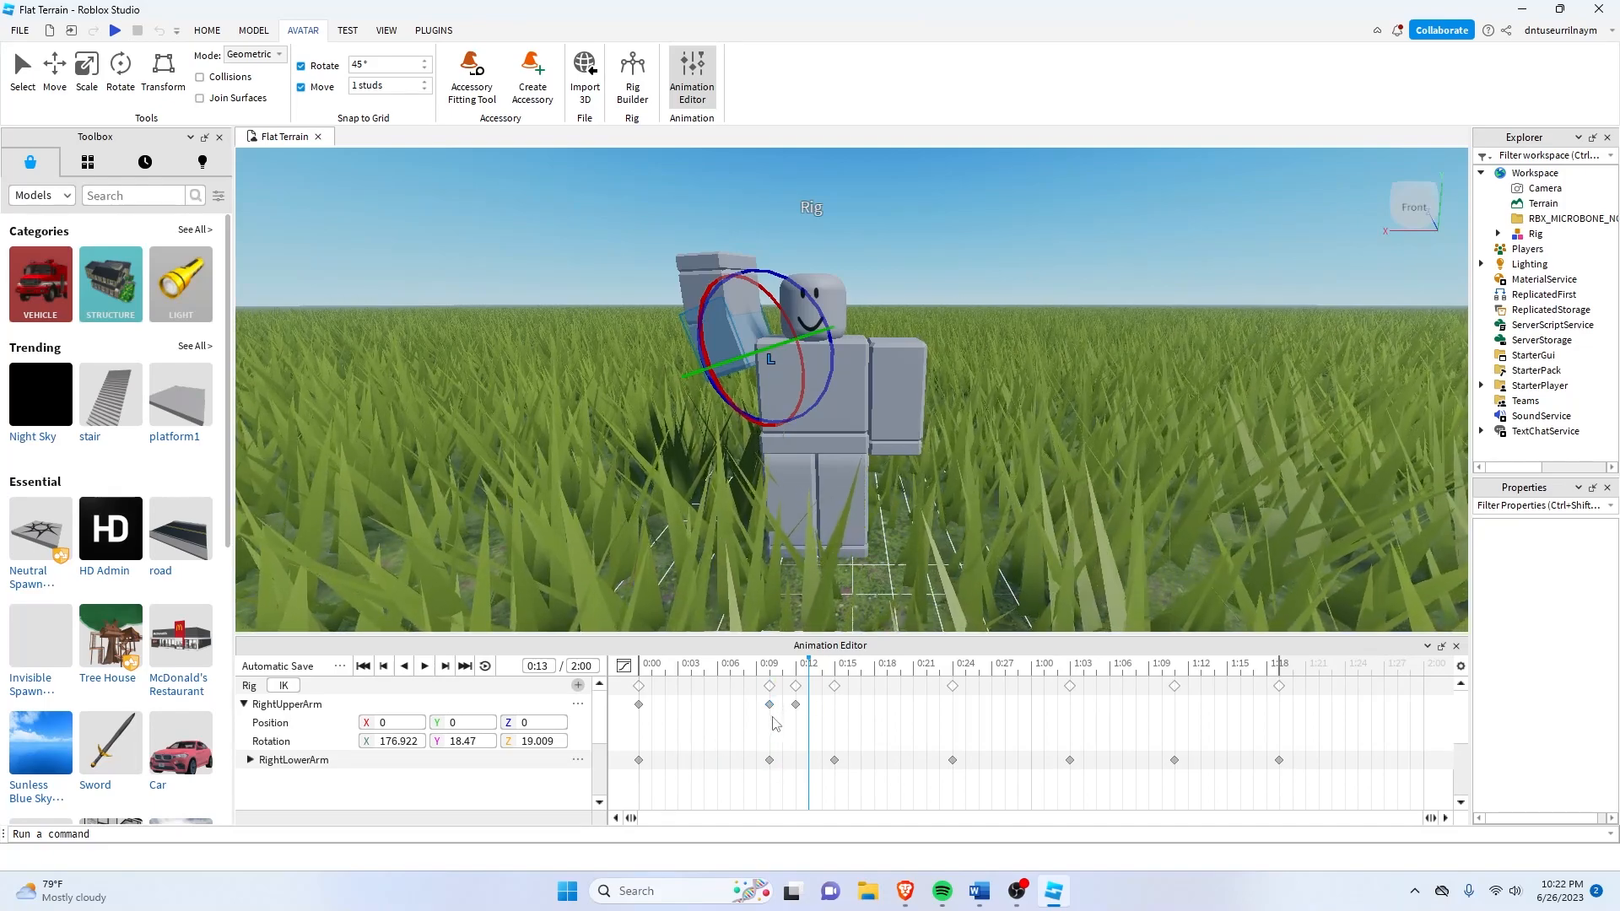
Play the arm animation from 0:00 and return the playhead to the start.
drag(809, 673, 588, 669)
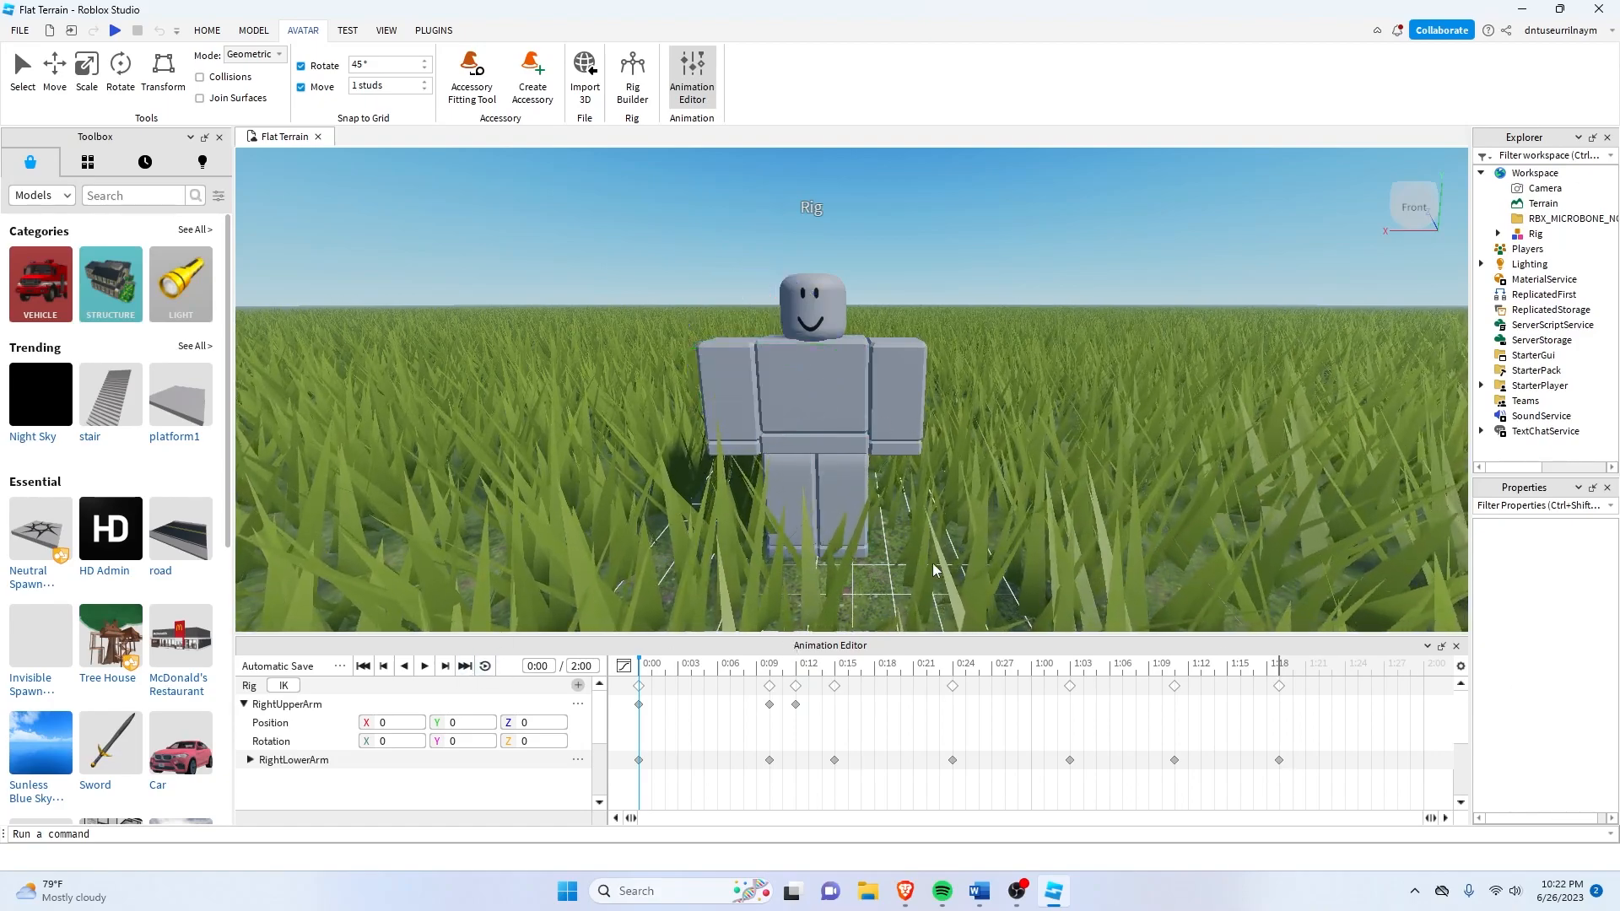
key(space)
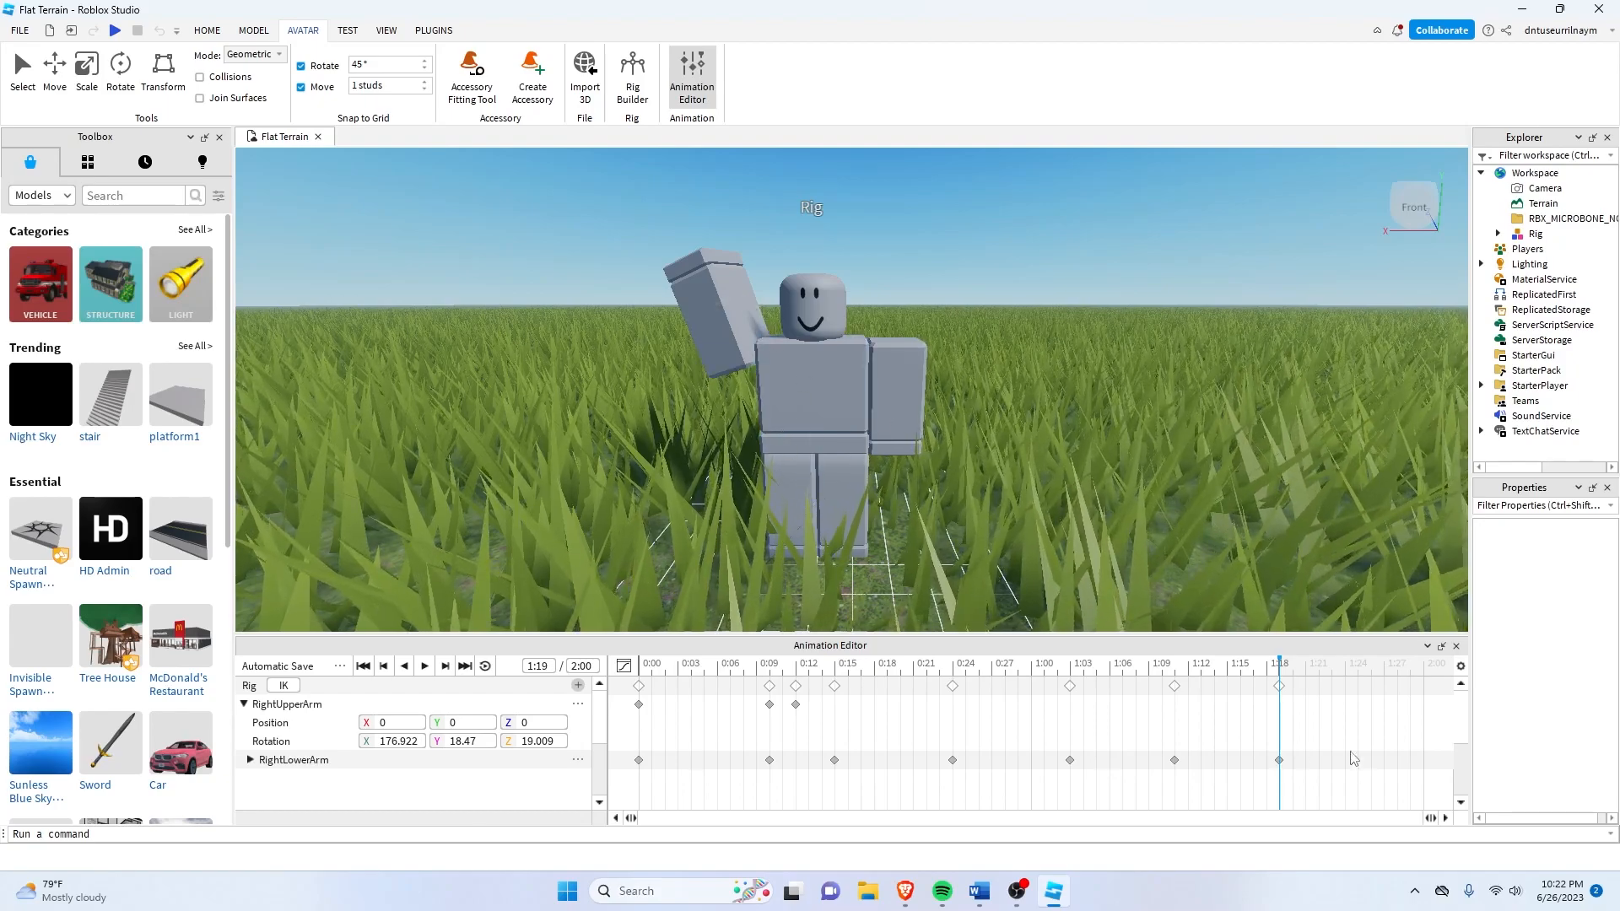
drag(1277, 669, 685, 704)
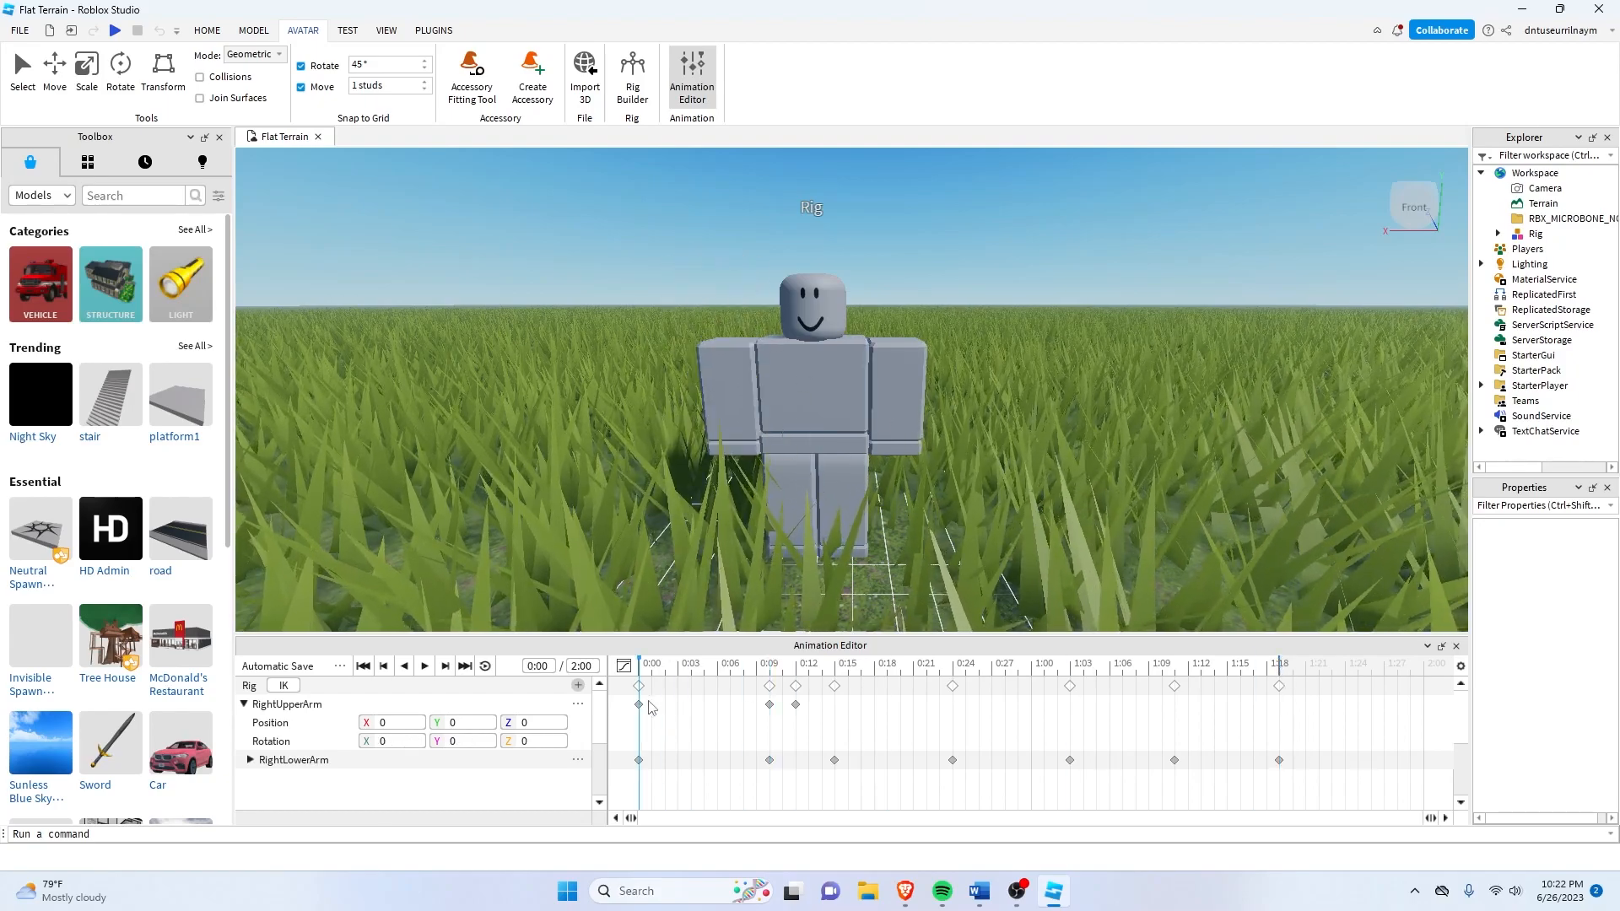
Copy the arm keyframes at 0:10 and paste them at 1:25.
click(759, 669)
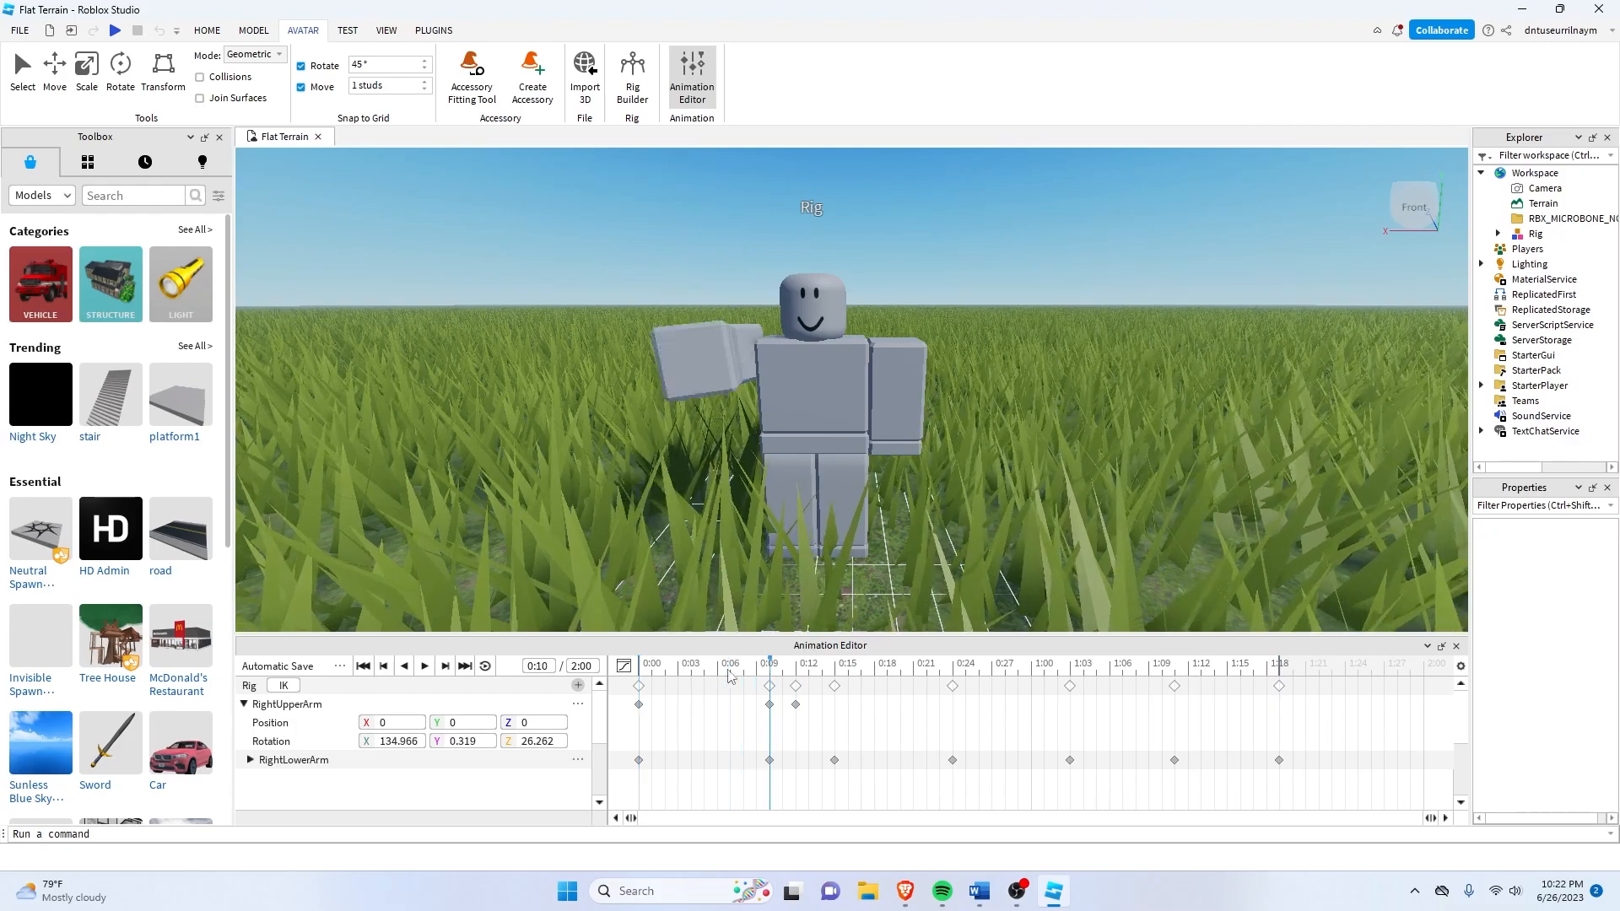
mouse_move(767, 669)
mouse_down()
mouse_move(634, 669)
mouse_move(771, 672)
mouse_up()
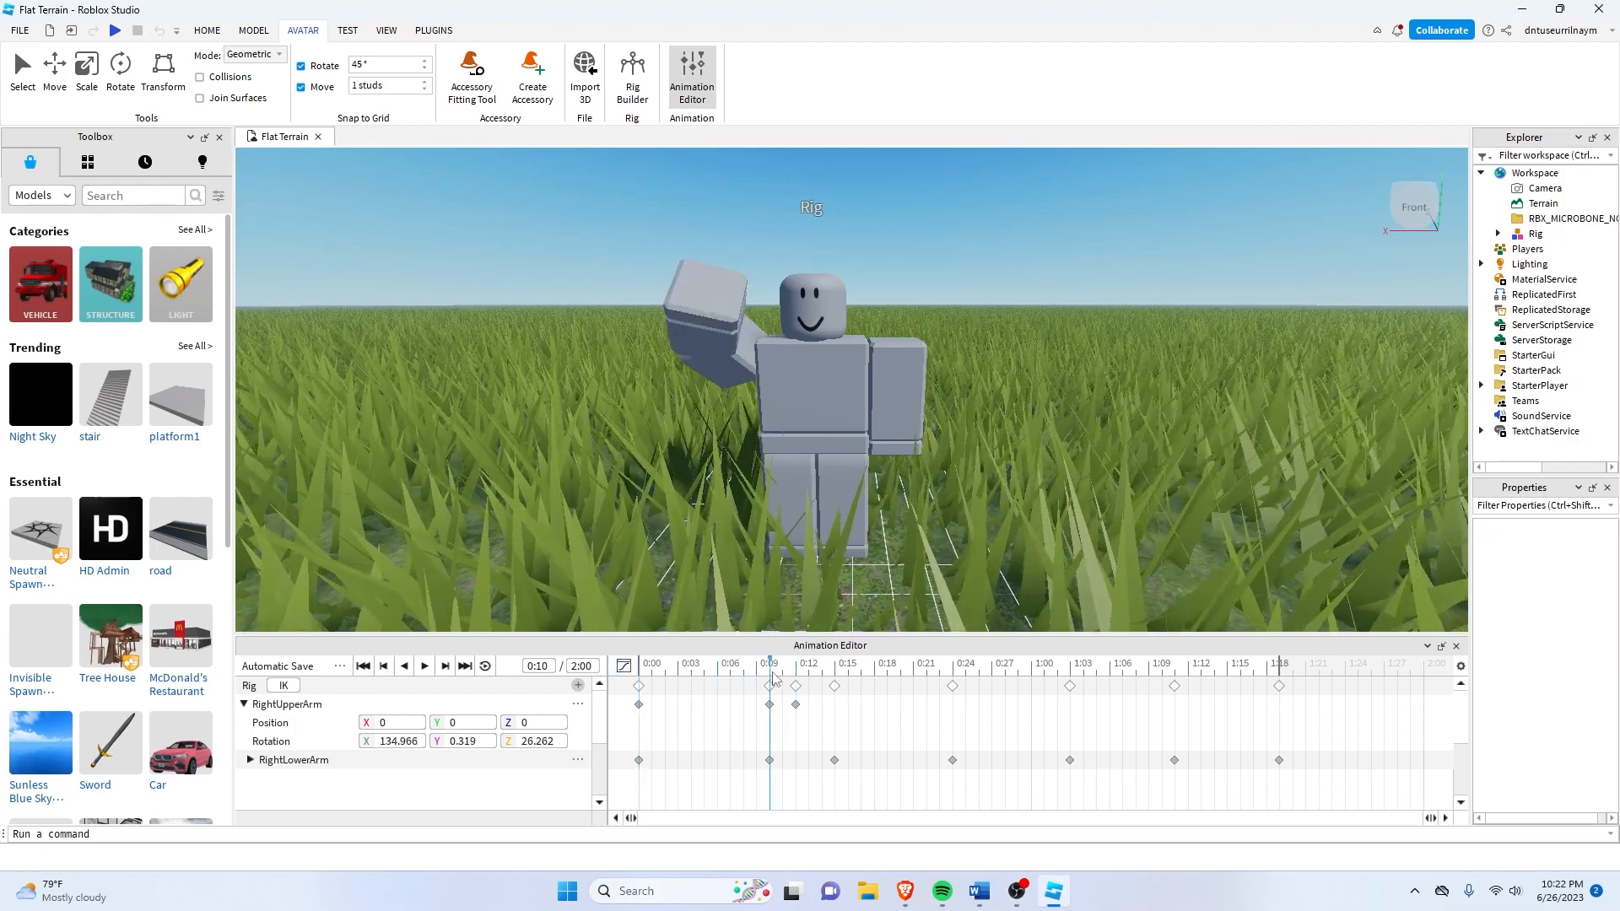
click(770, 685)
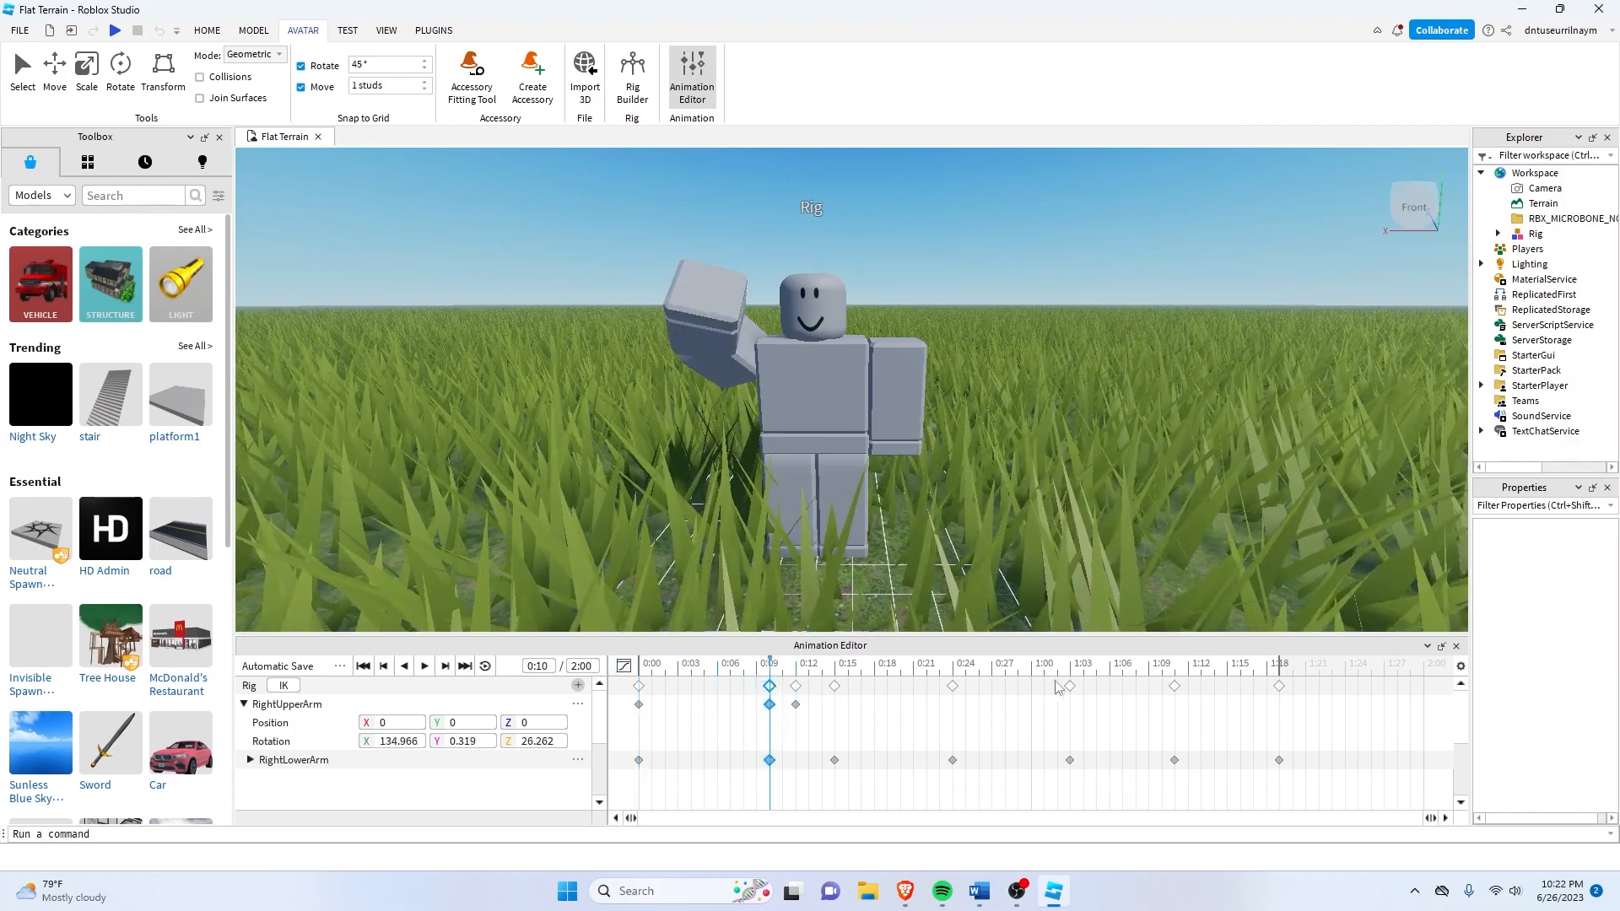
click(1320, 669)
drag(1320, 666, 1358, 666)
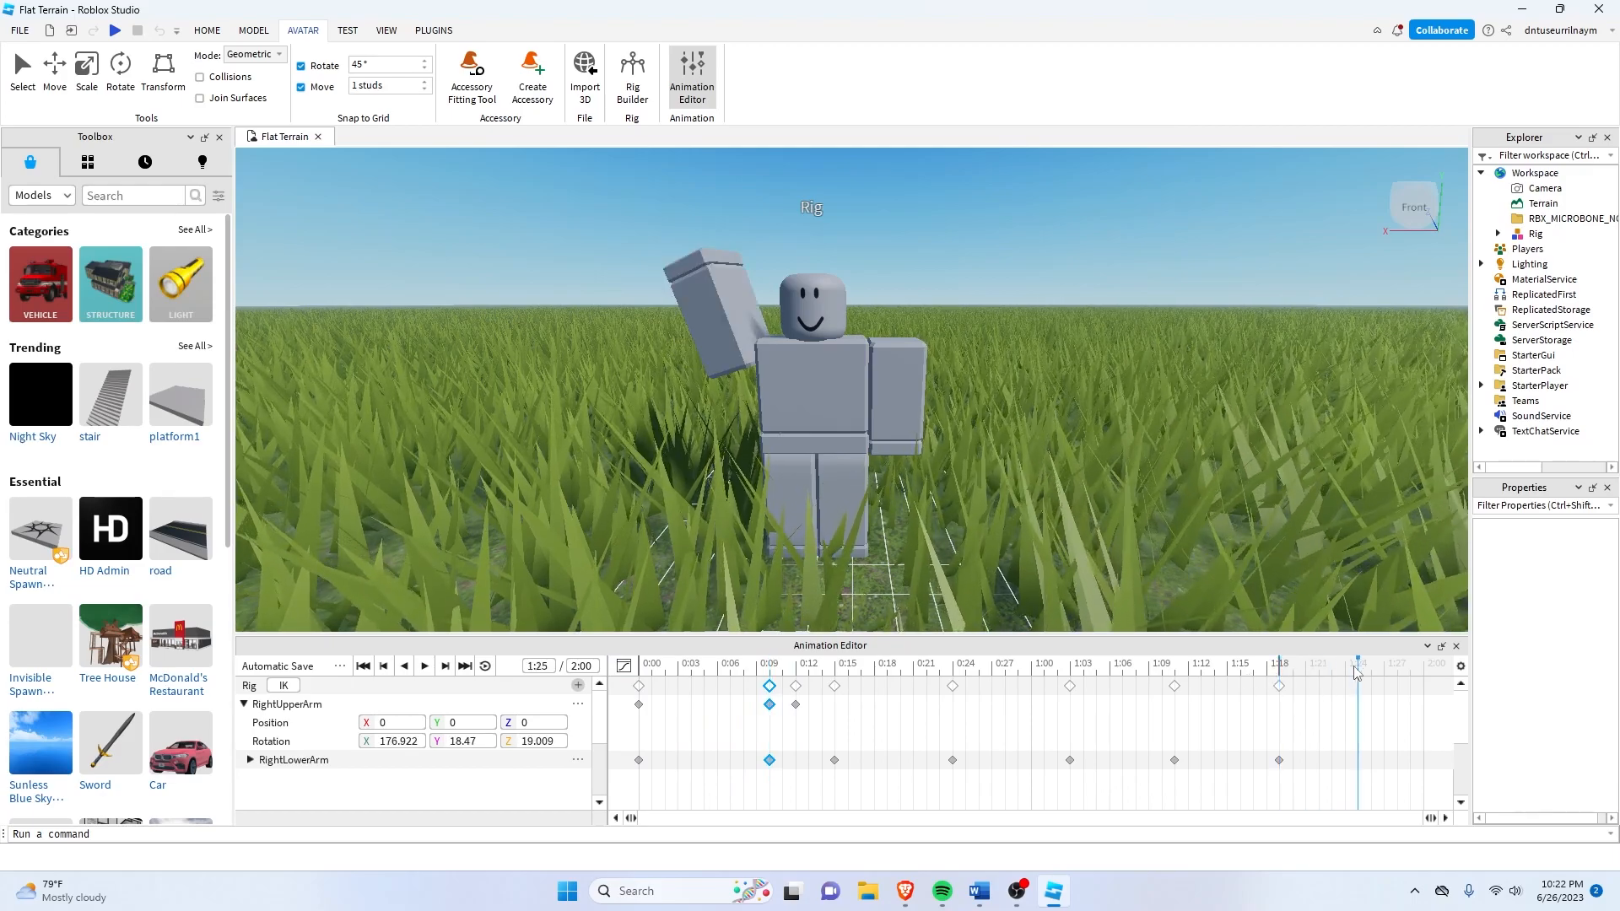
key(ctrl+v)
Copy the resting-pose arm keyframes at 0:00 and paste them at 1:29.
drag(689, 765, 625, 685)
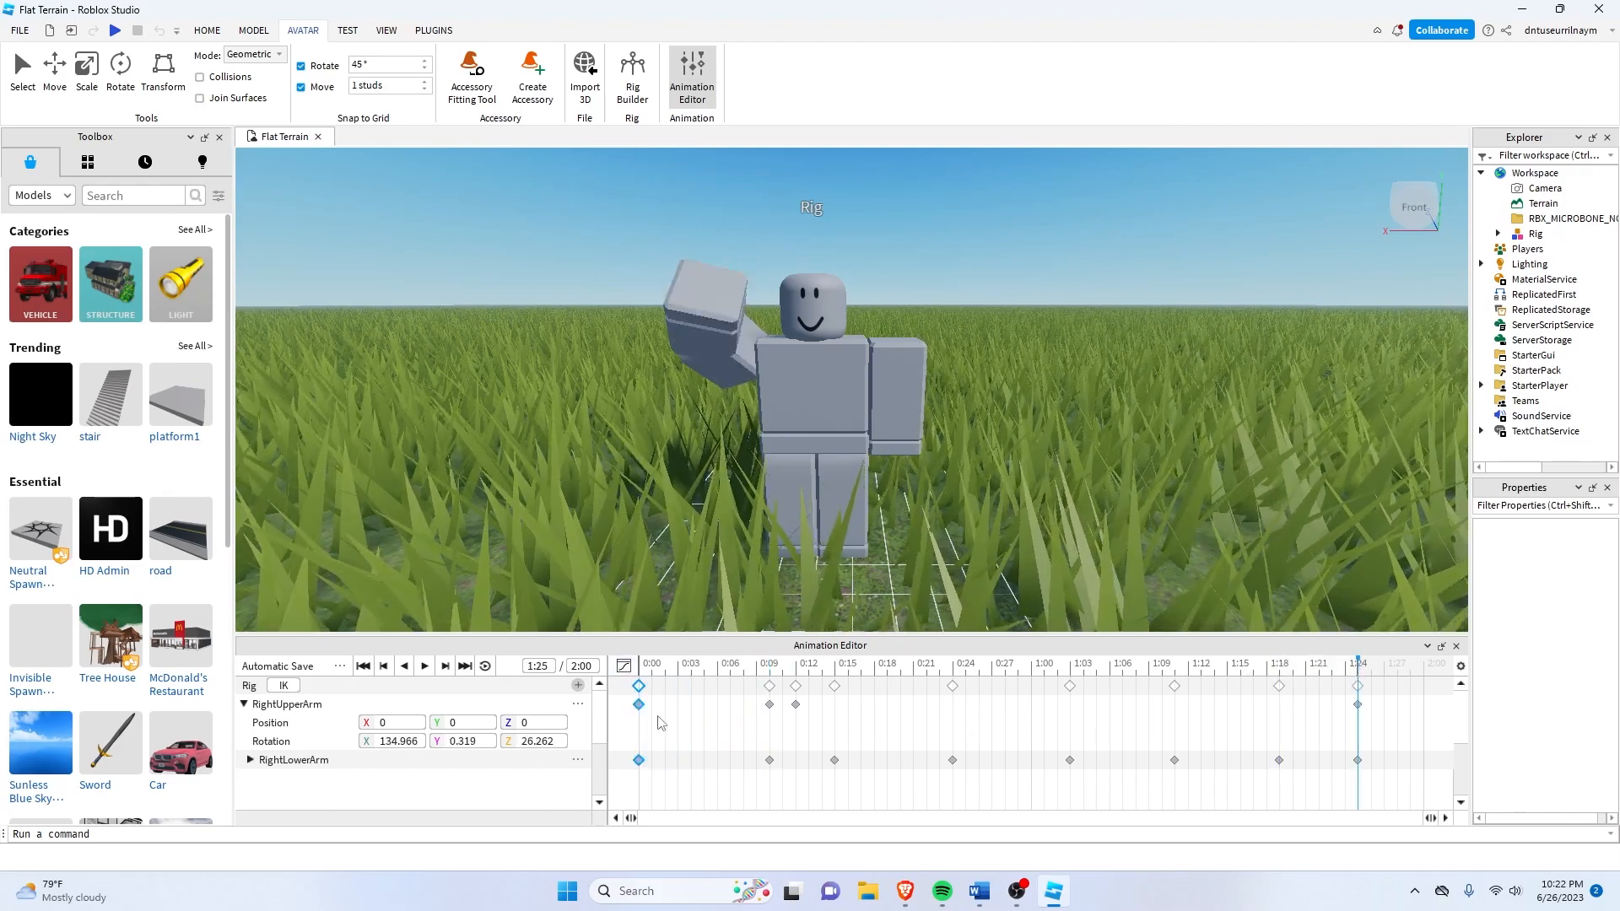
click(1409, 667)
key(ctrl+v)
Raise the right upper arm beside the head at 1:22 on the timeline.
drag(1396, 661, 1318, 678)
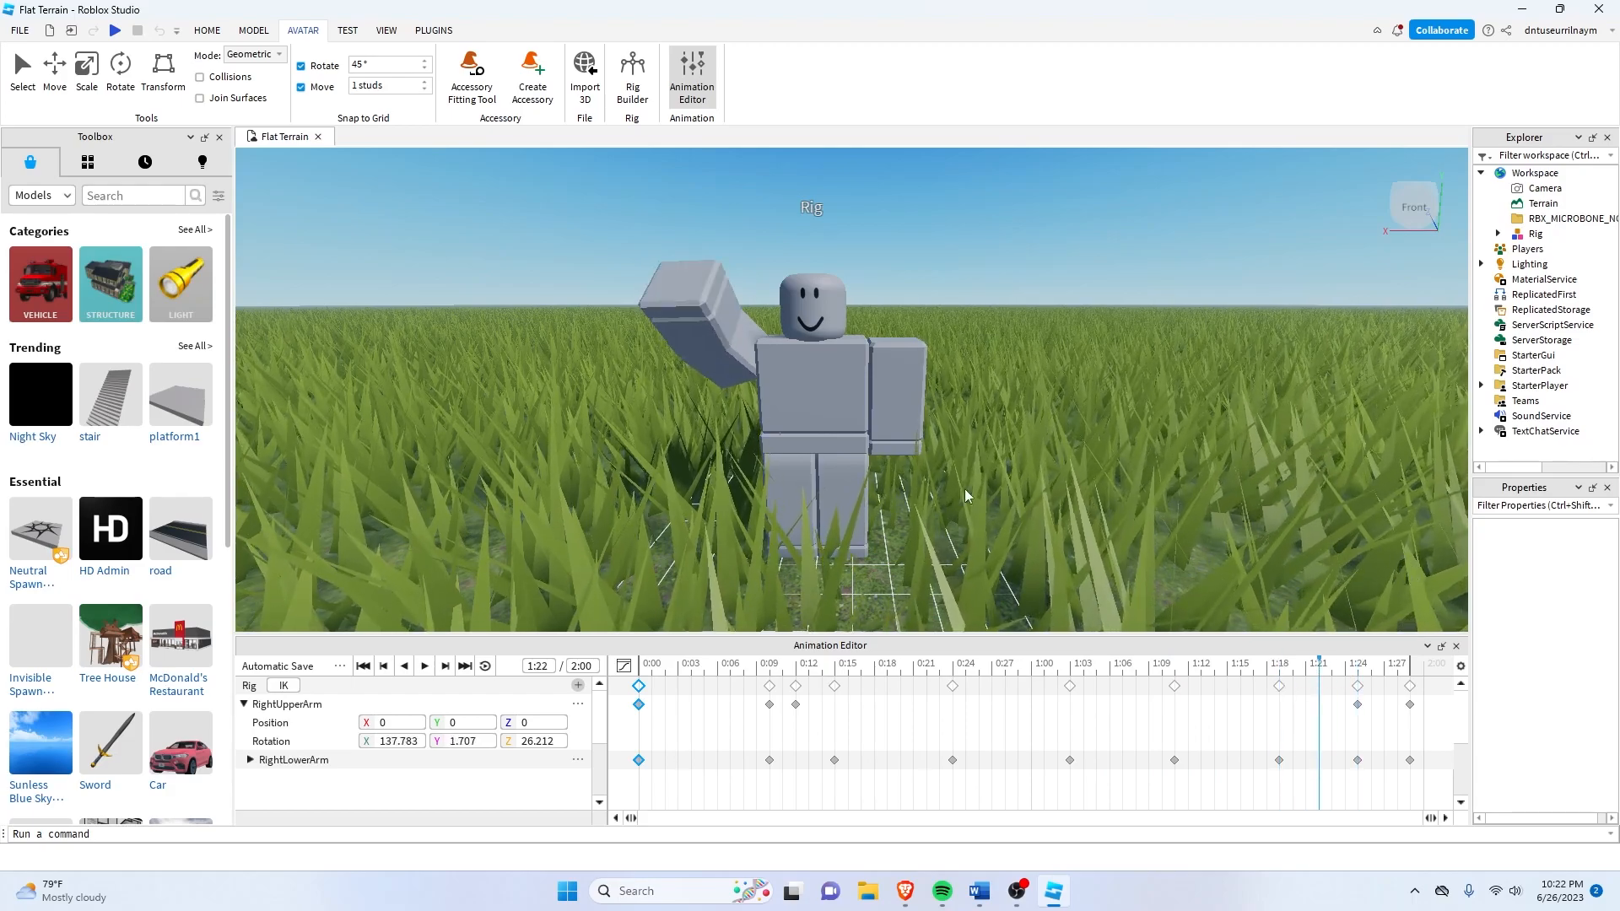
click(739, 368)
drag(710, 362, 713, 325)
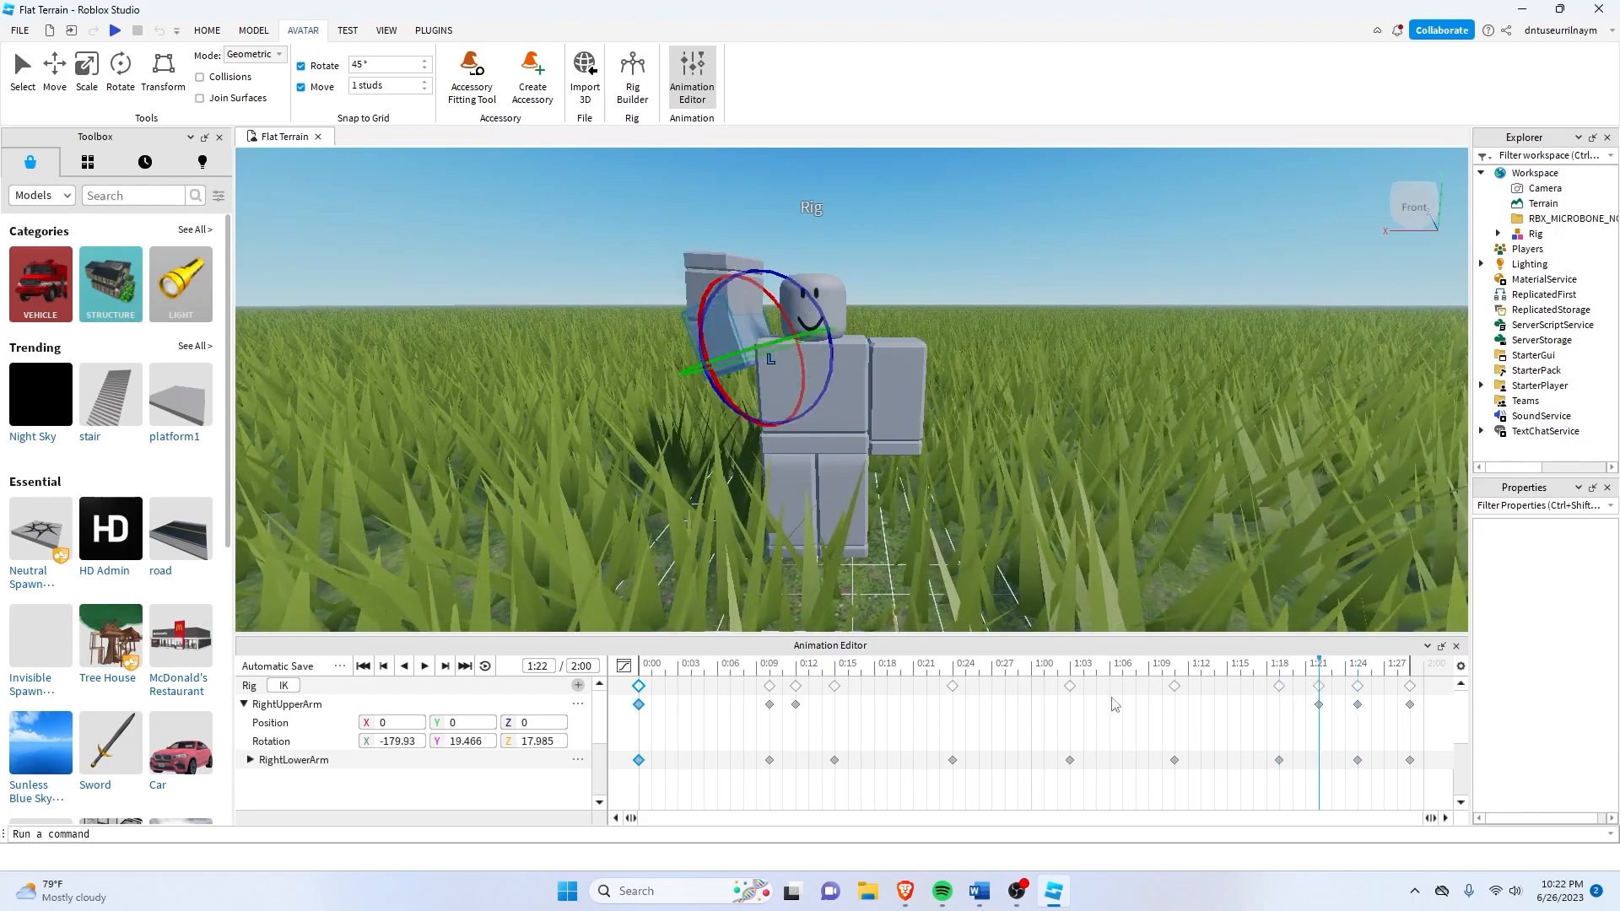
Play the waving animation through, repeat it with looping enabled, and stop the playback.
drag(1320, 674, 1239, 672)
key(space)
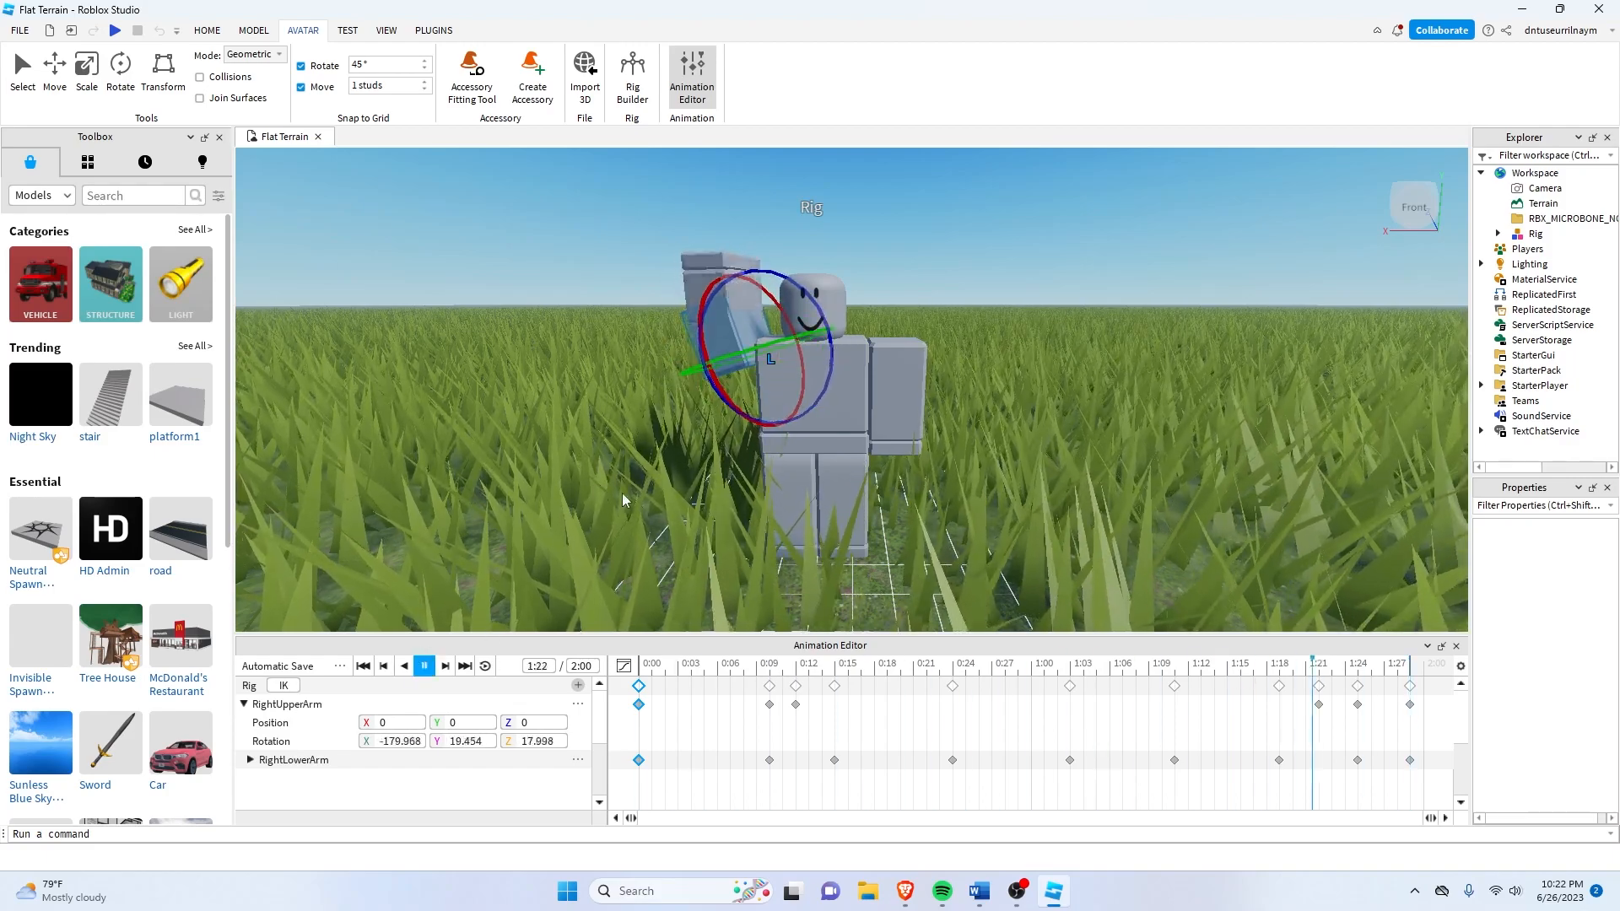
key(space)
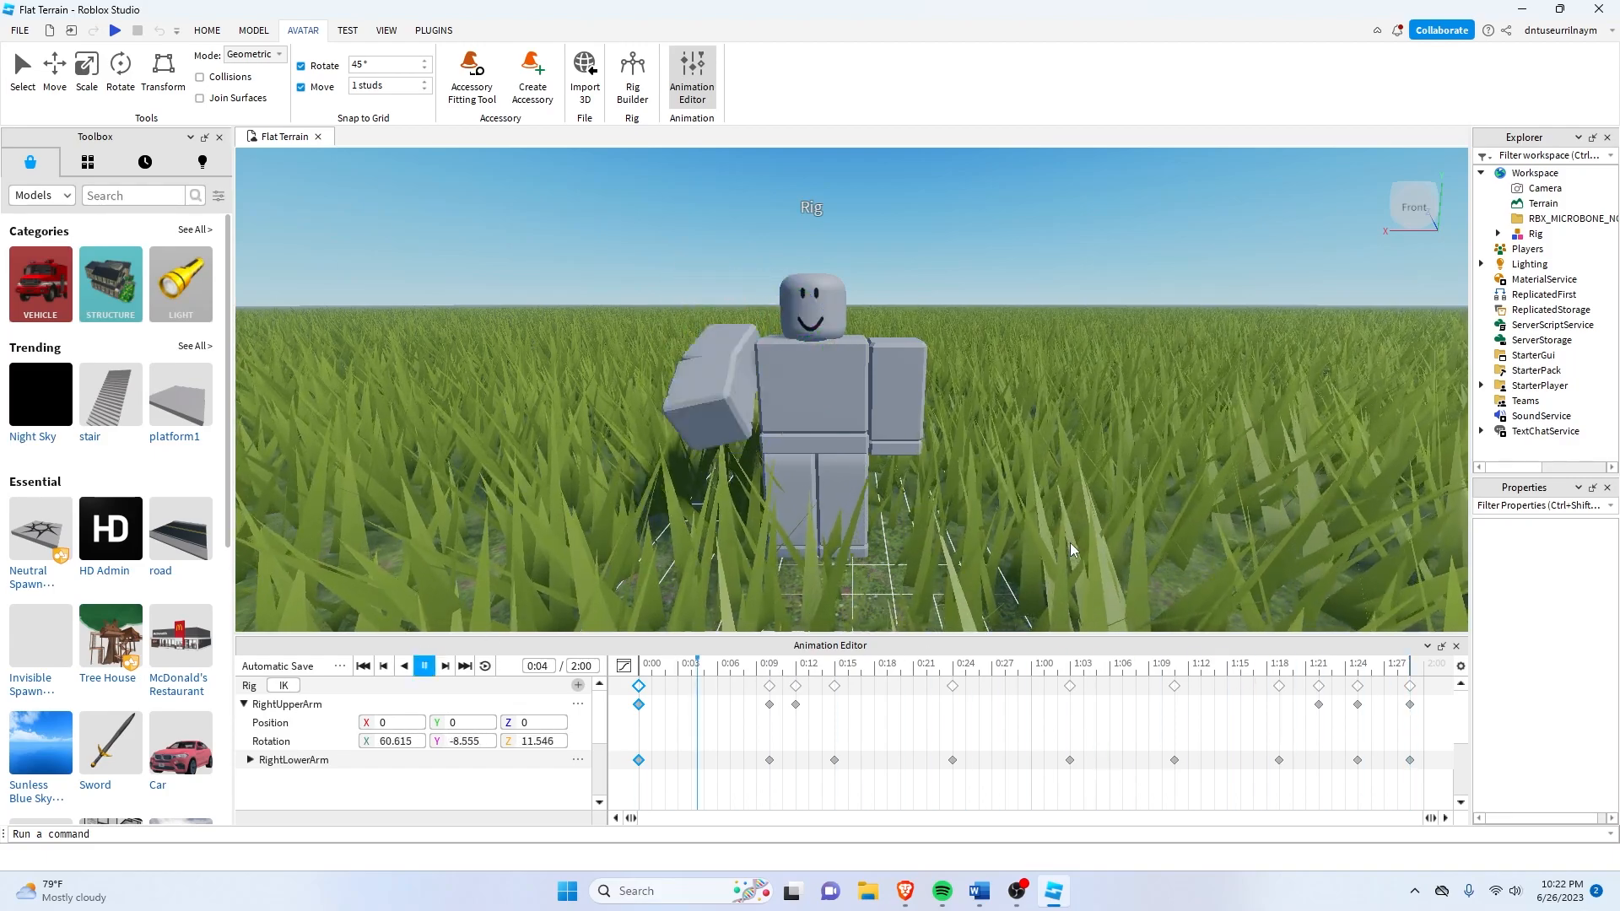
click(484, 667)
key(space)
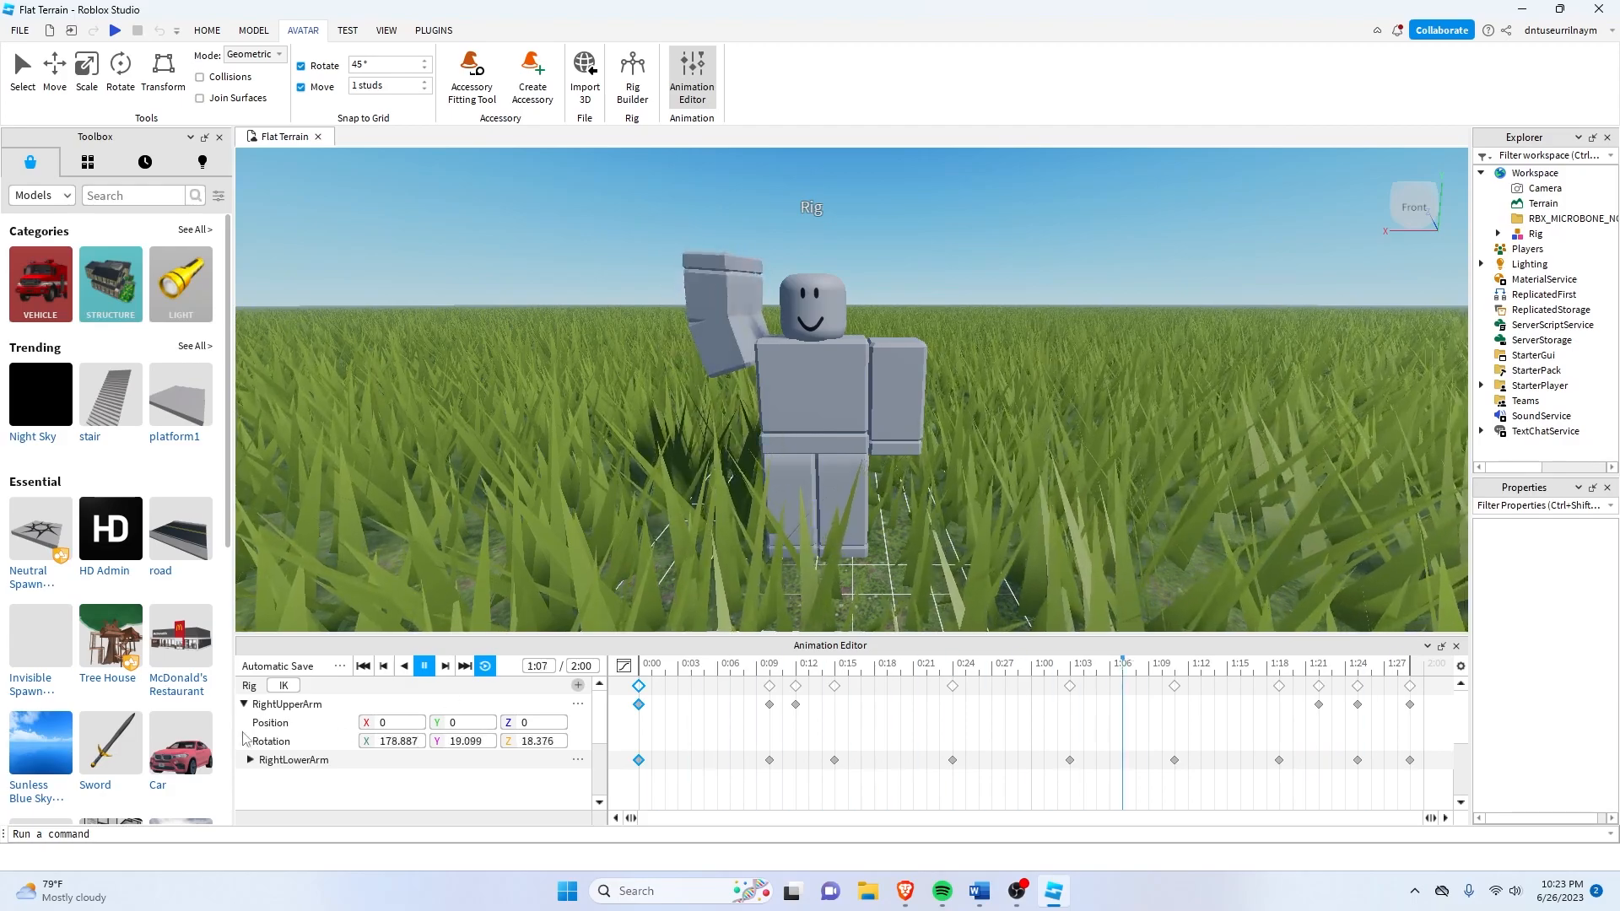
click(425, 667)
click(861, 664)
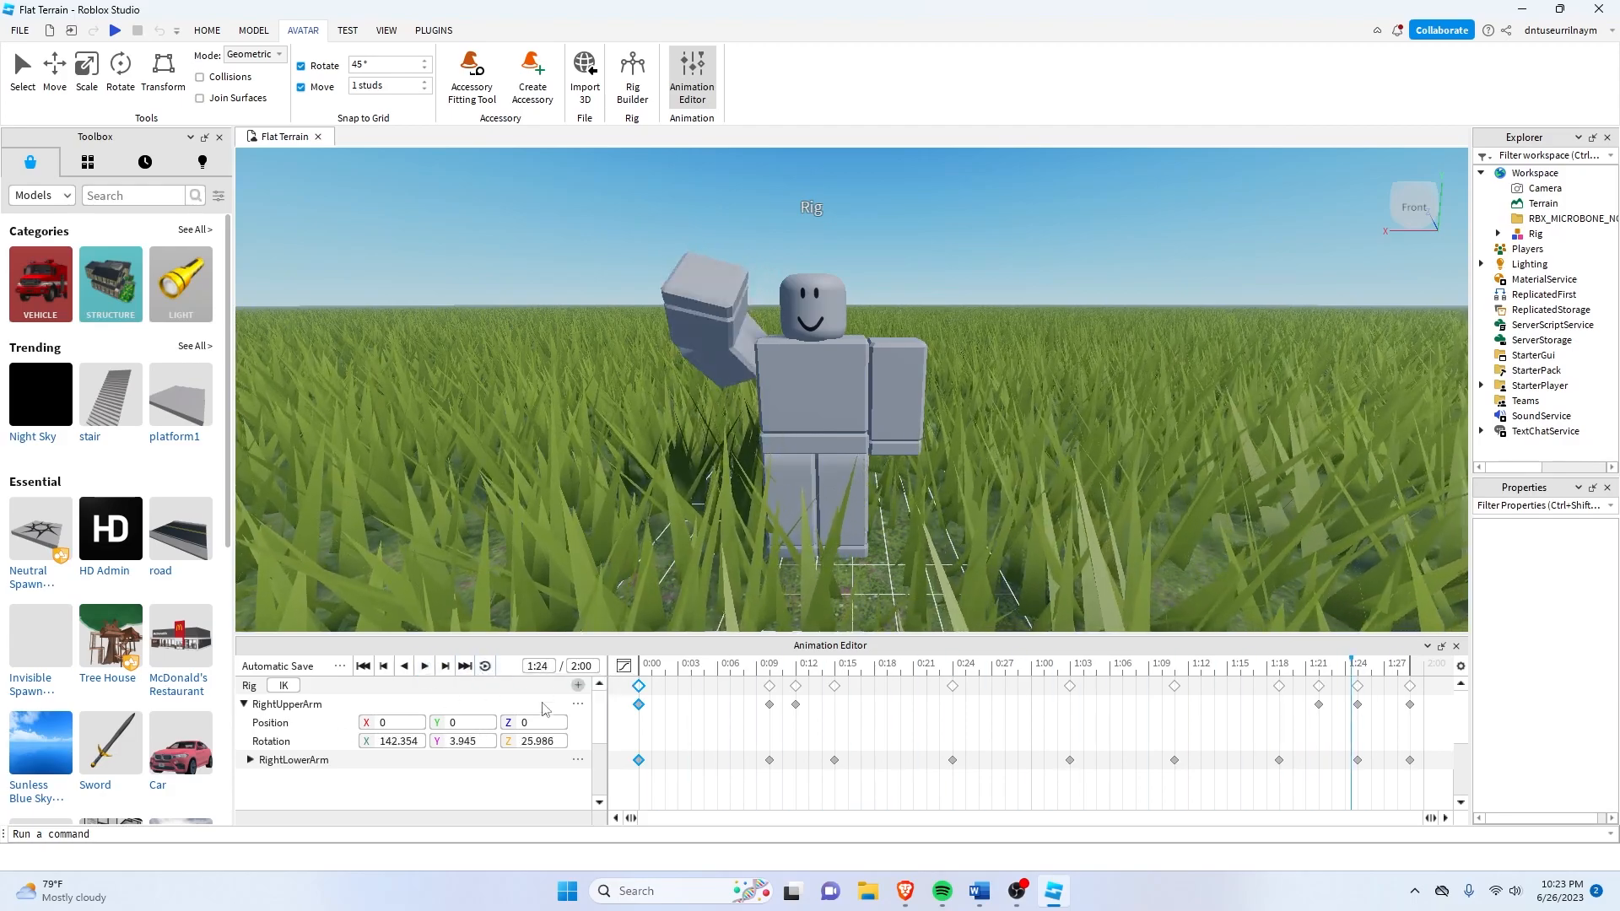
Add a keyframe for the left lower leg at 0:00.
drag(844, 666, 635, 668)
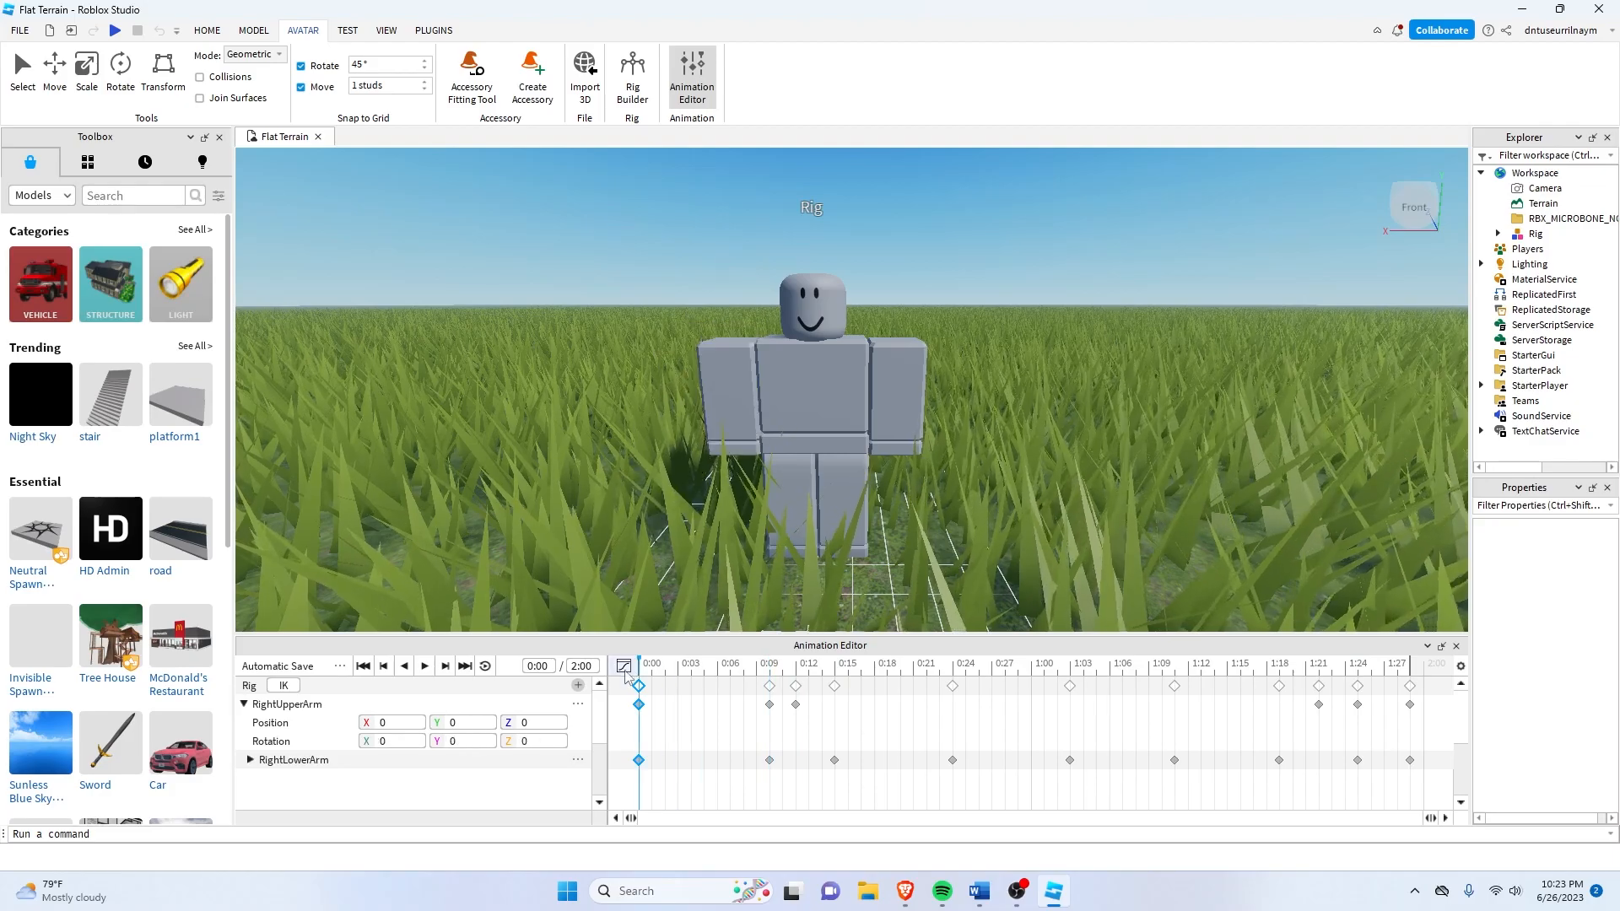
click(811, 415)
mouse_move(988, 472)
middle_down()
mouse_move(908, 470)
mouse_move(989, 472)
middle_up()
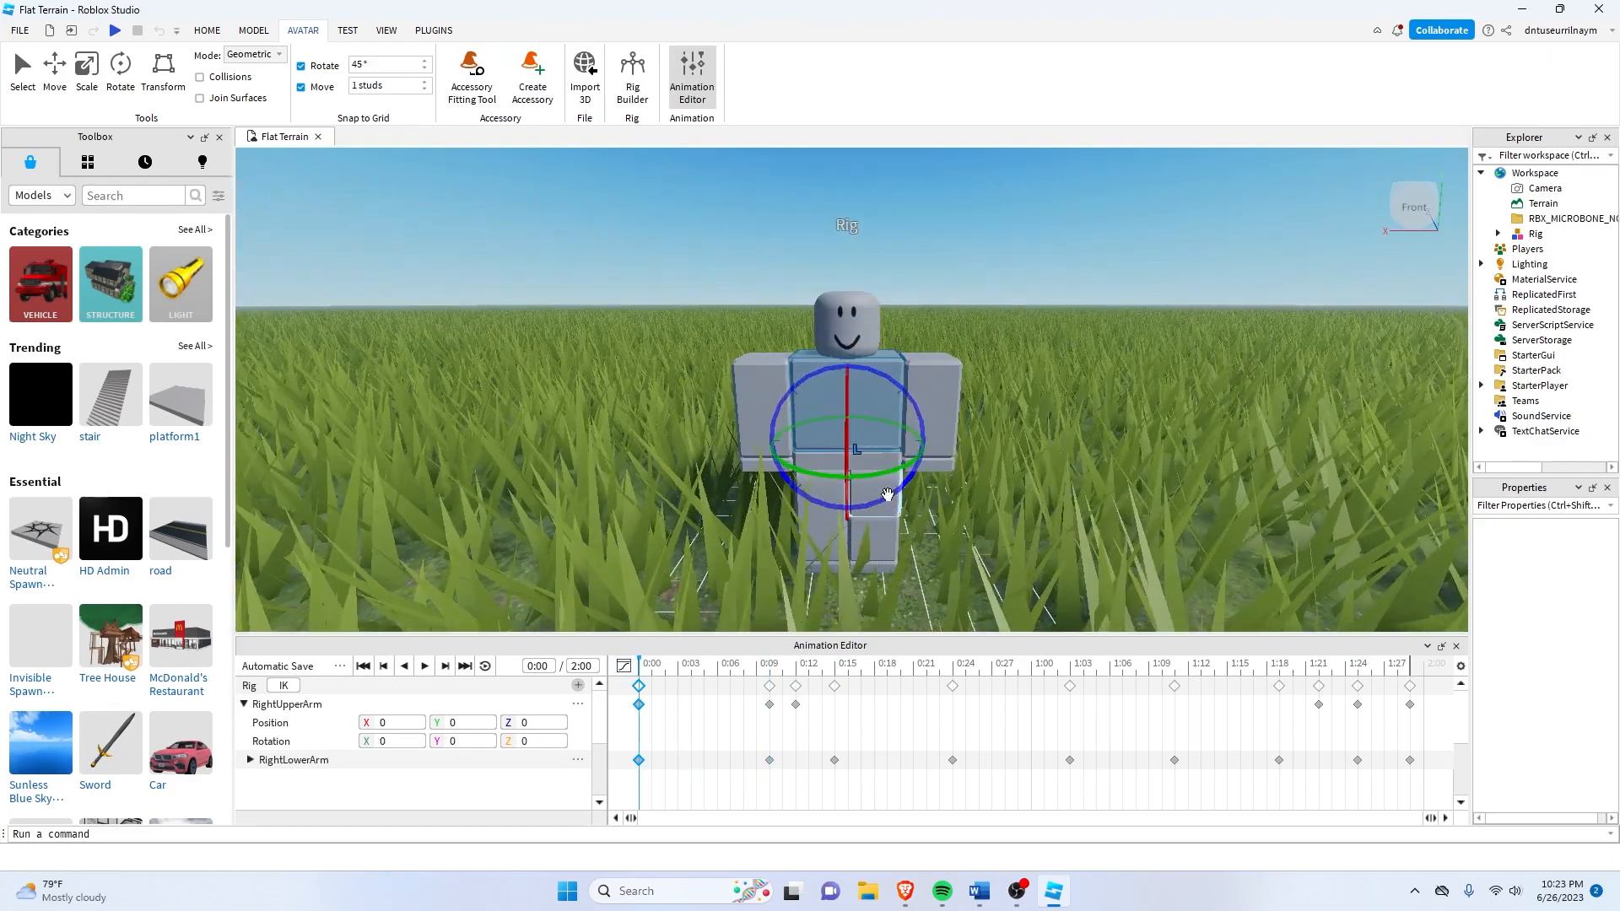
click(884, 533)
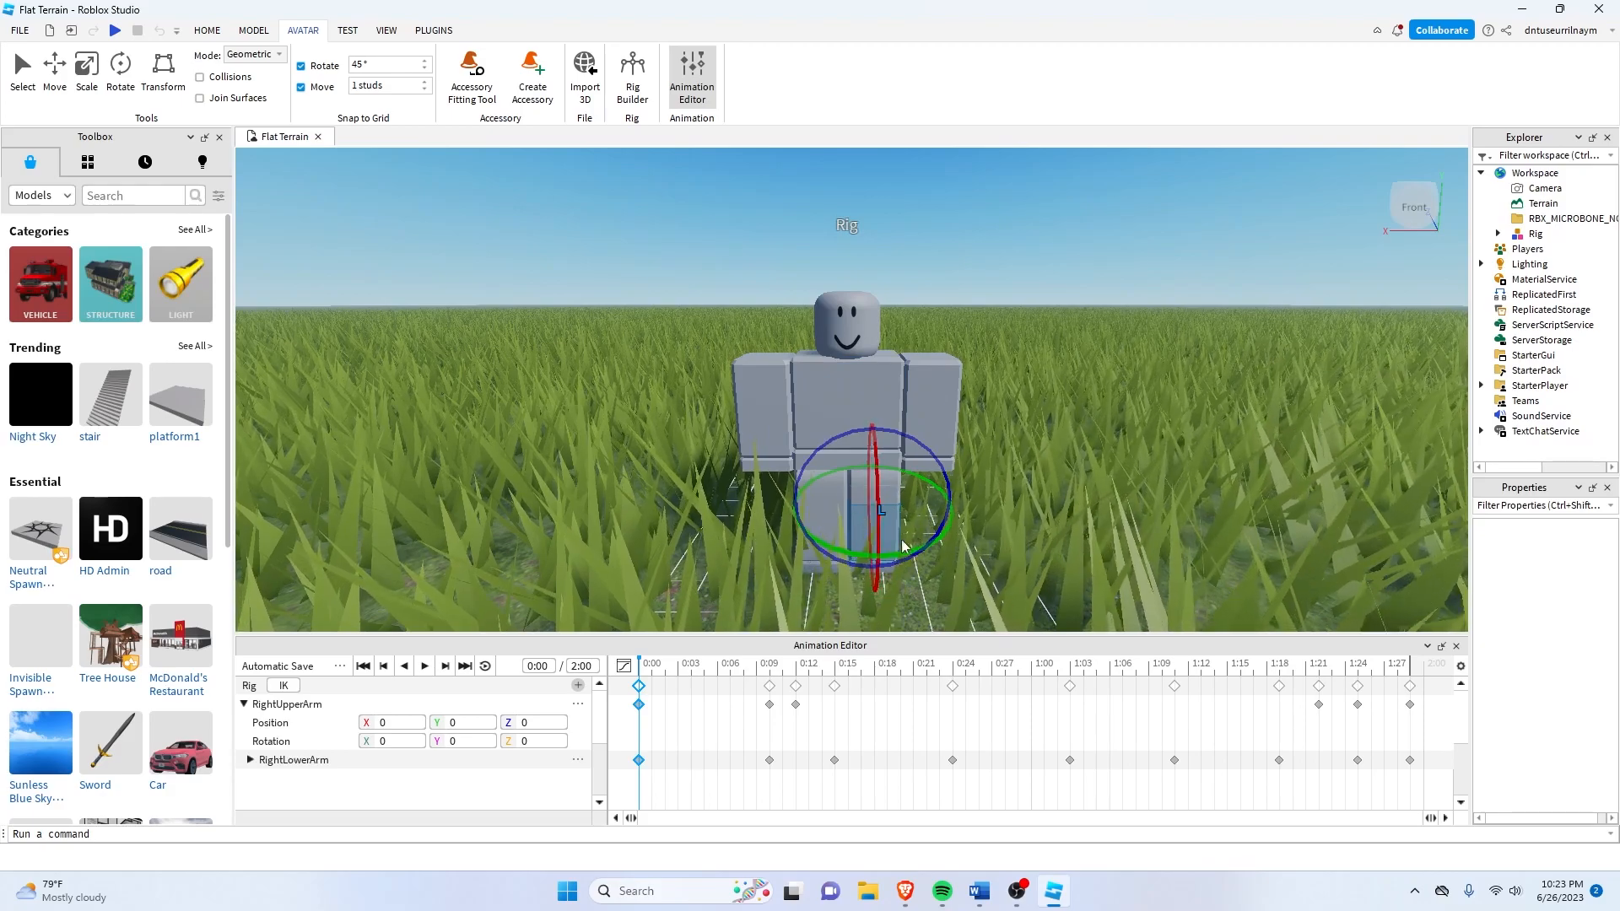
click(851, 558)
click(884, 498)
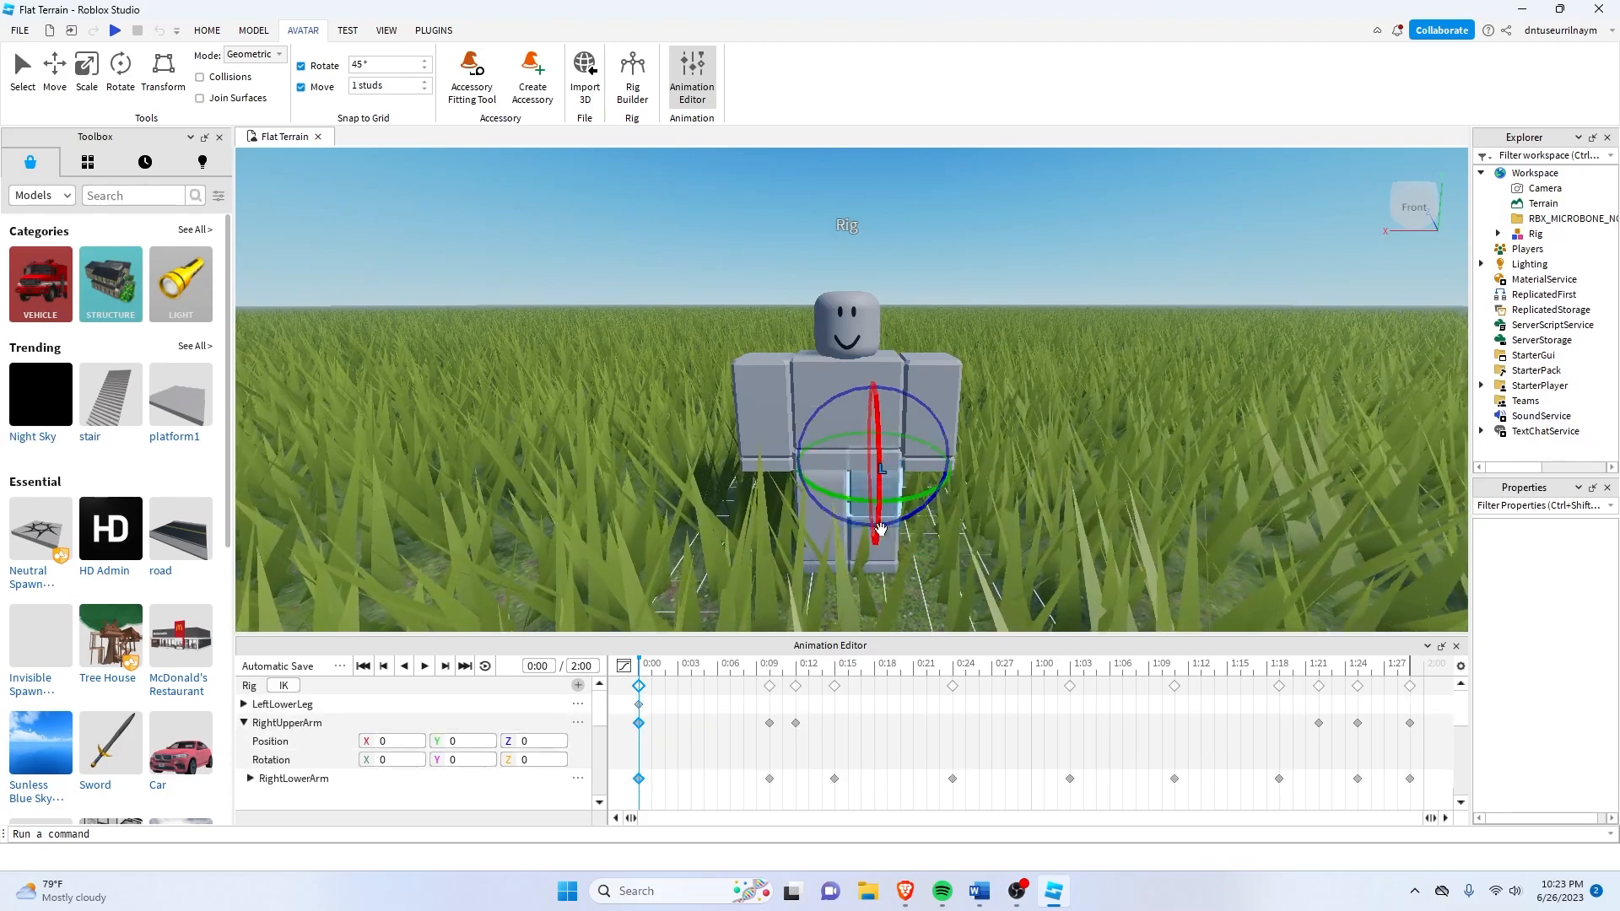
Use the Move tool on the lower torso to add a keyframe for it at 0:00.
click(849, 426)
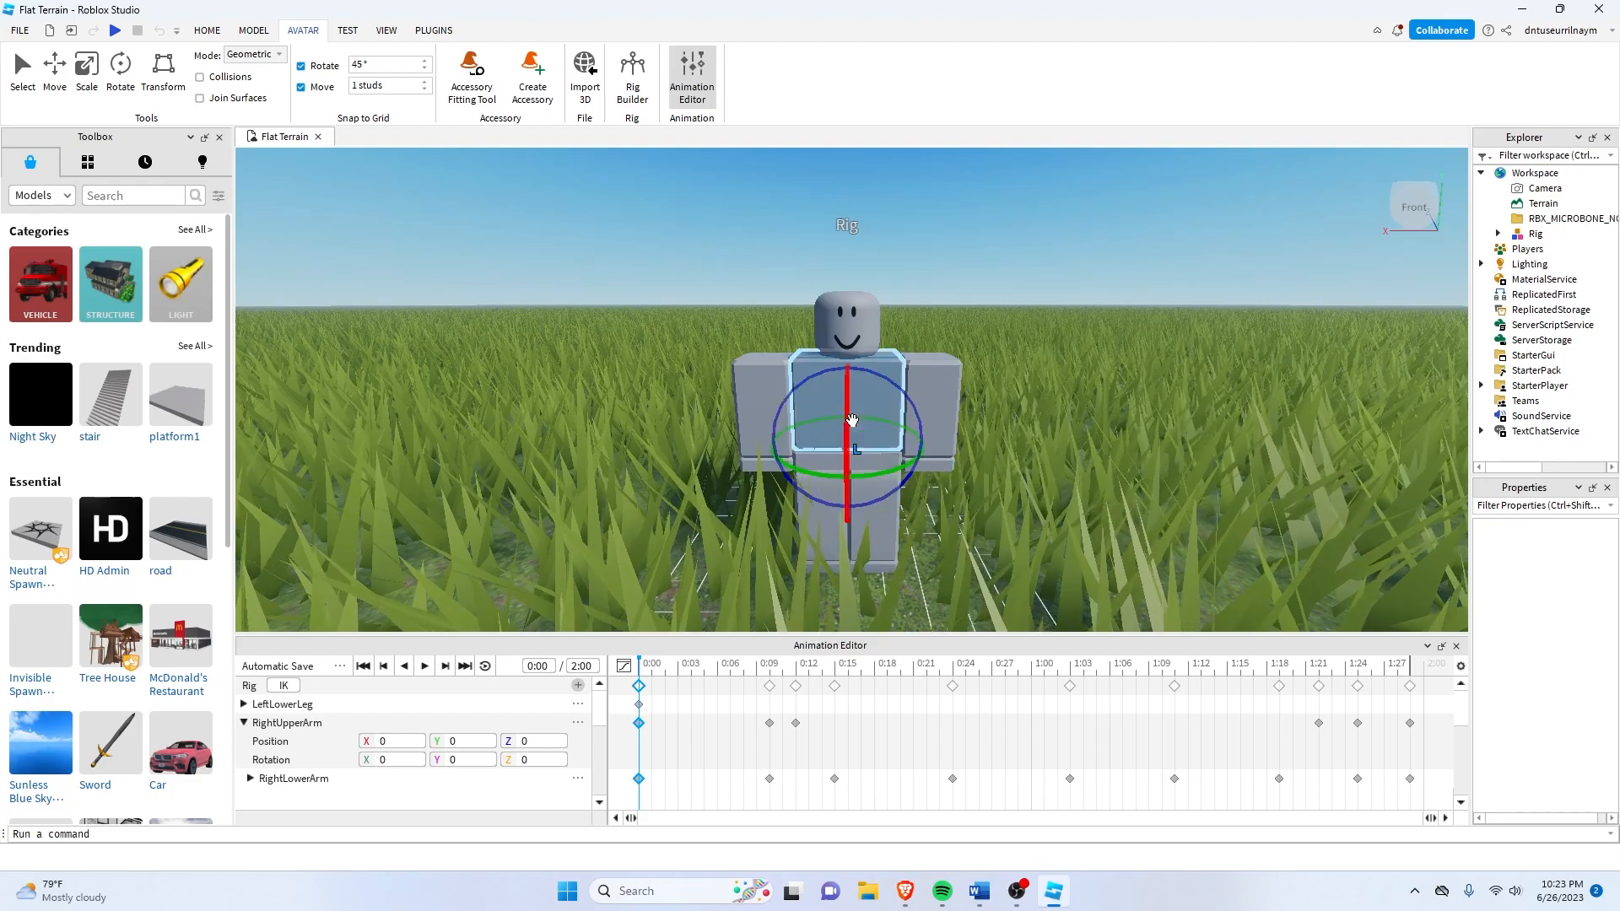
key(a)
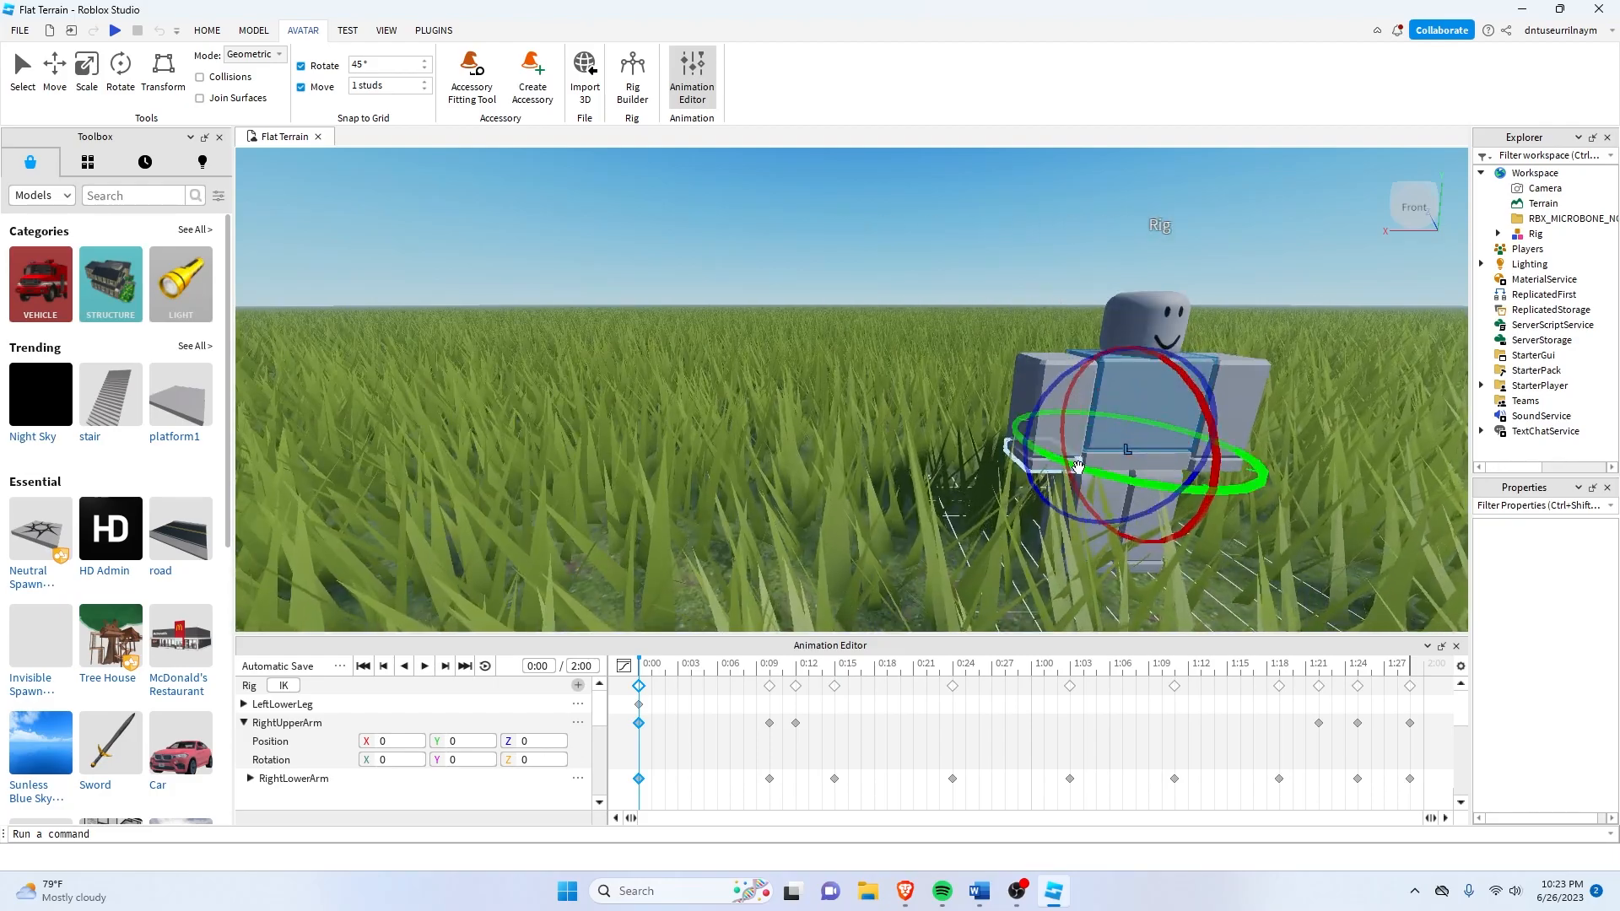
key(d)
key(a)
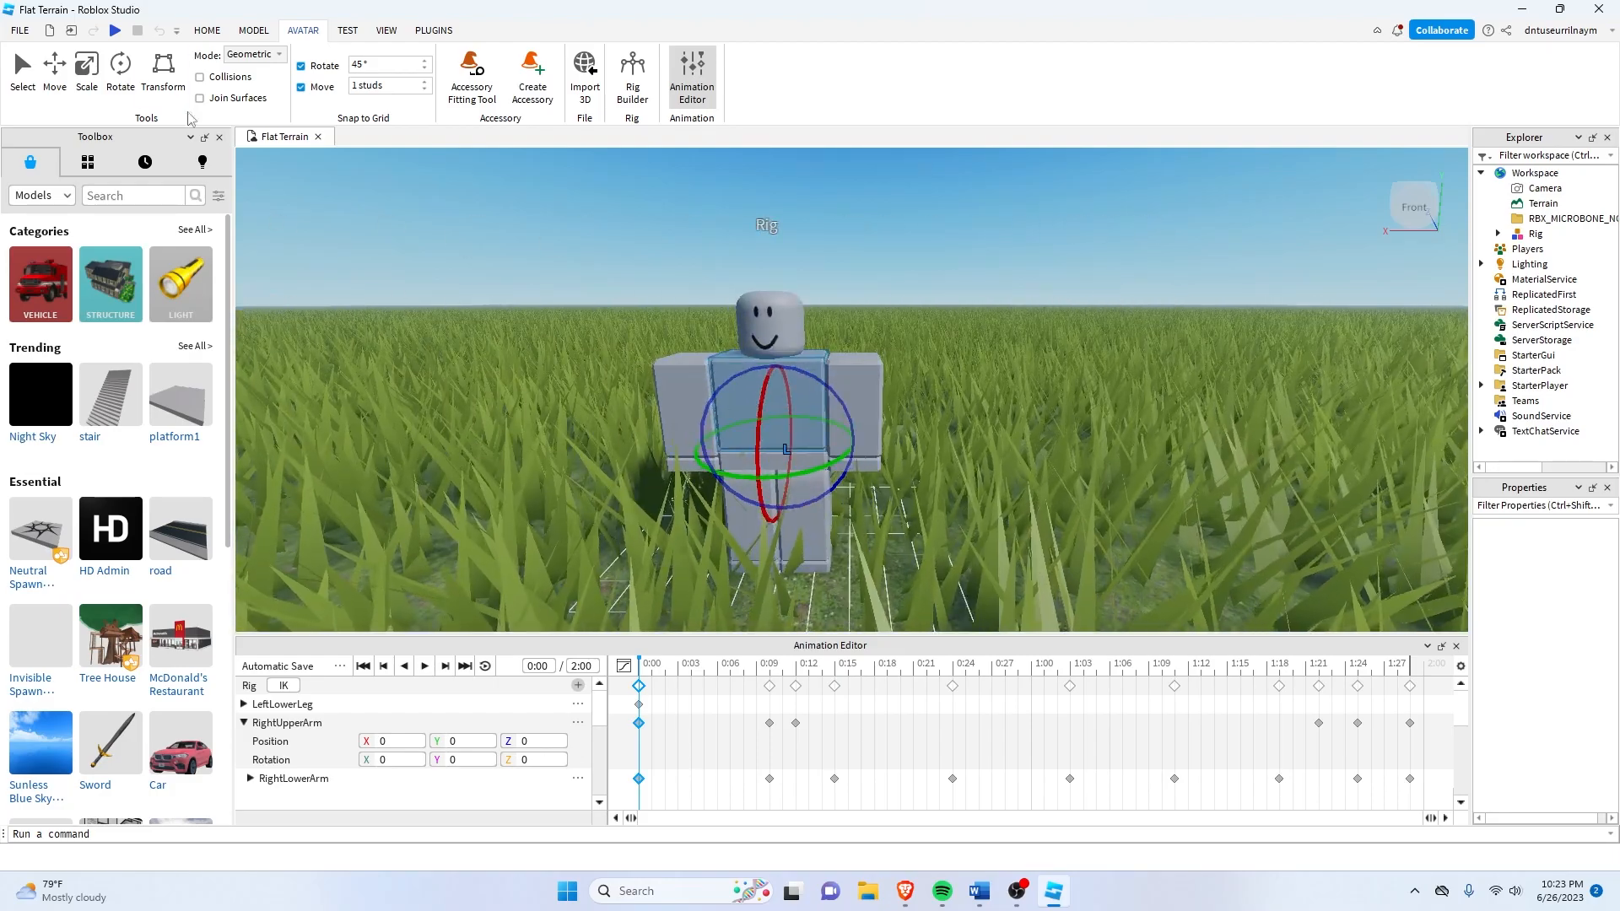
click(55, 73)
mouse_move(783, 368)
mouse_down()
mouse_move(782, 422)
mouse_move(778, 268)
mouse_move(789, 372)
mouse_up()
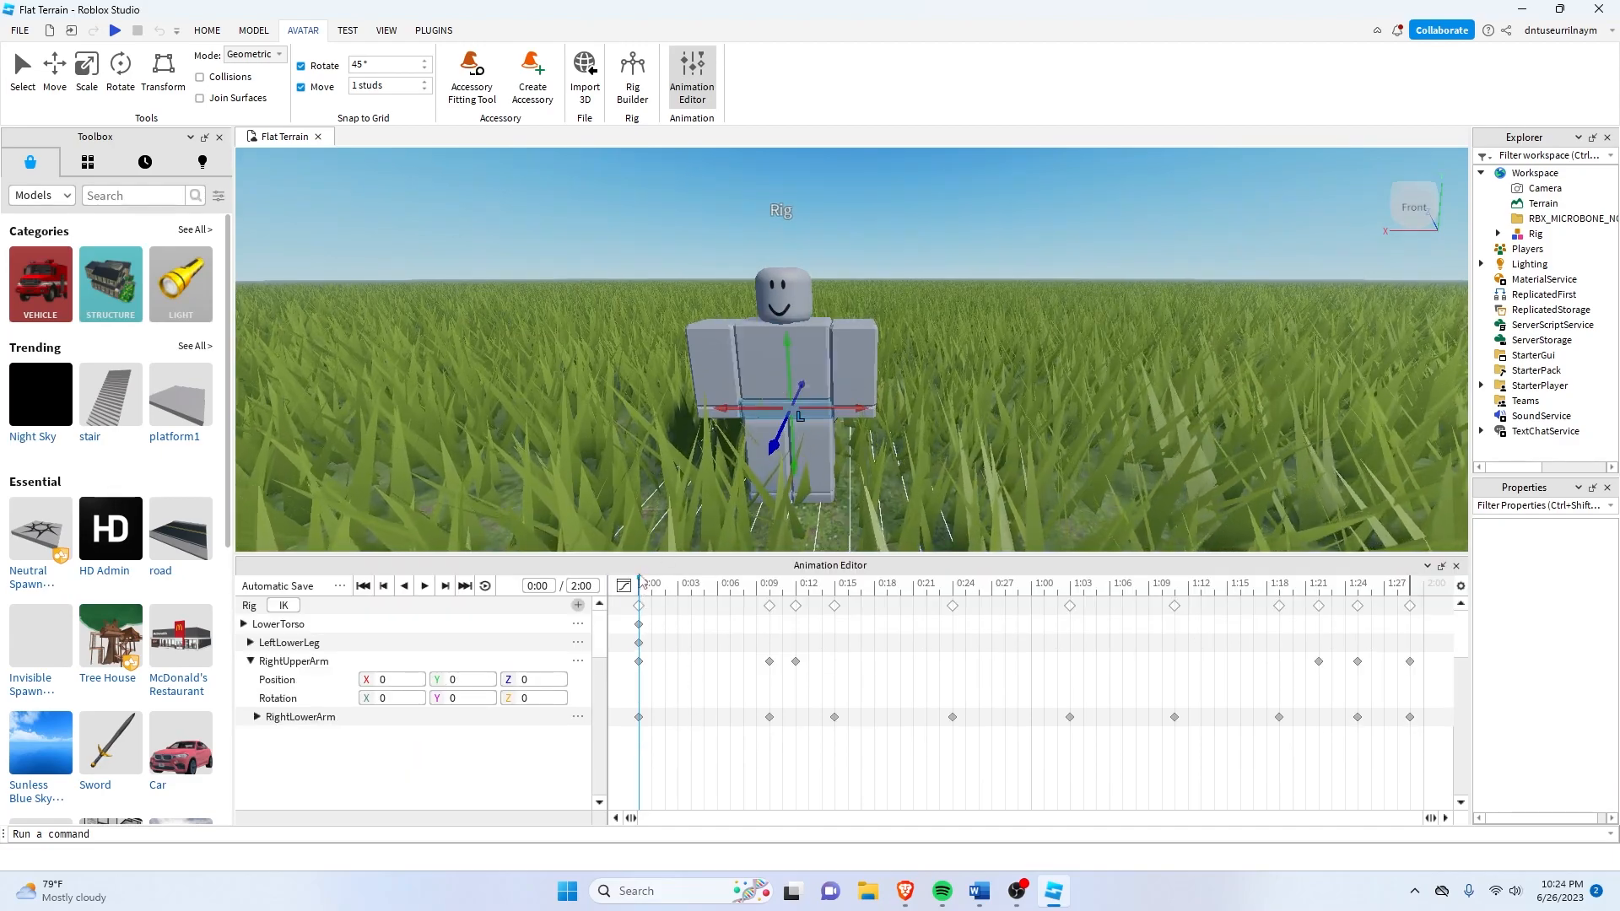
Try lifting the whole rig by moving the lower torso upward at 1:01, and scrub back to the start.
drag(673, 599, 1044, 595)
drag(793, 377, 793, 335)
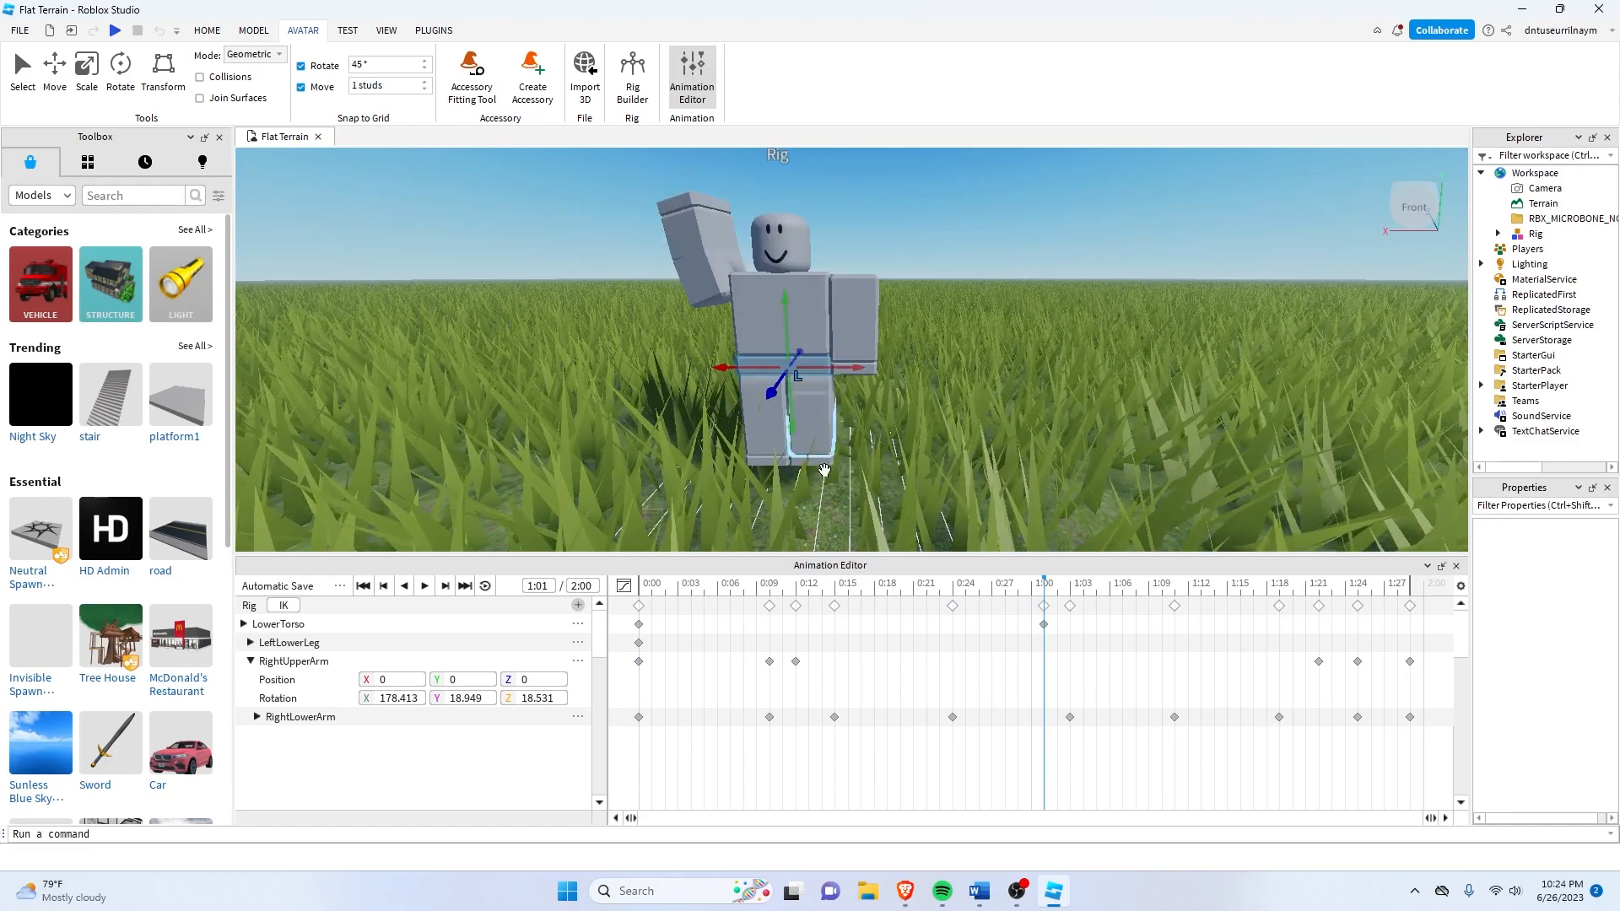
drag(1014, 594, 638, 591)
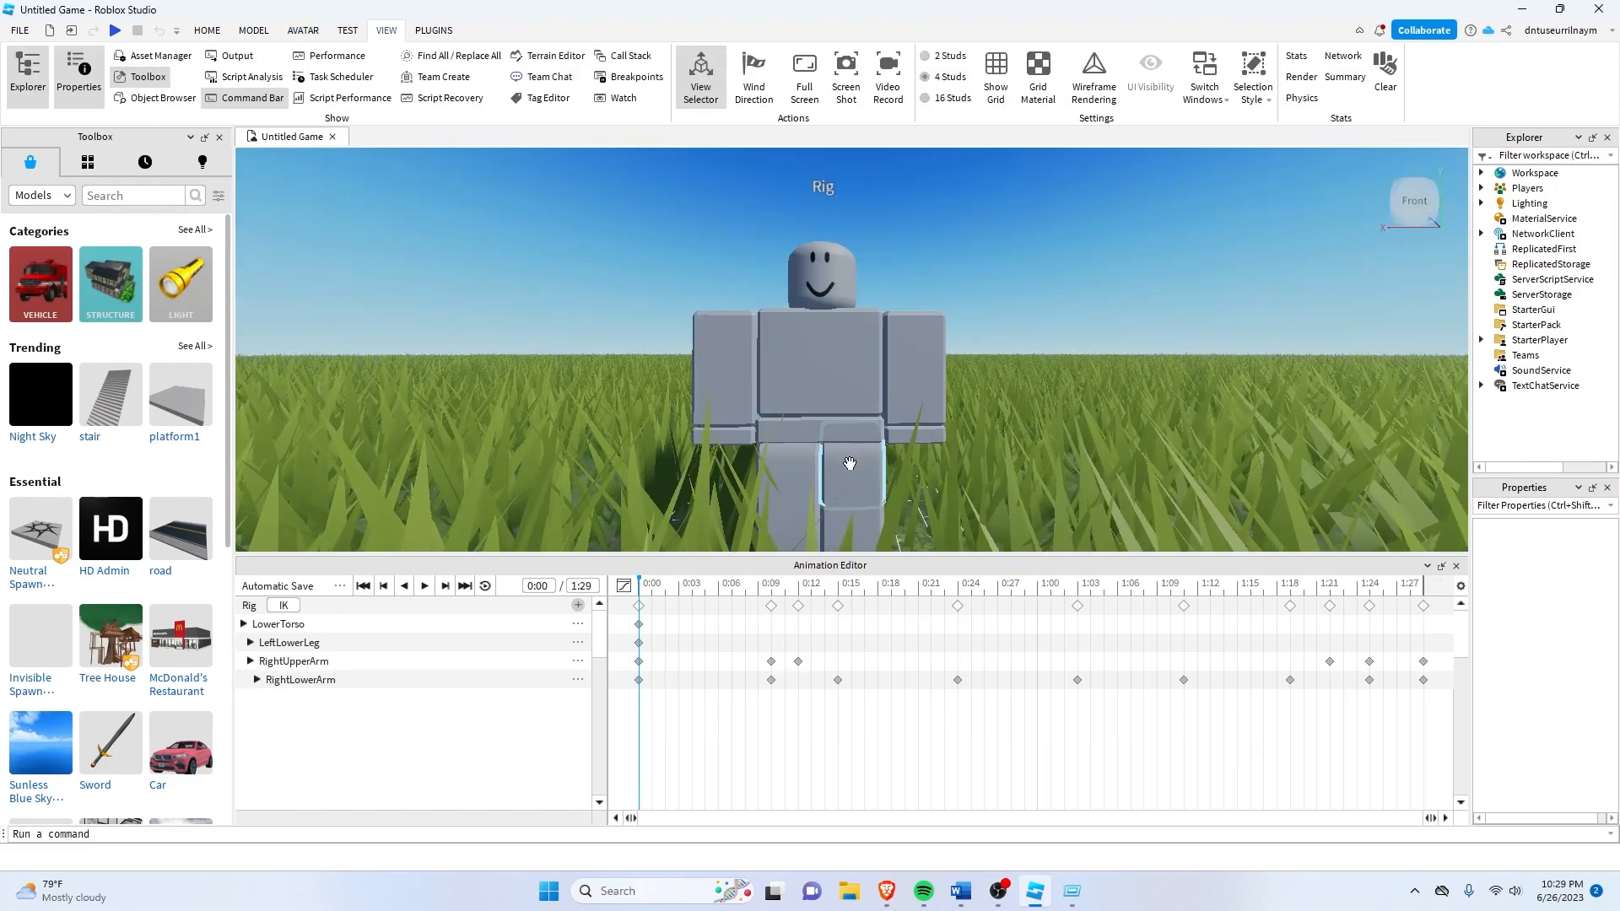
Publish the animation to Roblox titled "Waving animation" with the description "Character that waves", and copy its asset ID.
click(339, 587)
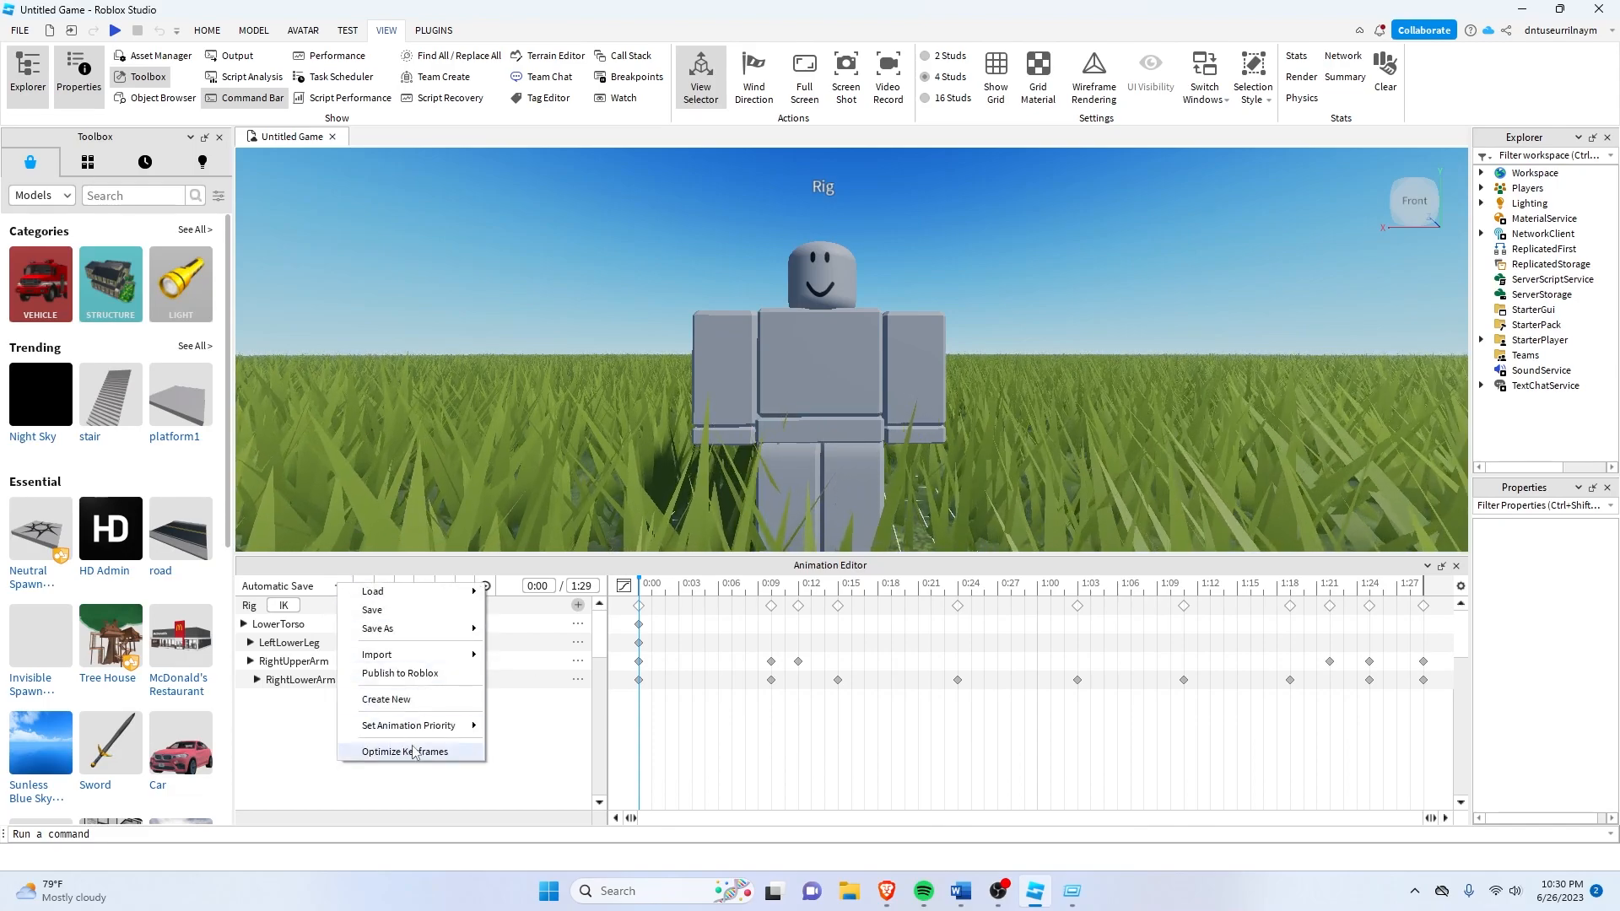
mouse_move(413, 725)
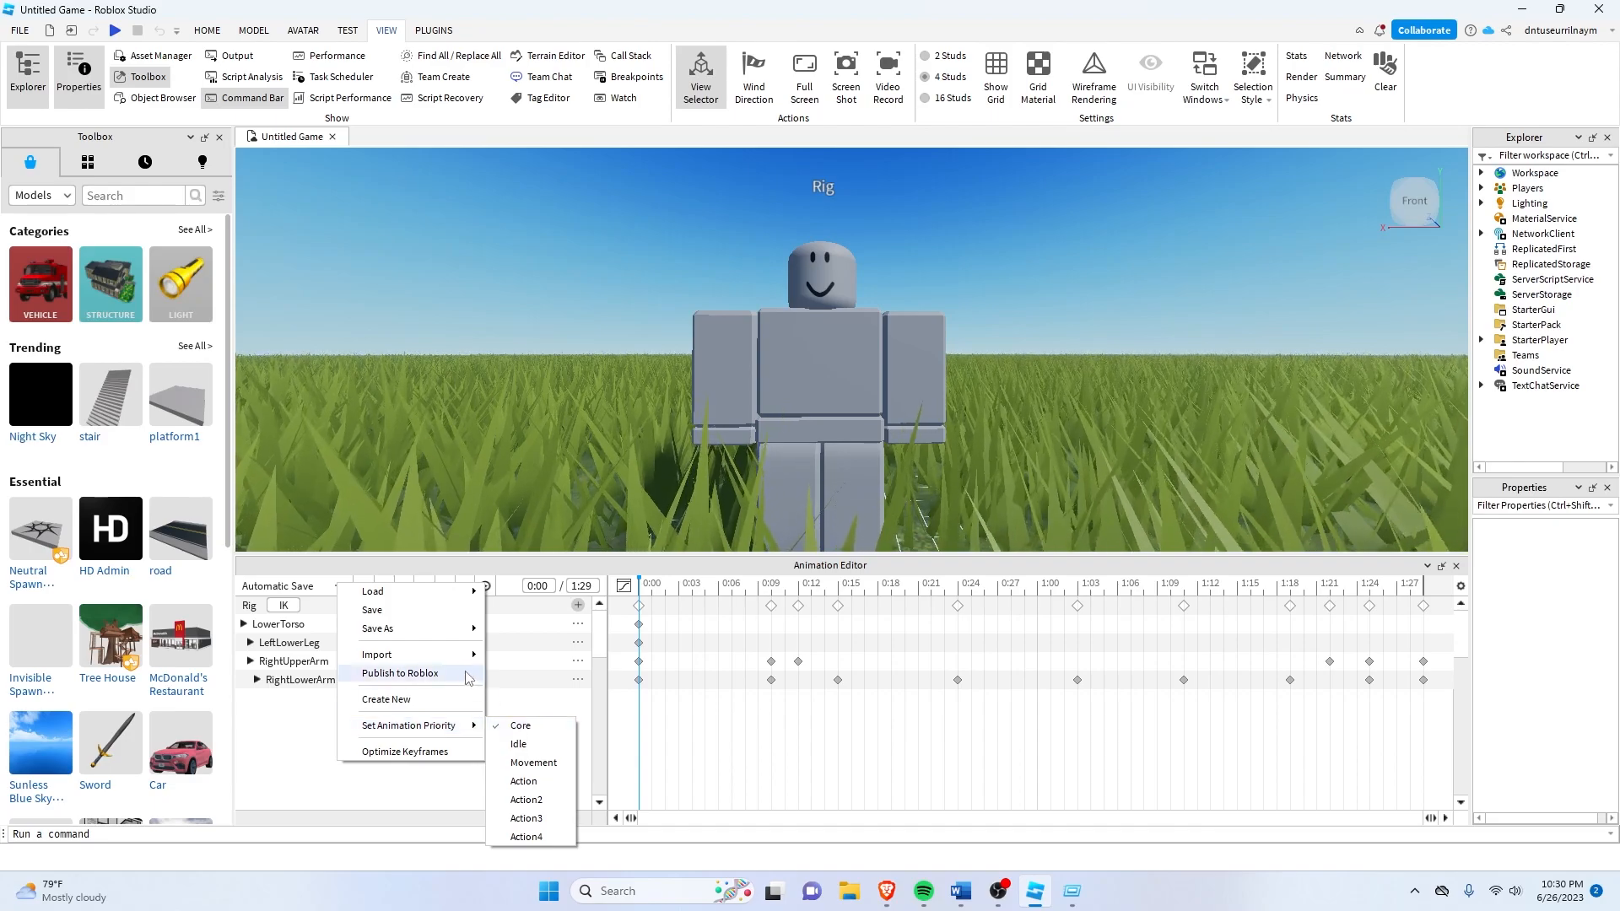
click(437, 672)
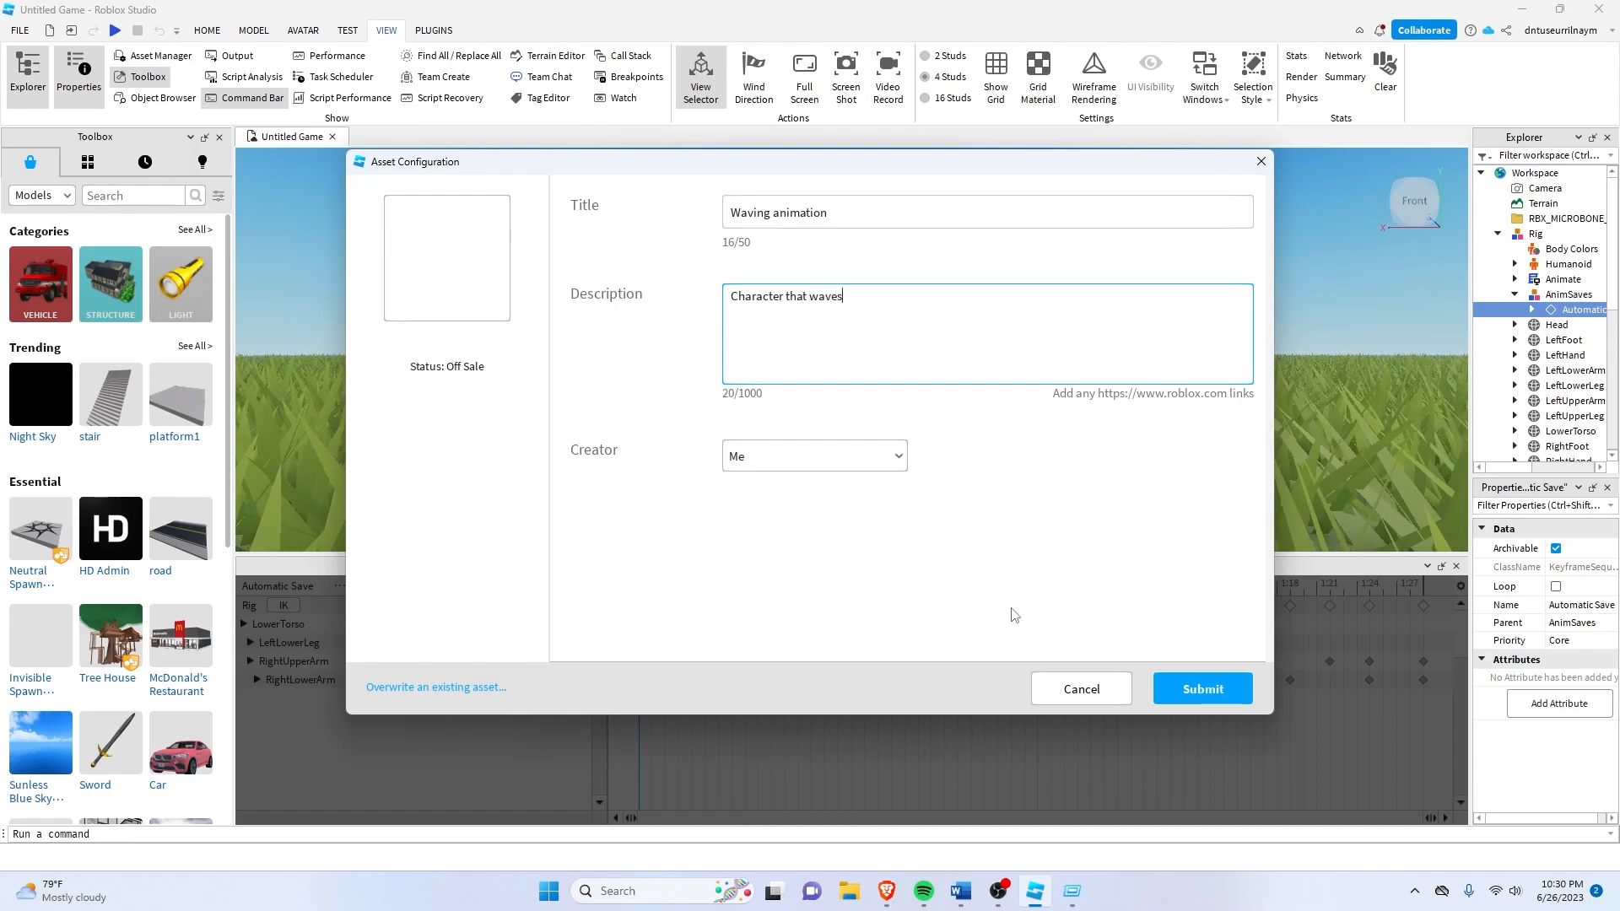
click(1177, 695)
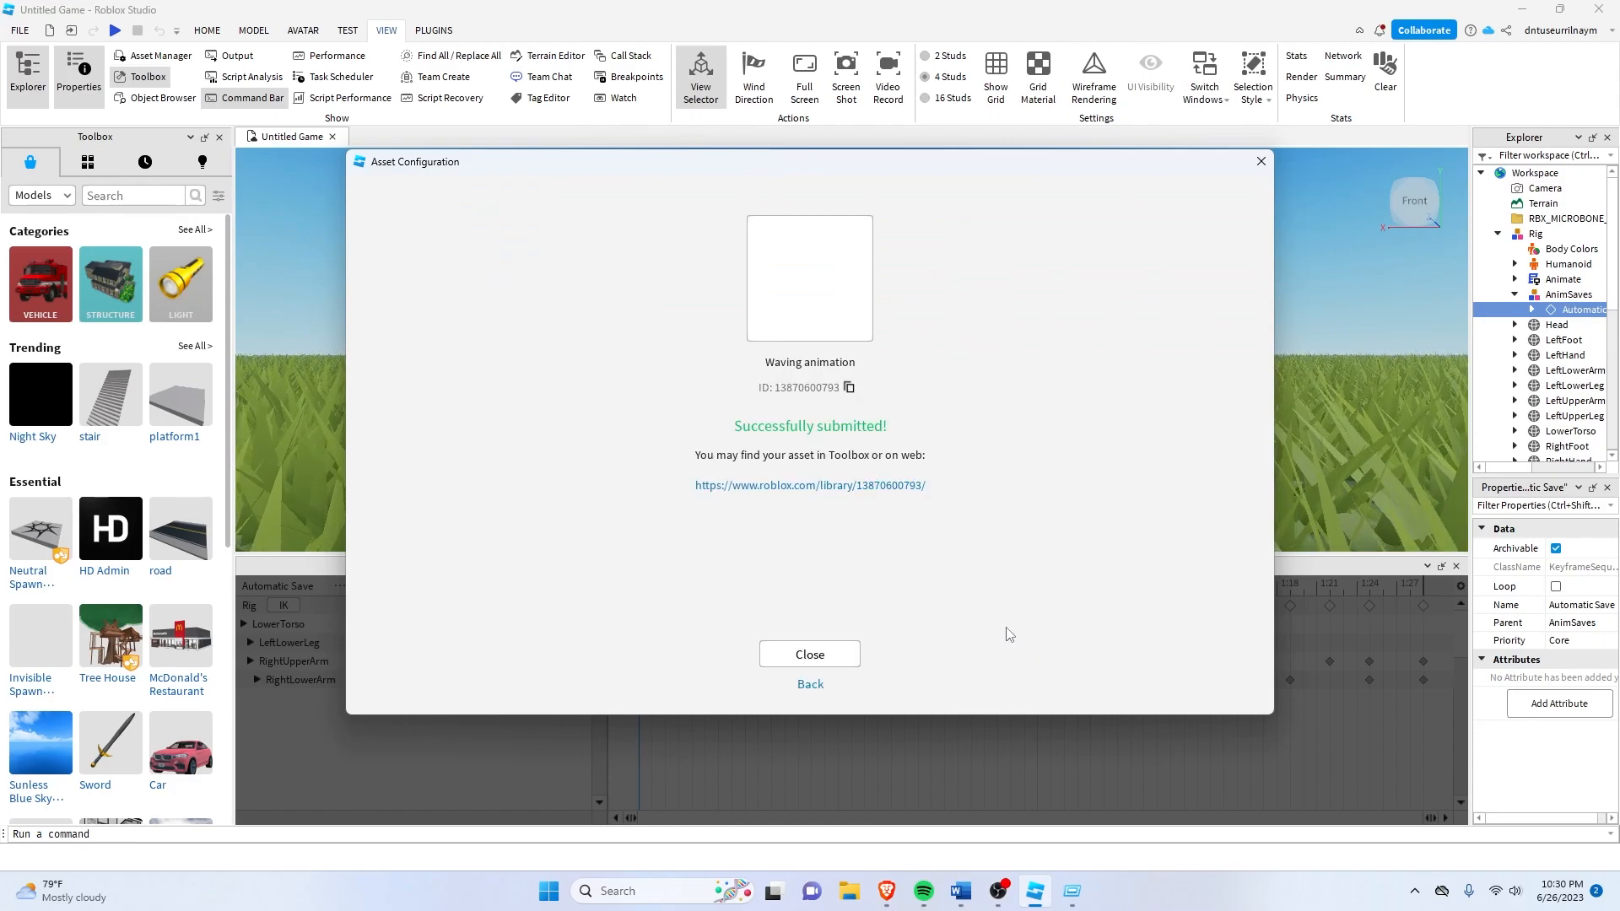
click(849, 388)
click(810, 653)
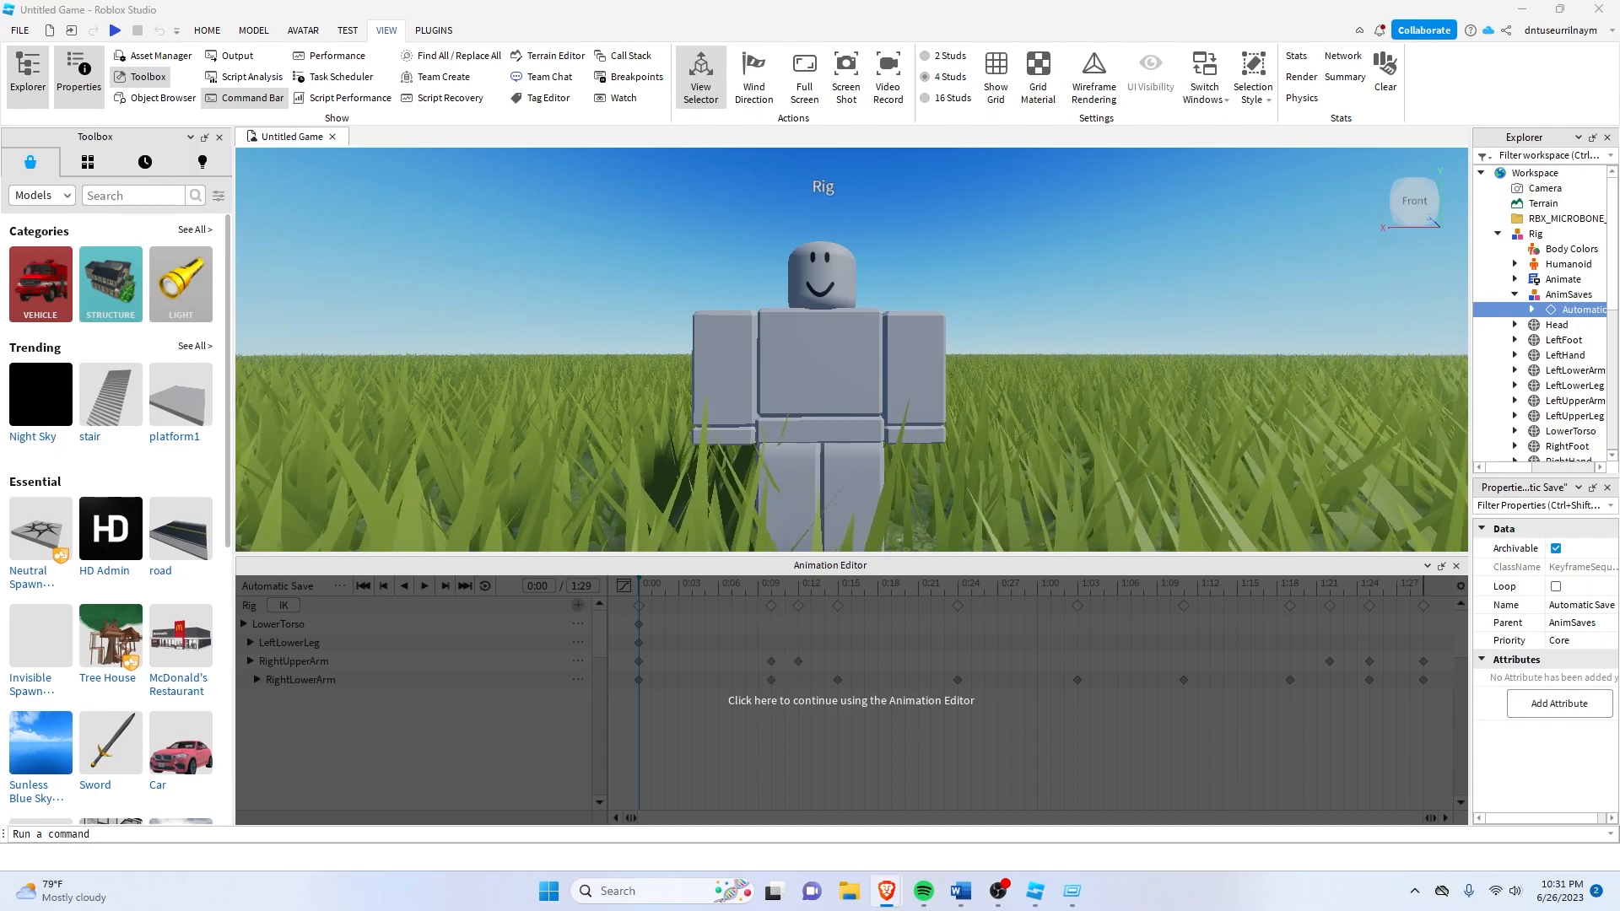
Select the whole rig in the 3D view.
click(1092, 509)
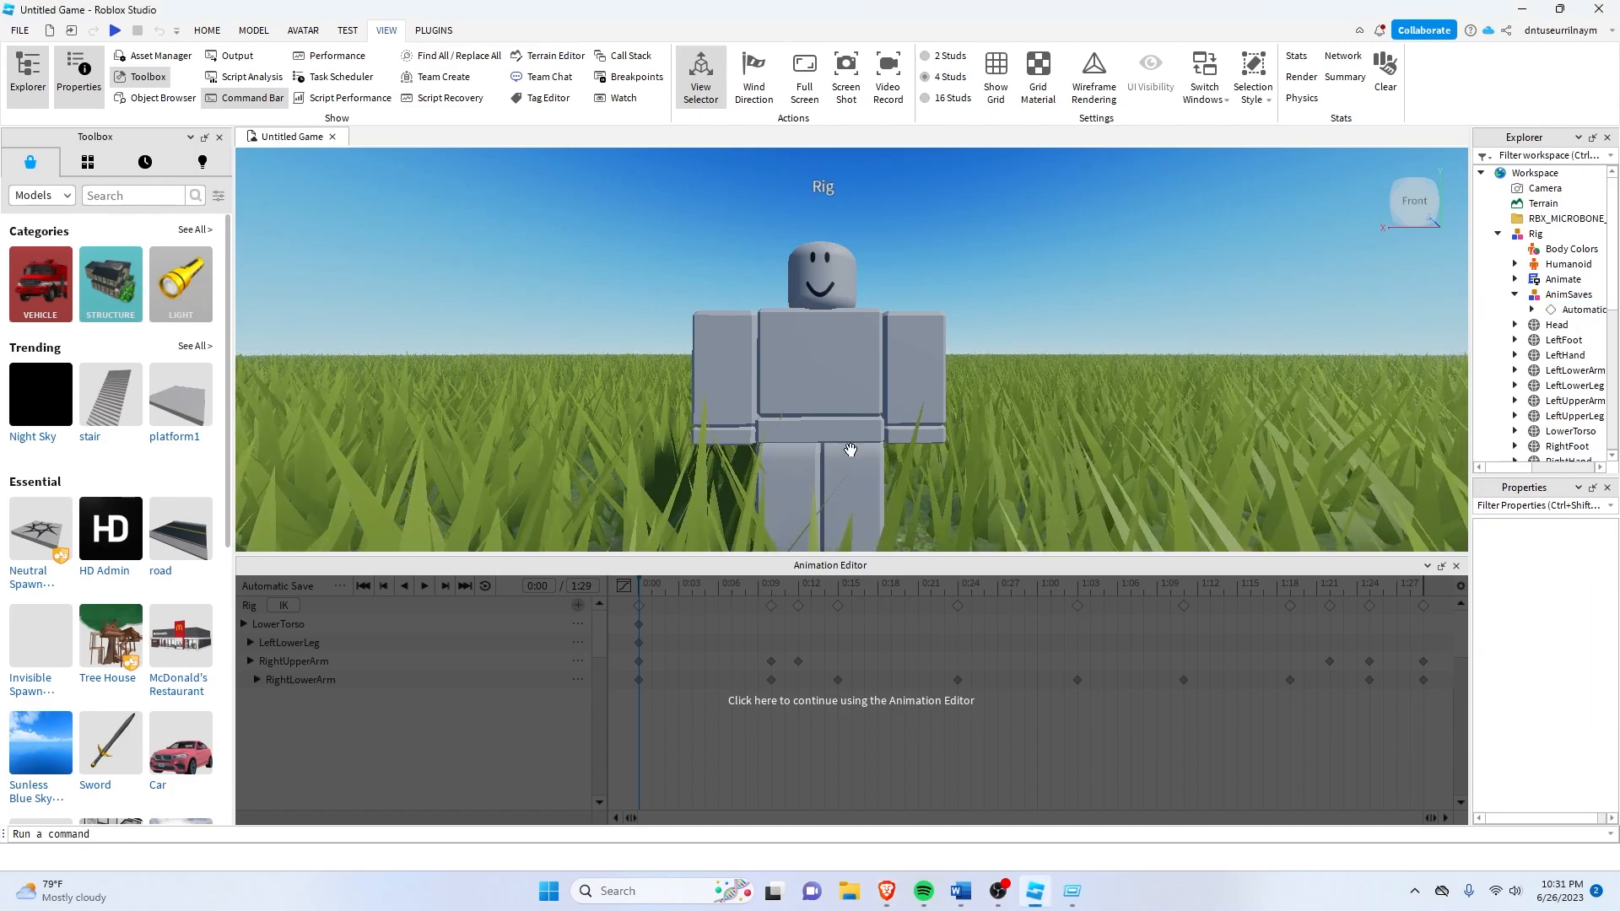
click(812, 399)
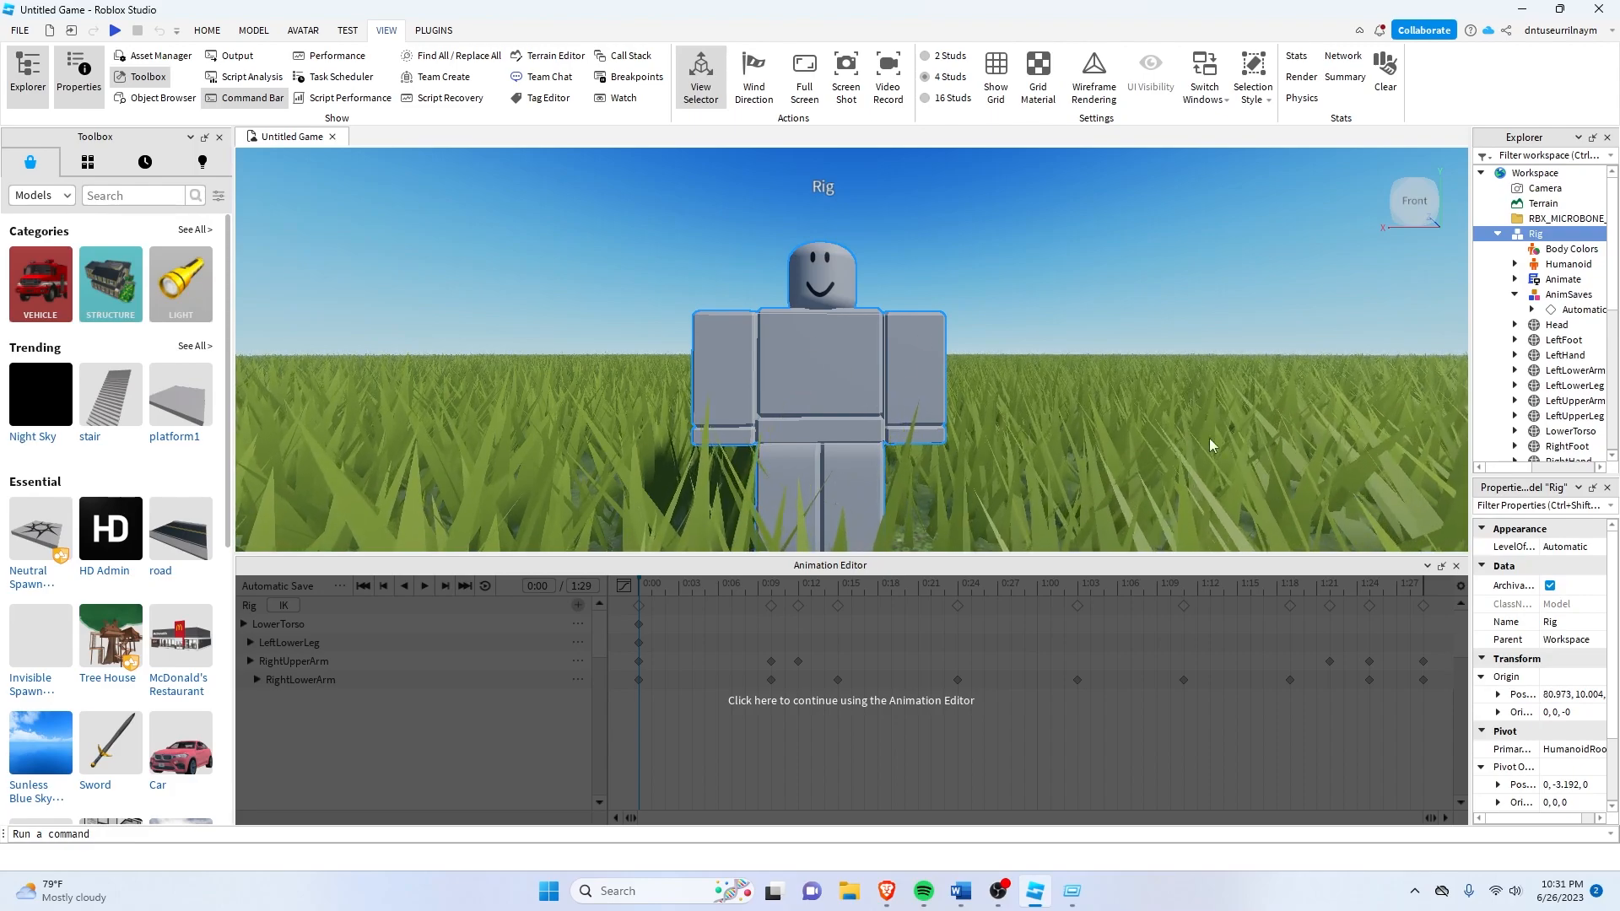
Widen the Explorer so full object names show, and insert a Script into the Rig model.
key(alt+Tab)
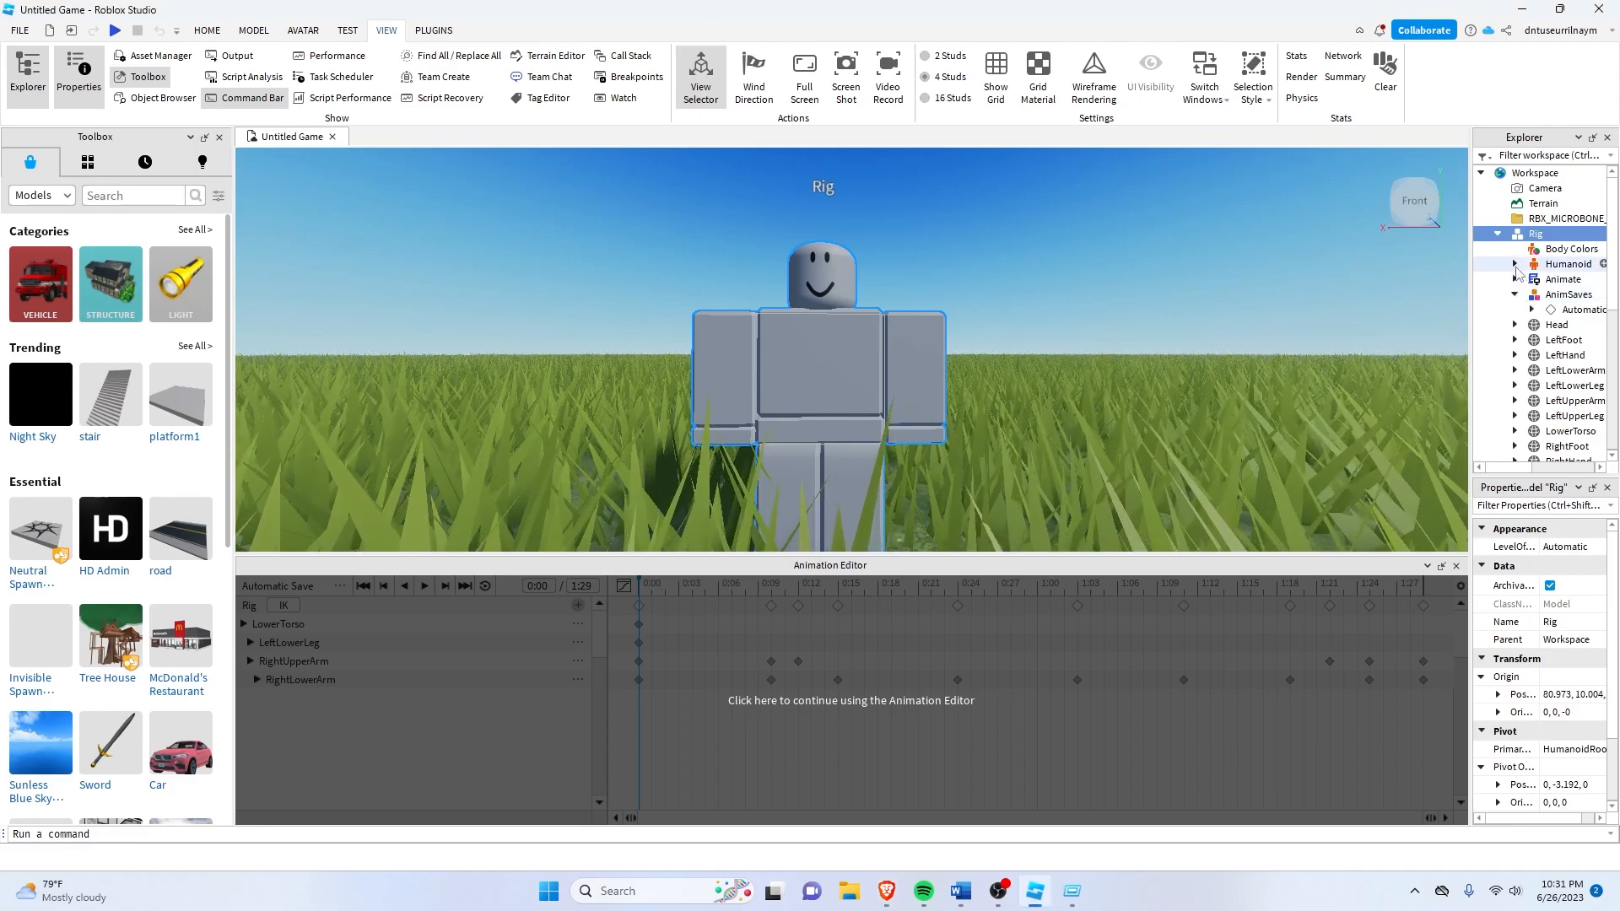
drag(1470, 311, 1347, 314)
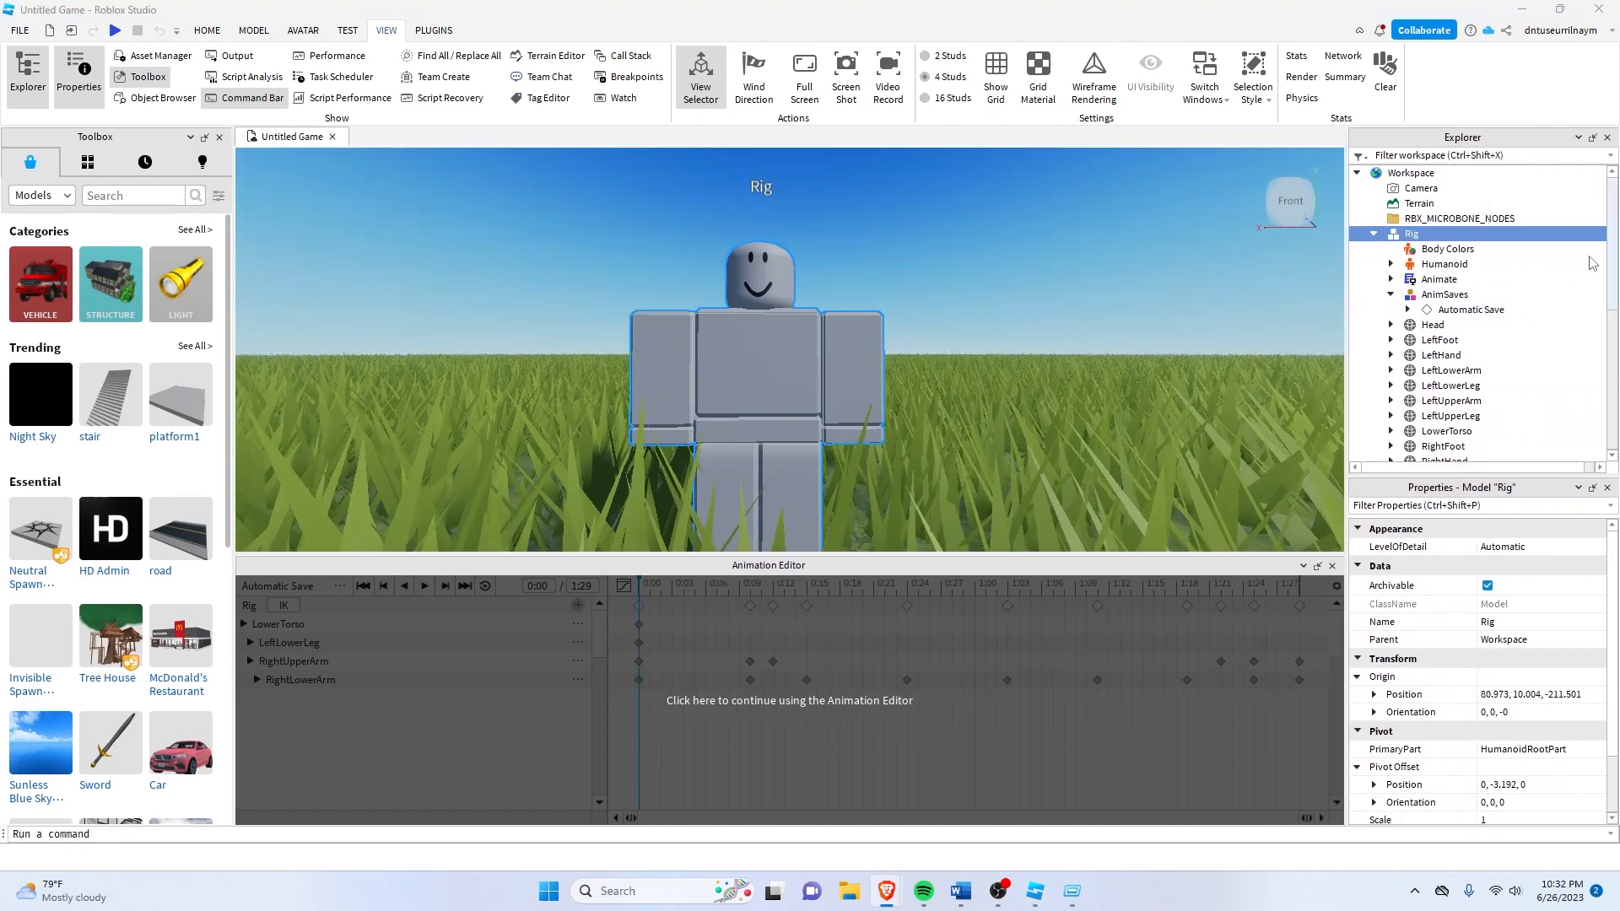
click(1245, 307)
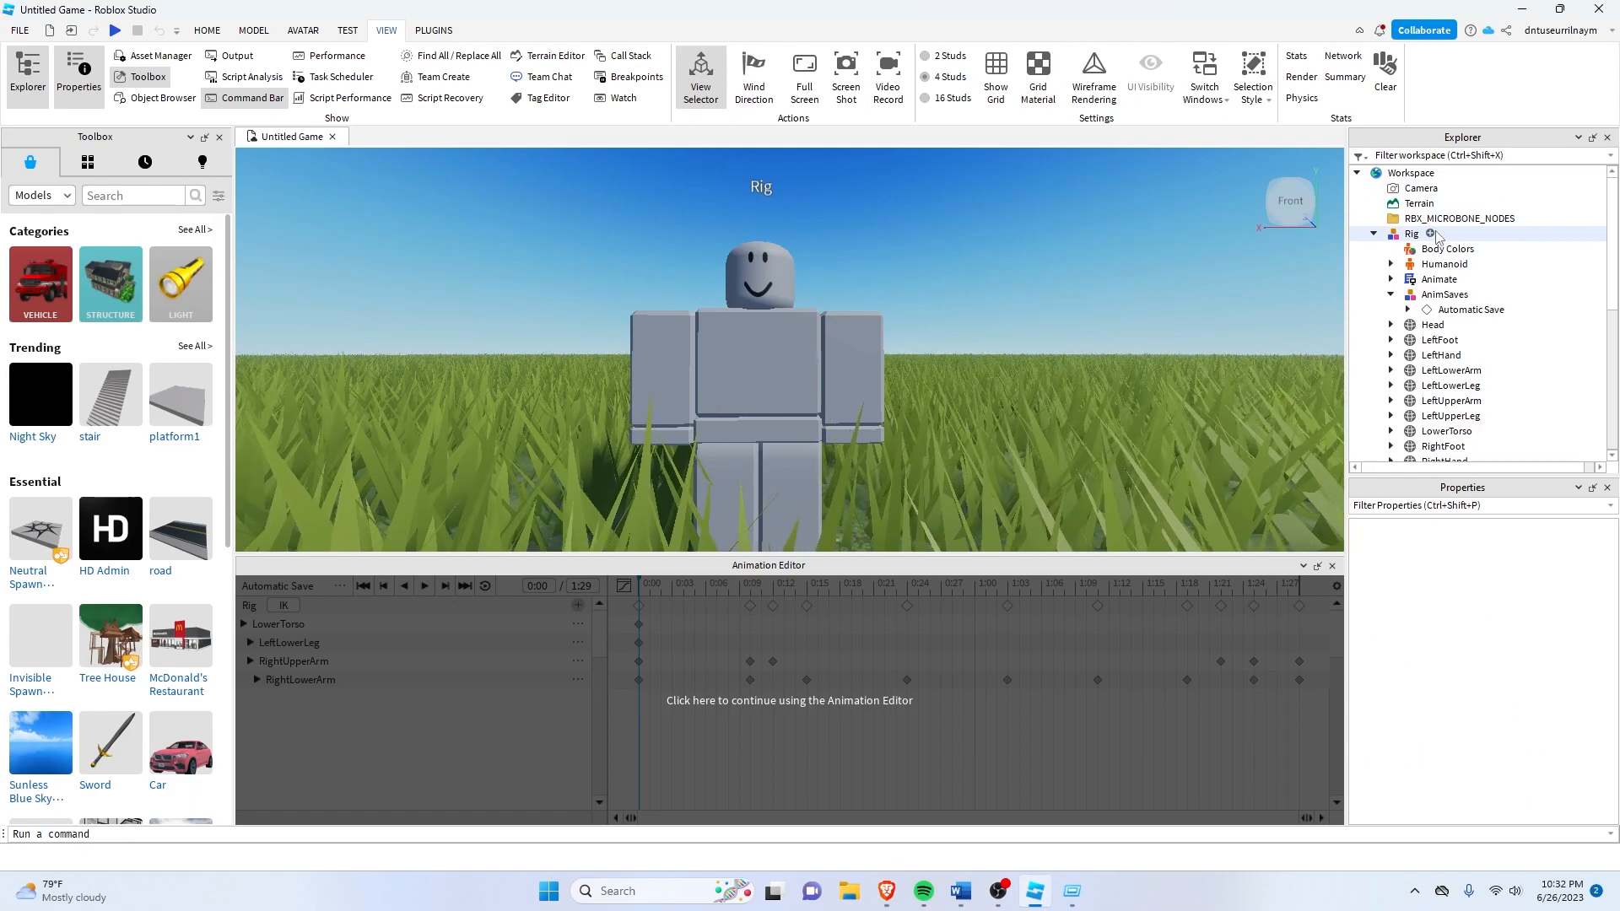
click(1431, 235)
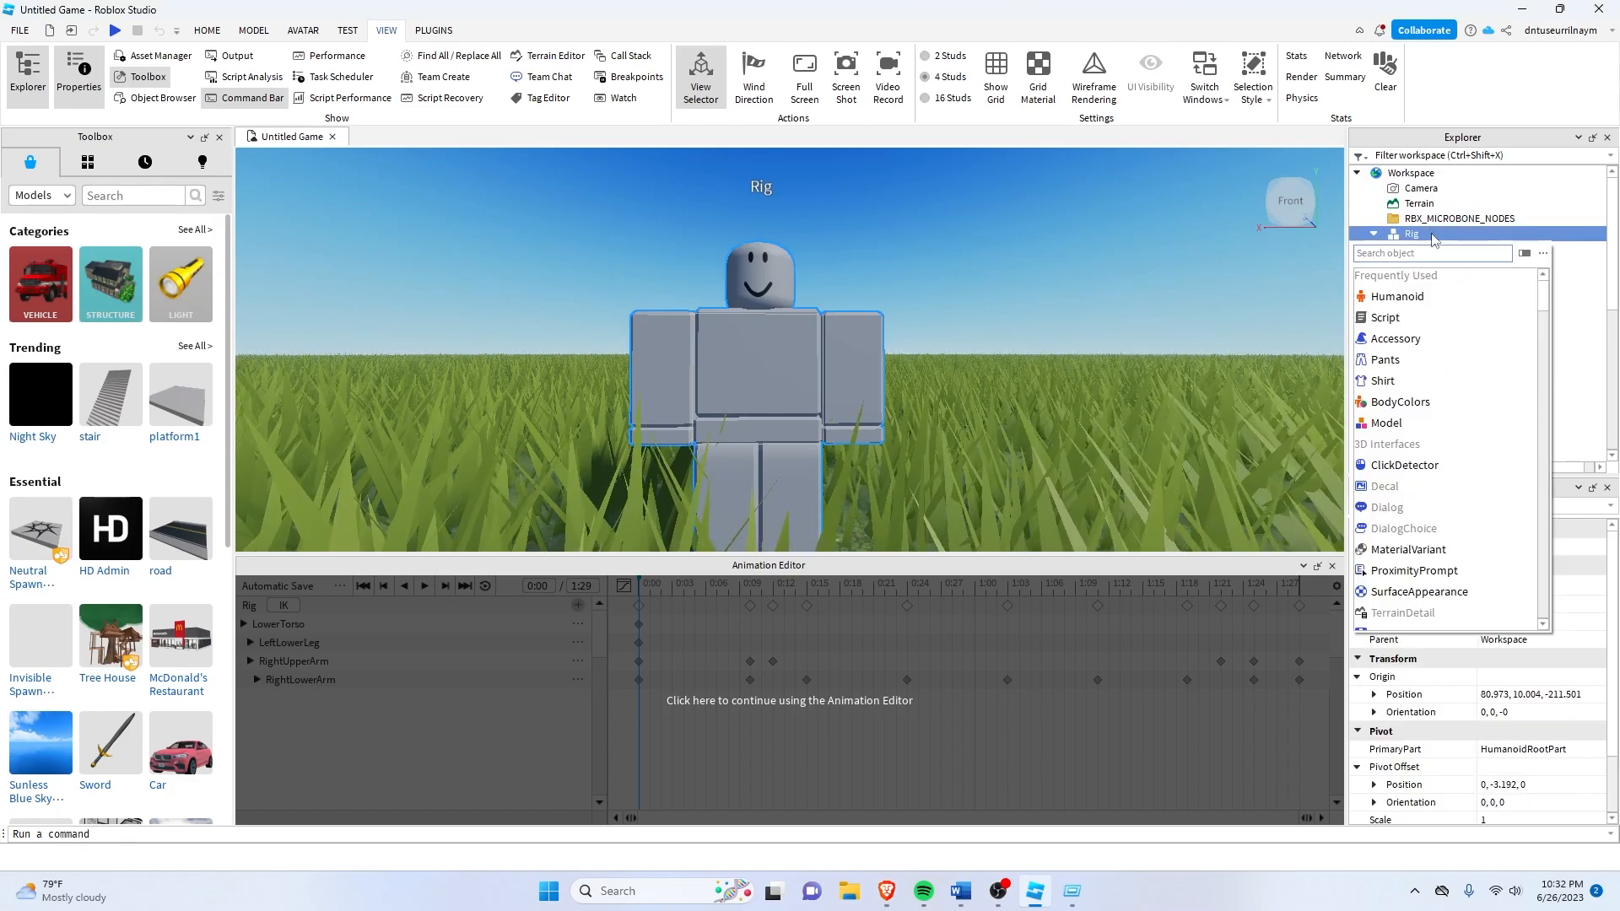
click(1385, 318)
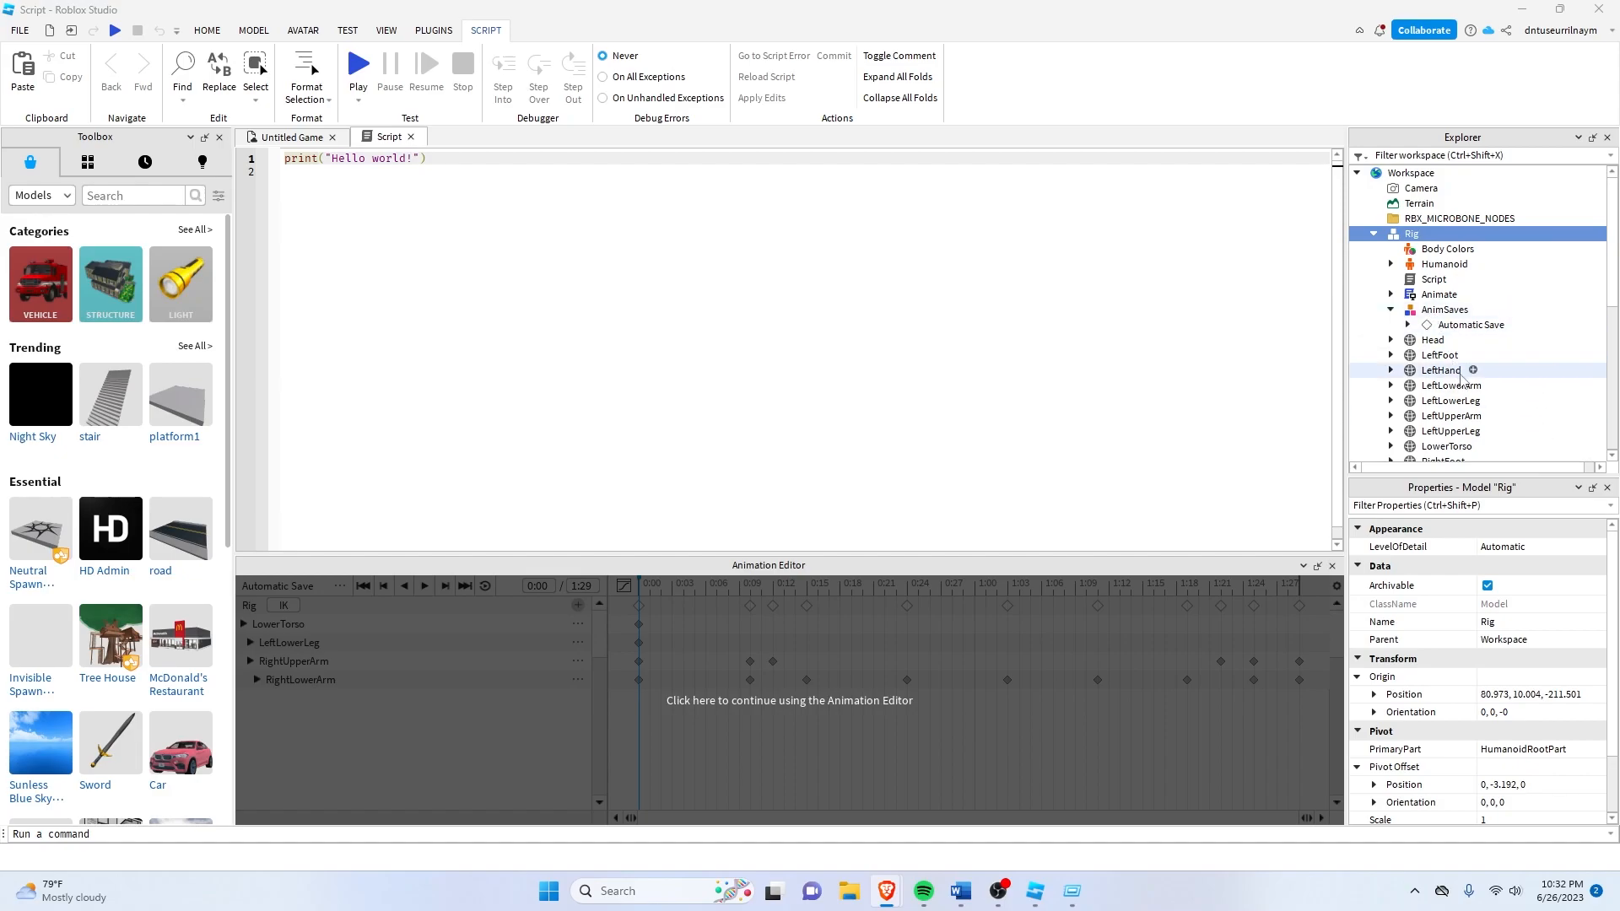
Add an Animation object inside the Rig's new Script.
click(1445, 281)
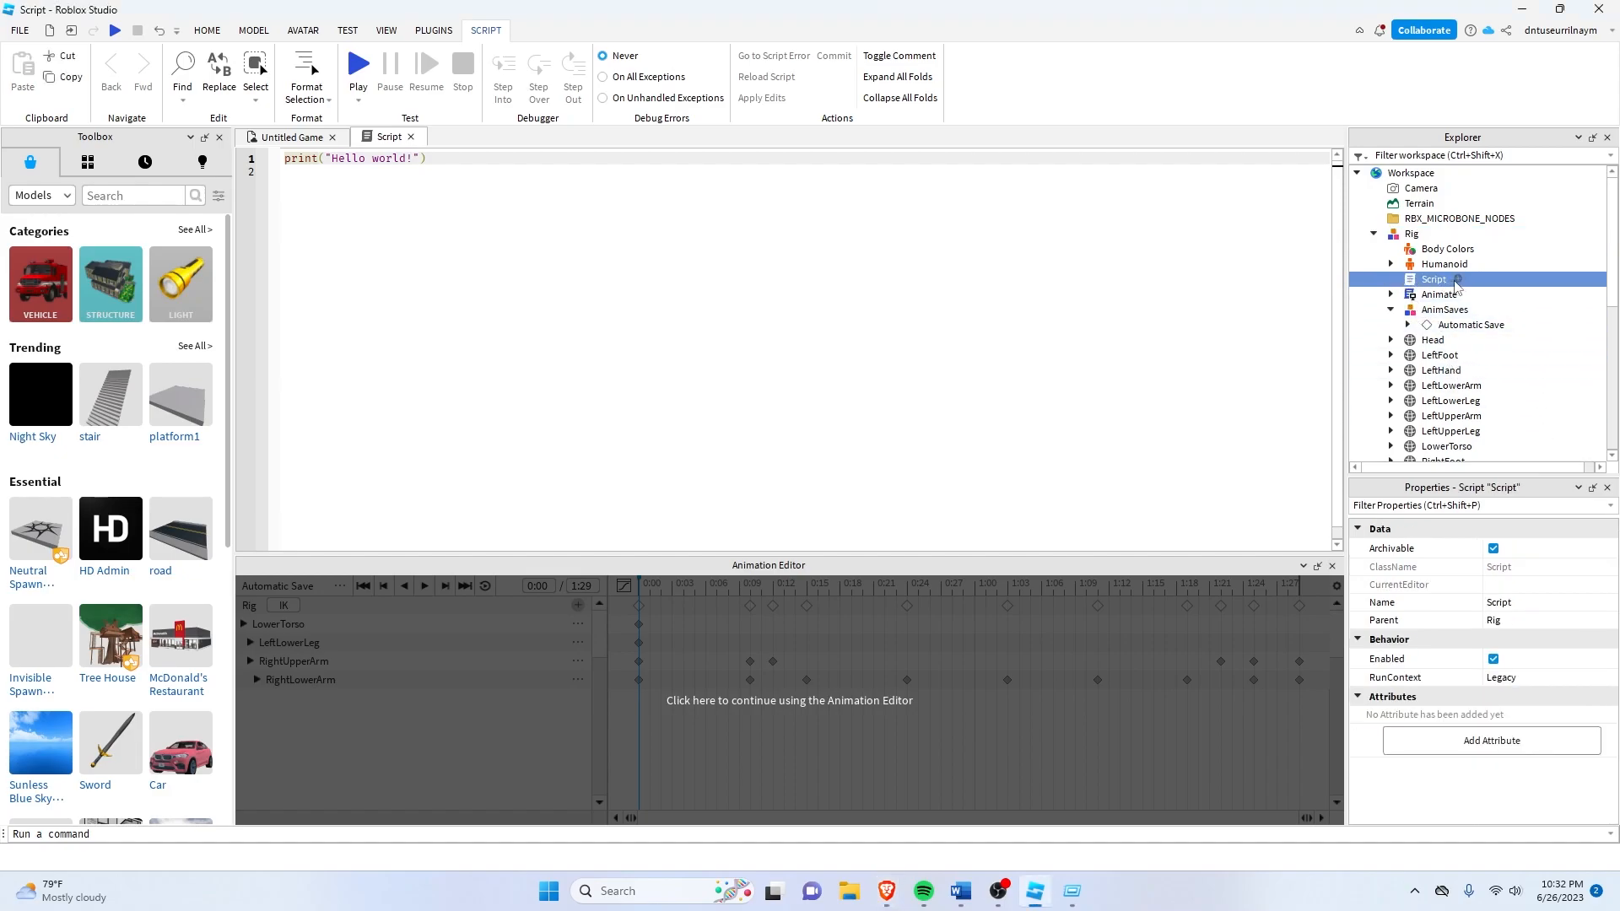
click(1457, 279)
click(1414, 342)
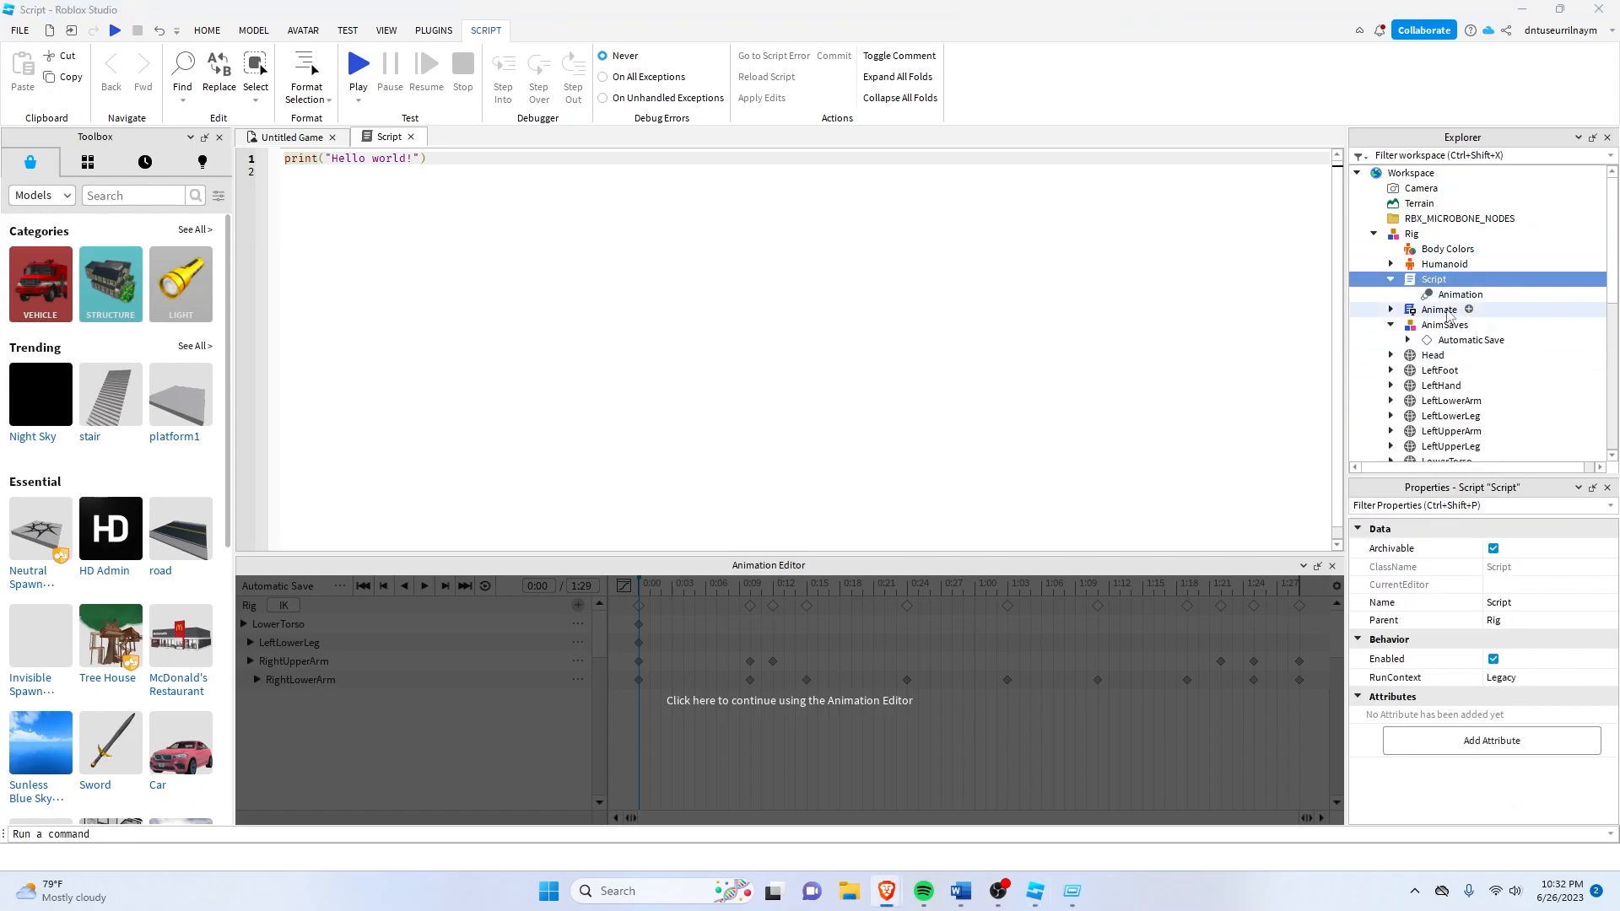
click(1451, 295)
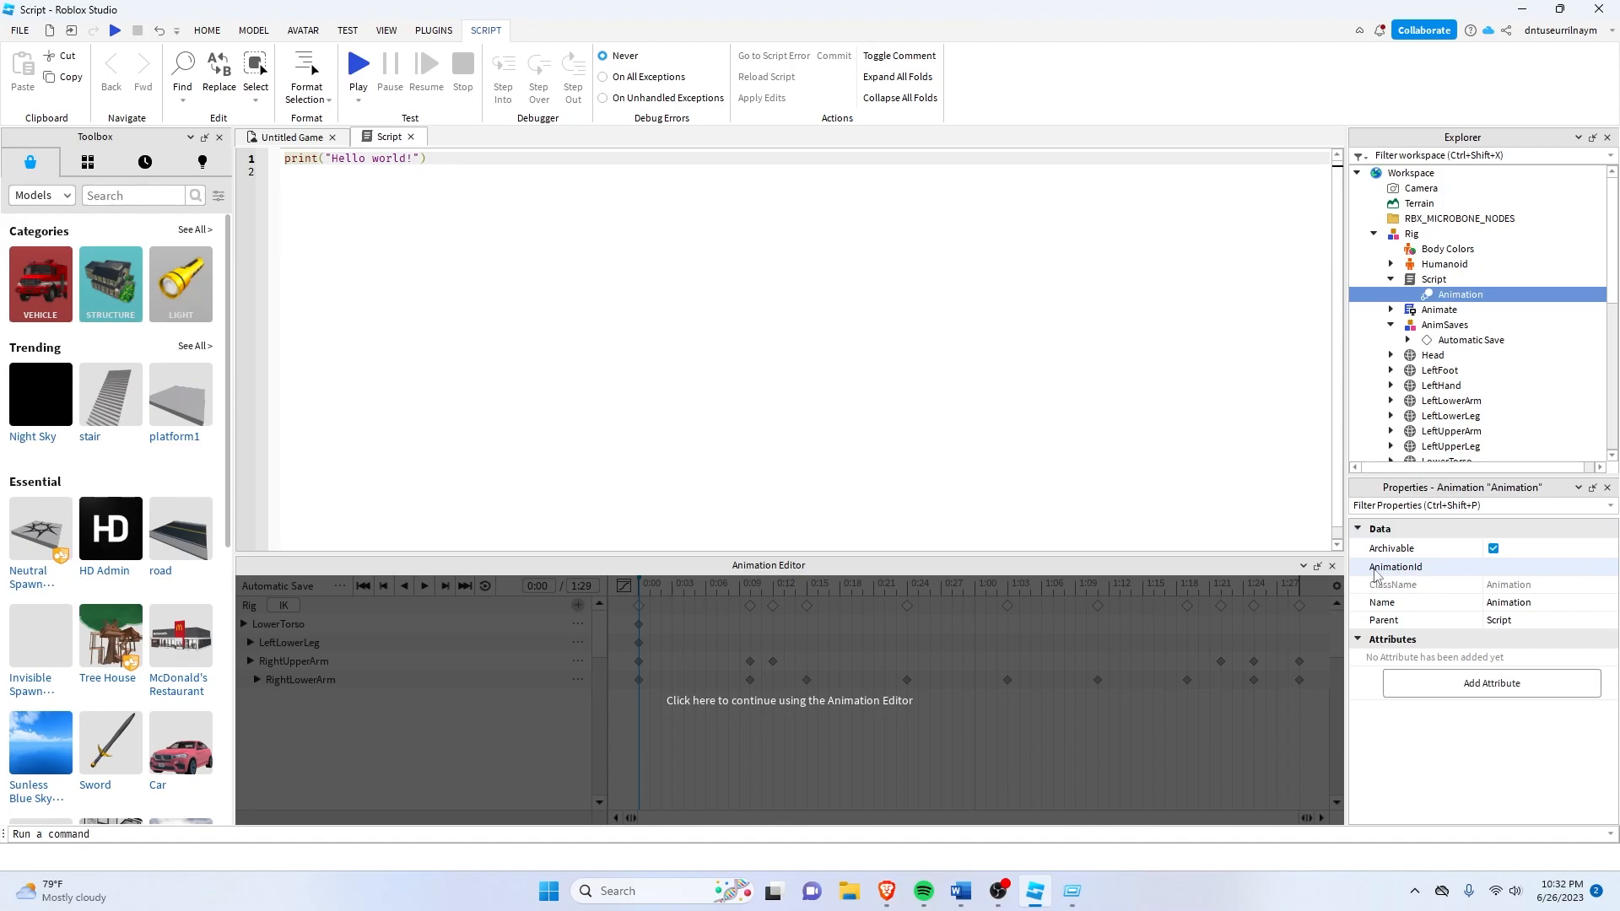
click(1506, 568)
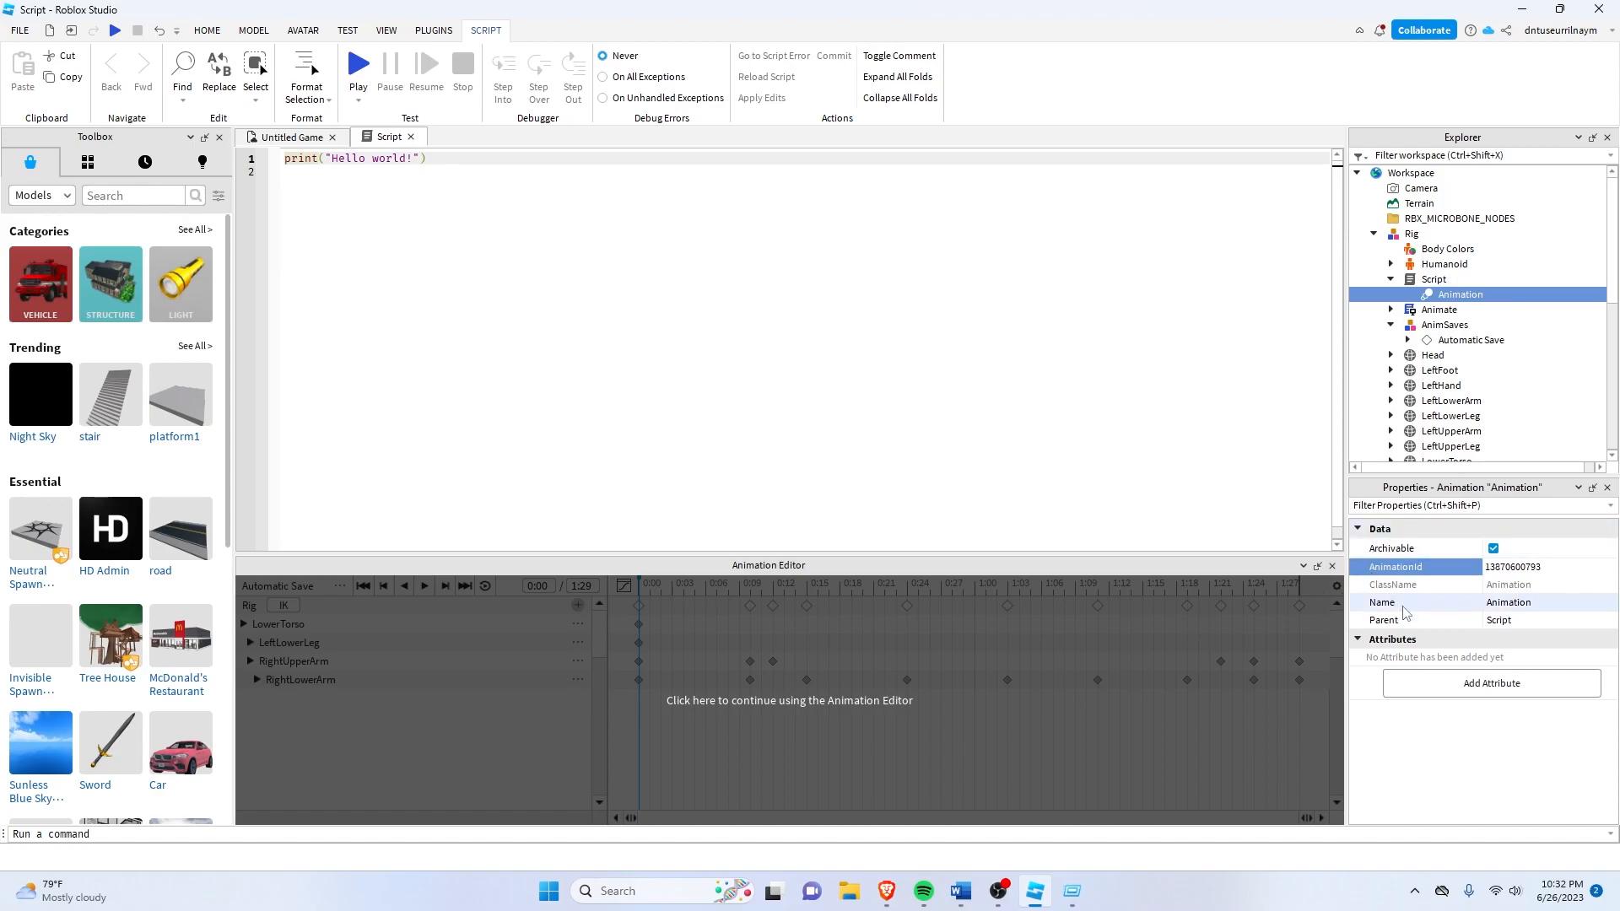
key(alt+Tab)
key(ctrl+v)
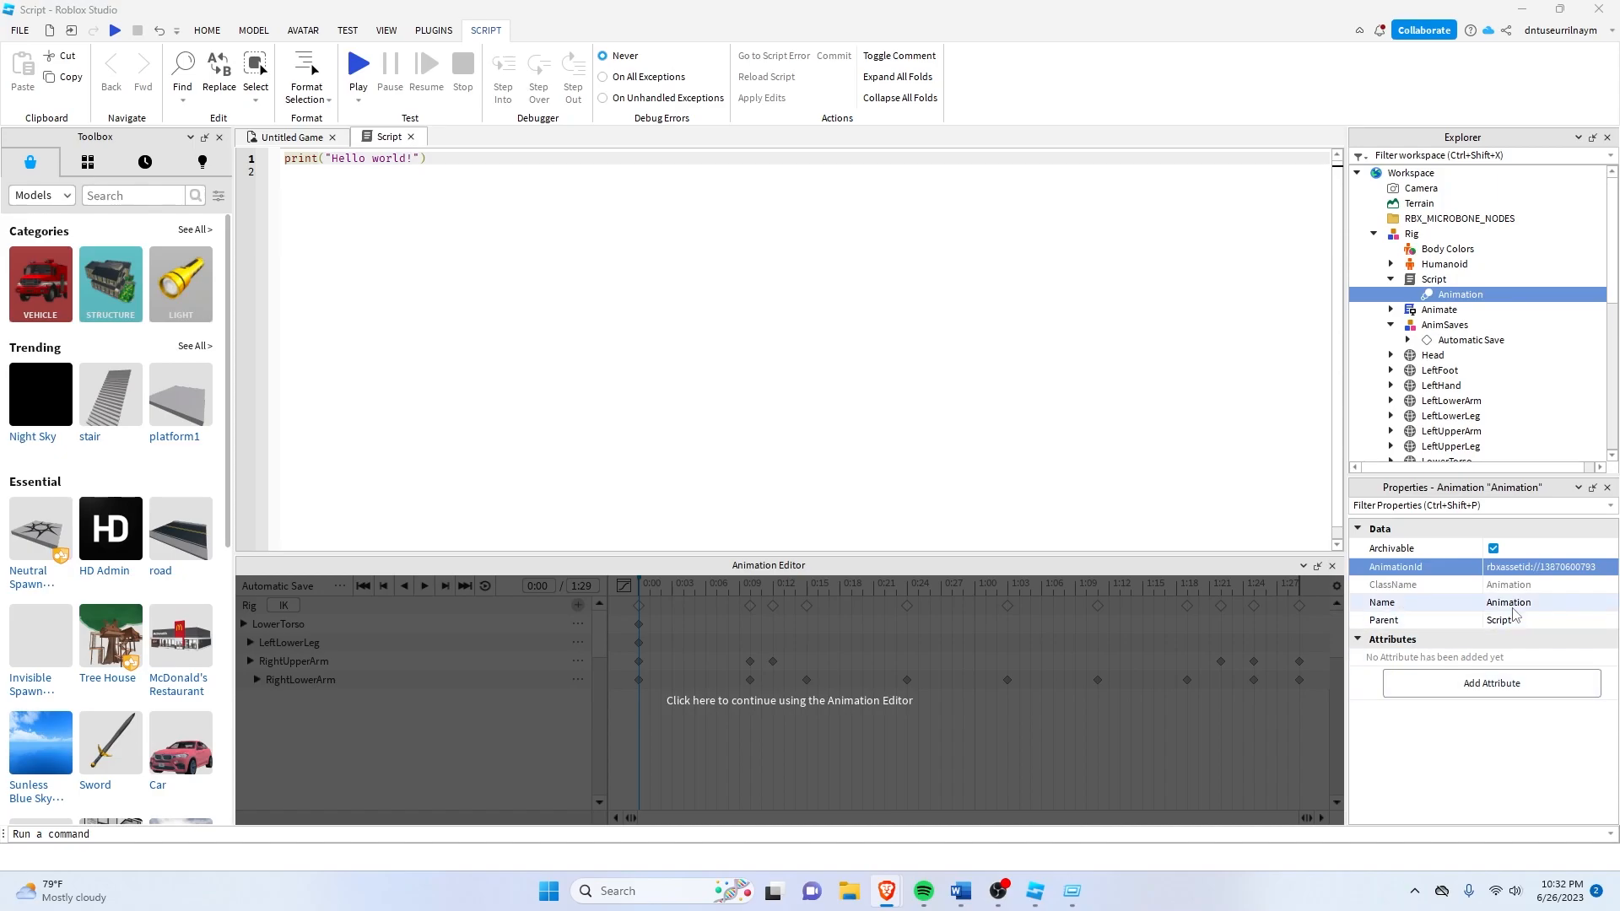
Clear the script's default code and write its first line as "local anim = script.Animation".
click(284, 172)
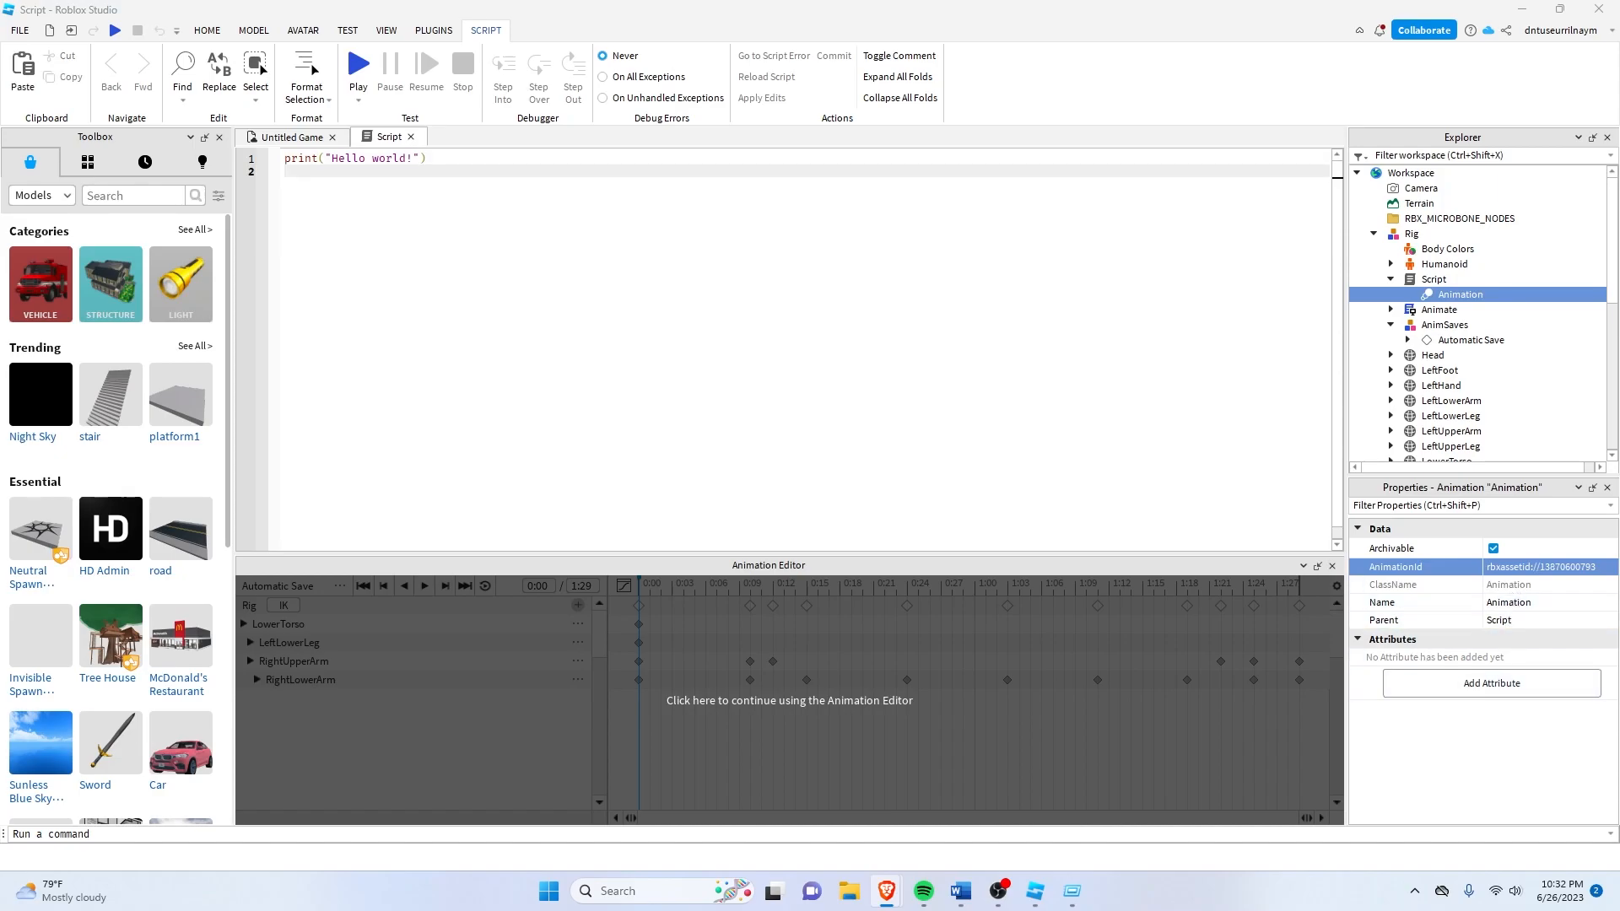
click(475, 171)
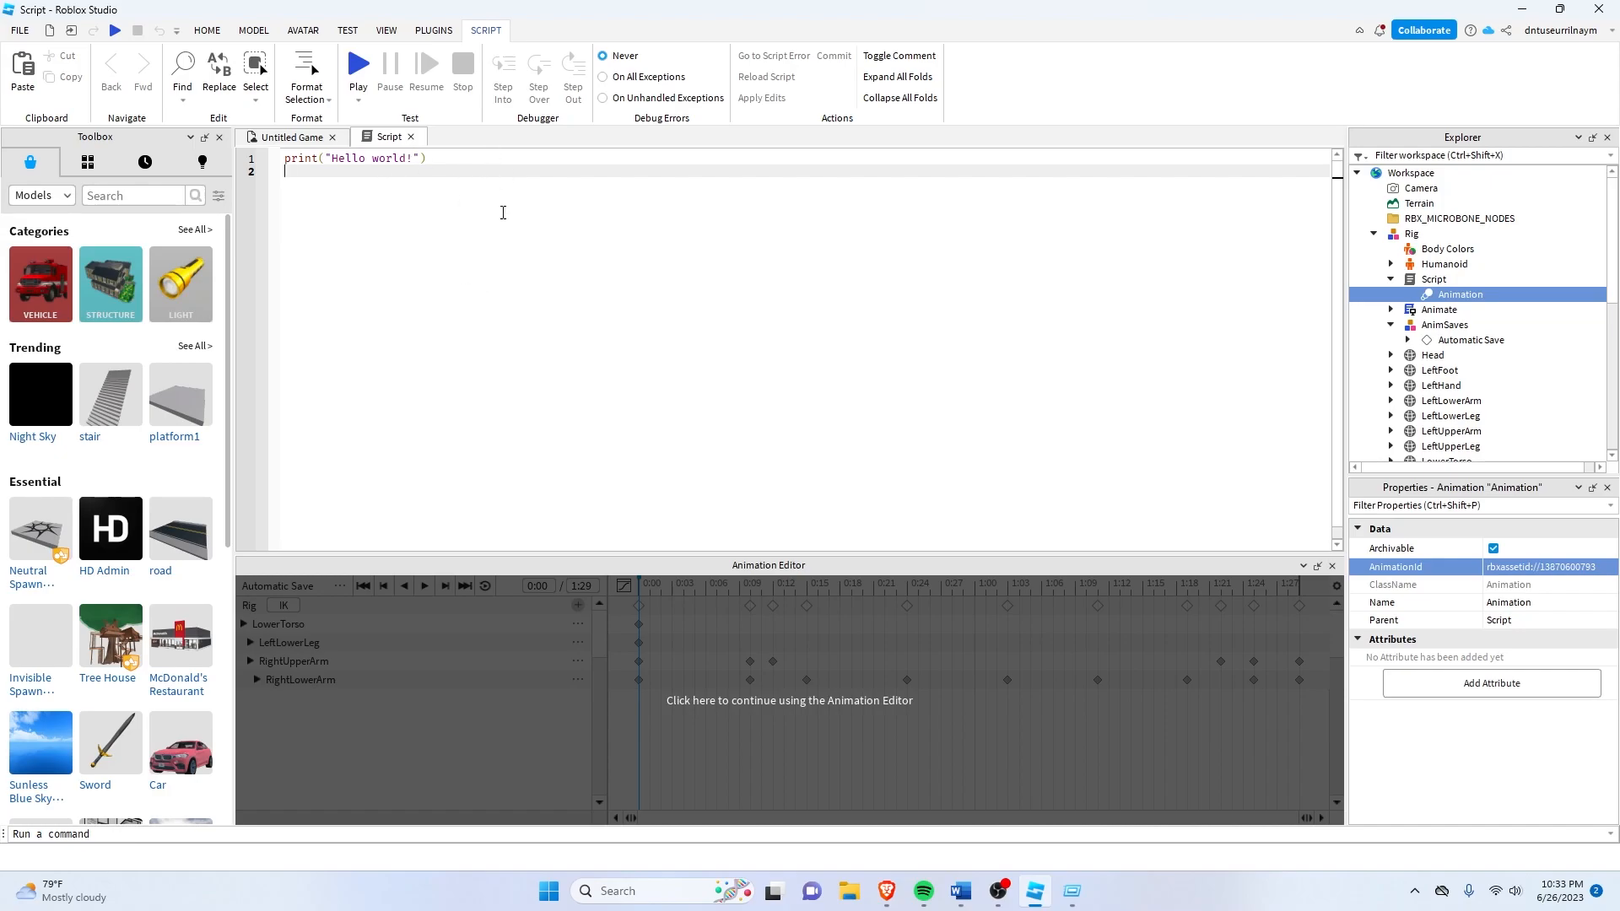
key(ctrl+a)
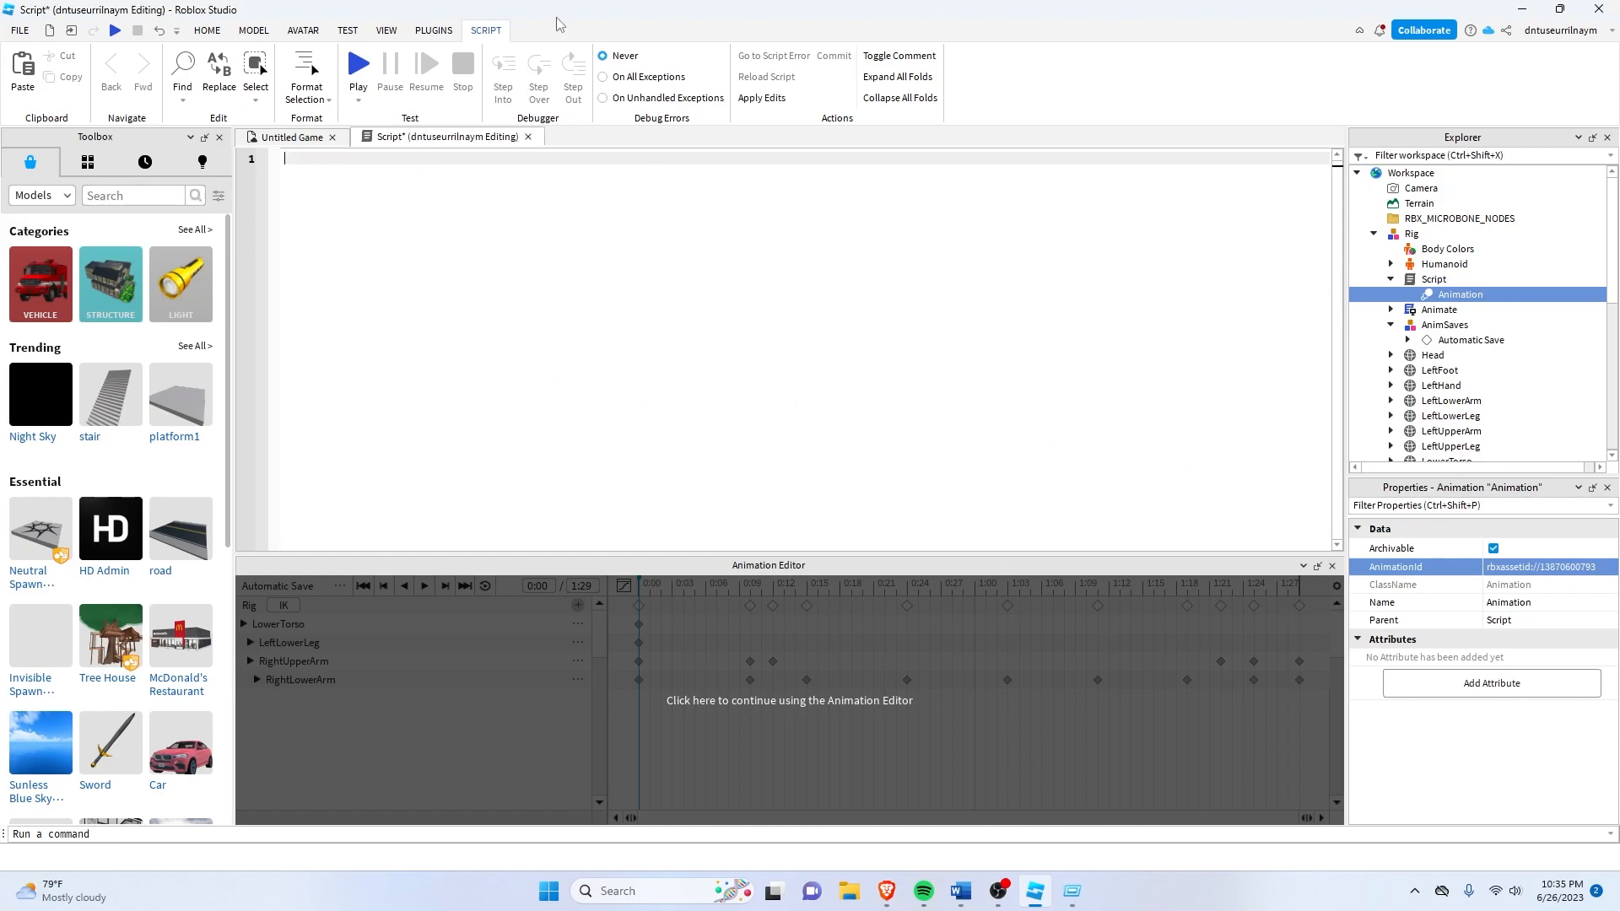
text(loca)
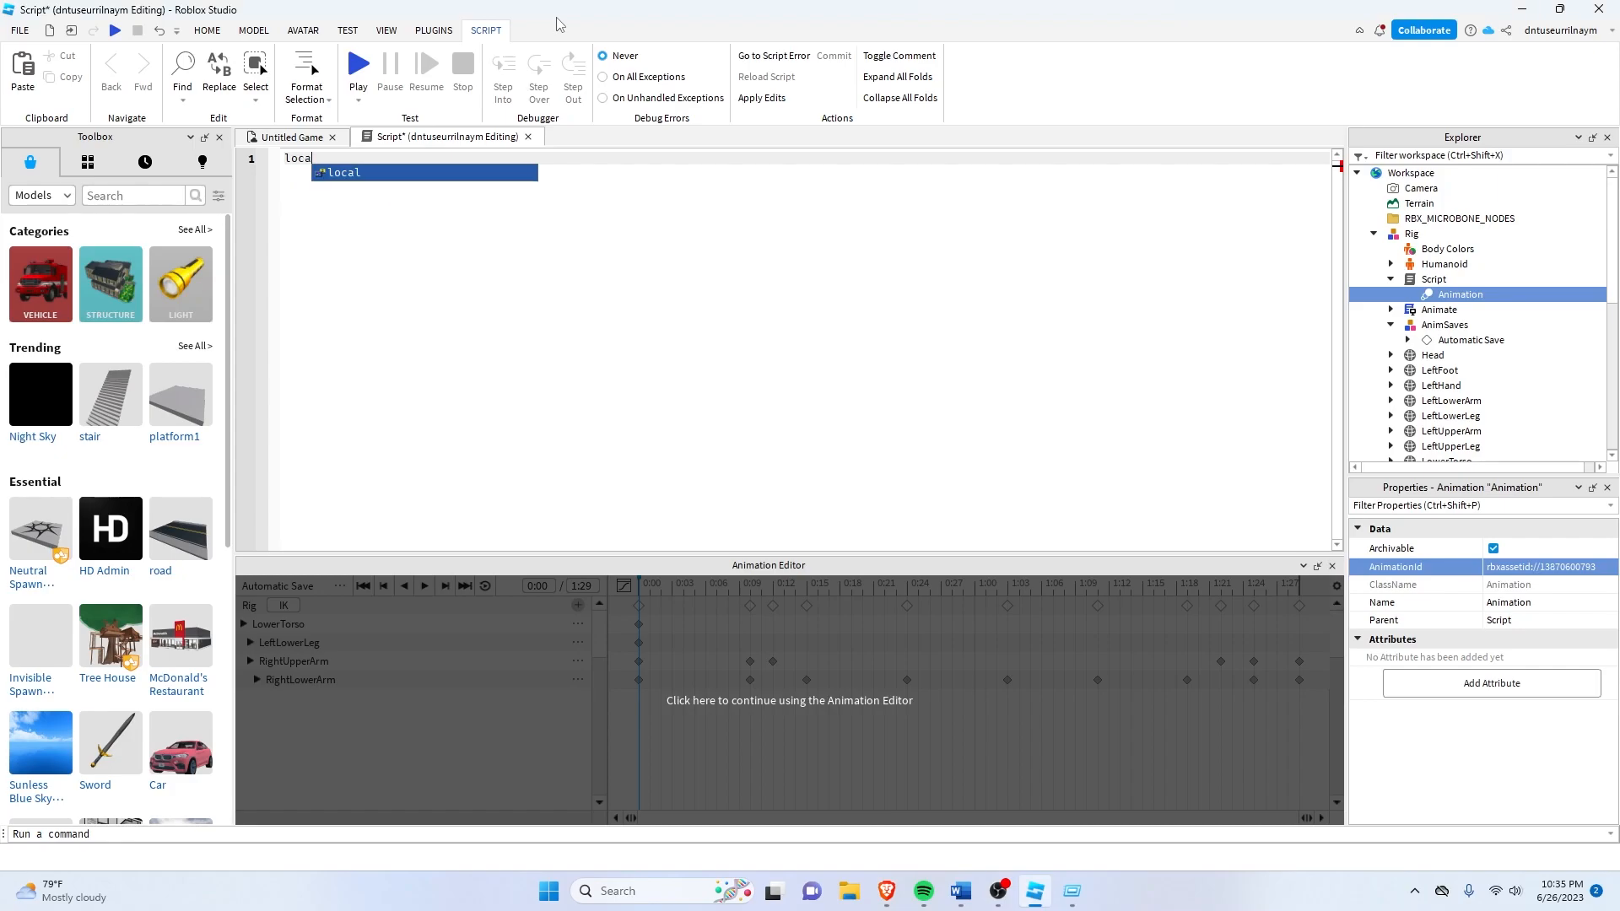
text(l anim )
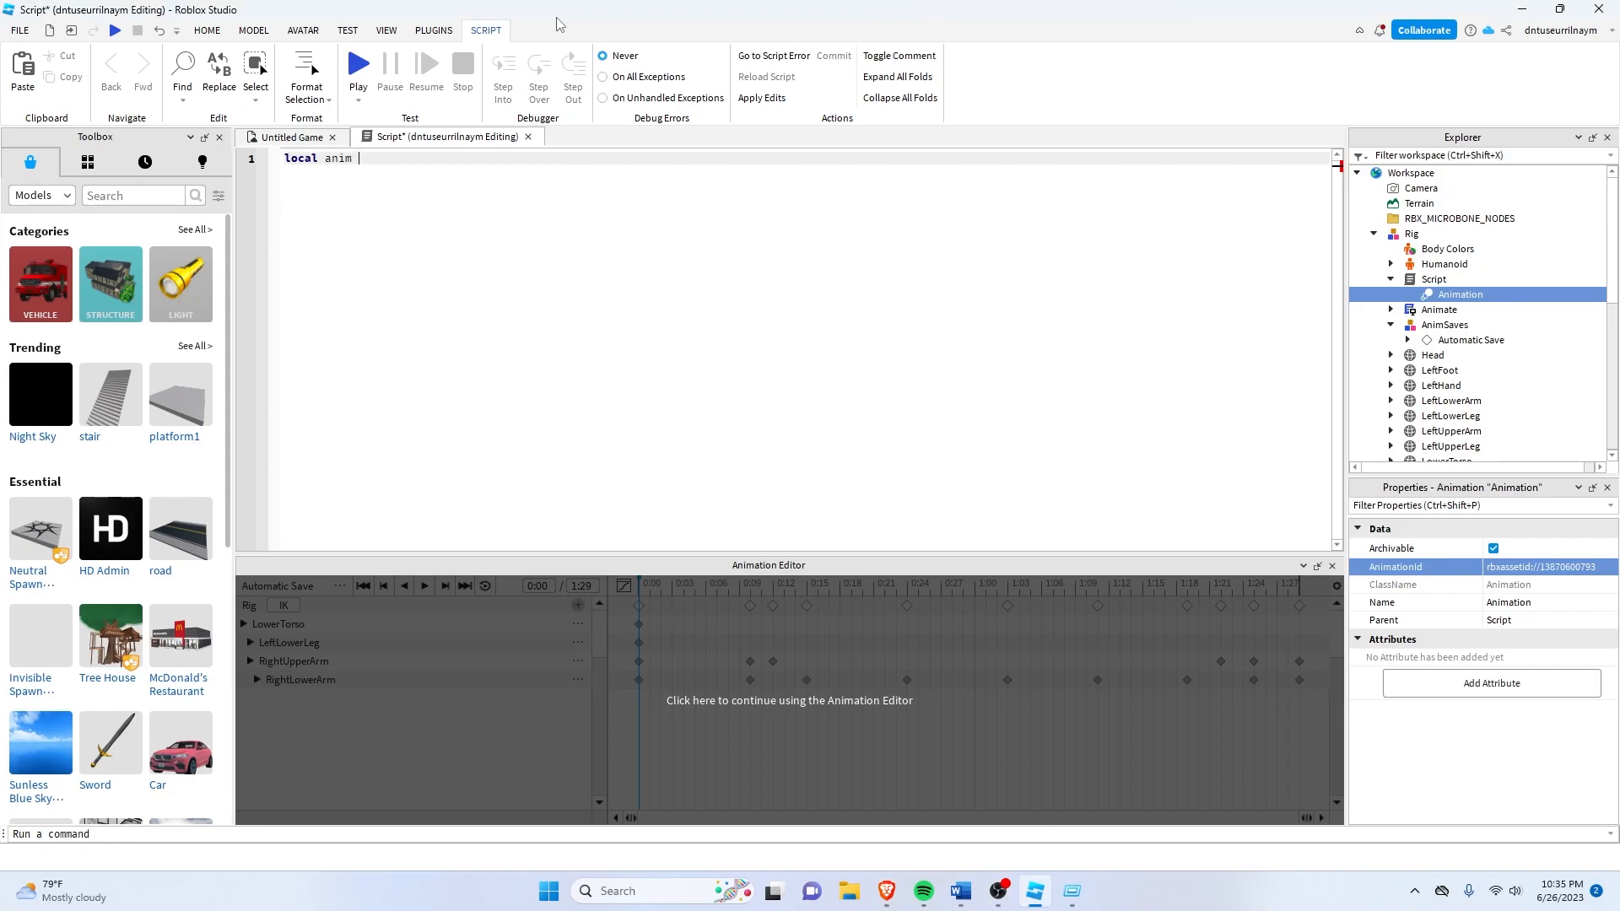
text(= script.Animat)
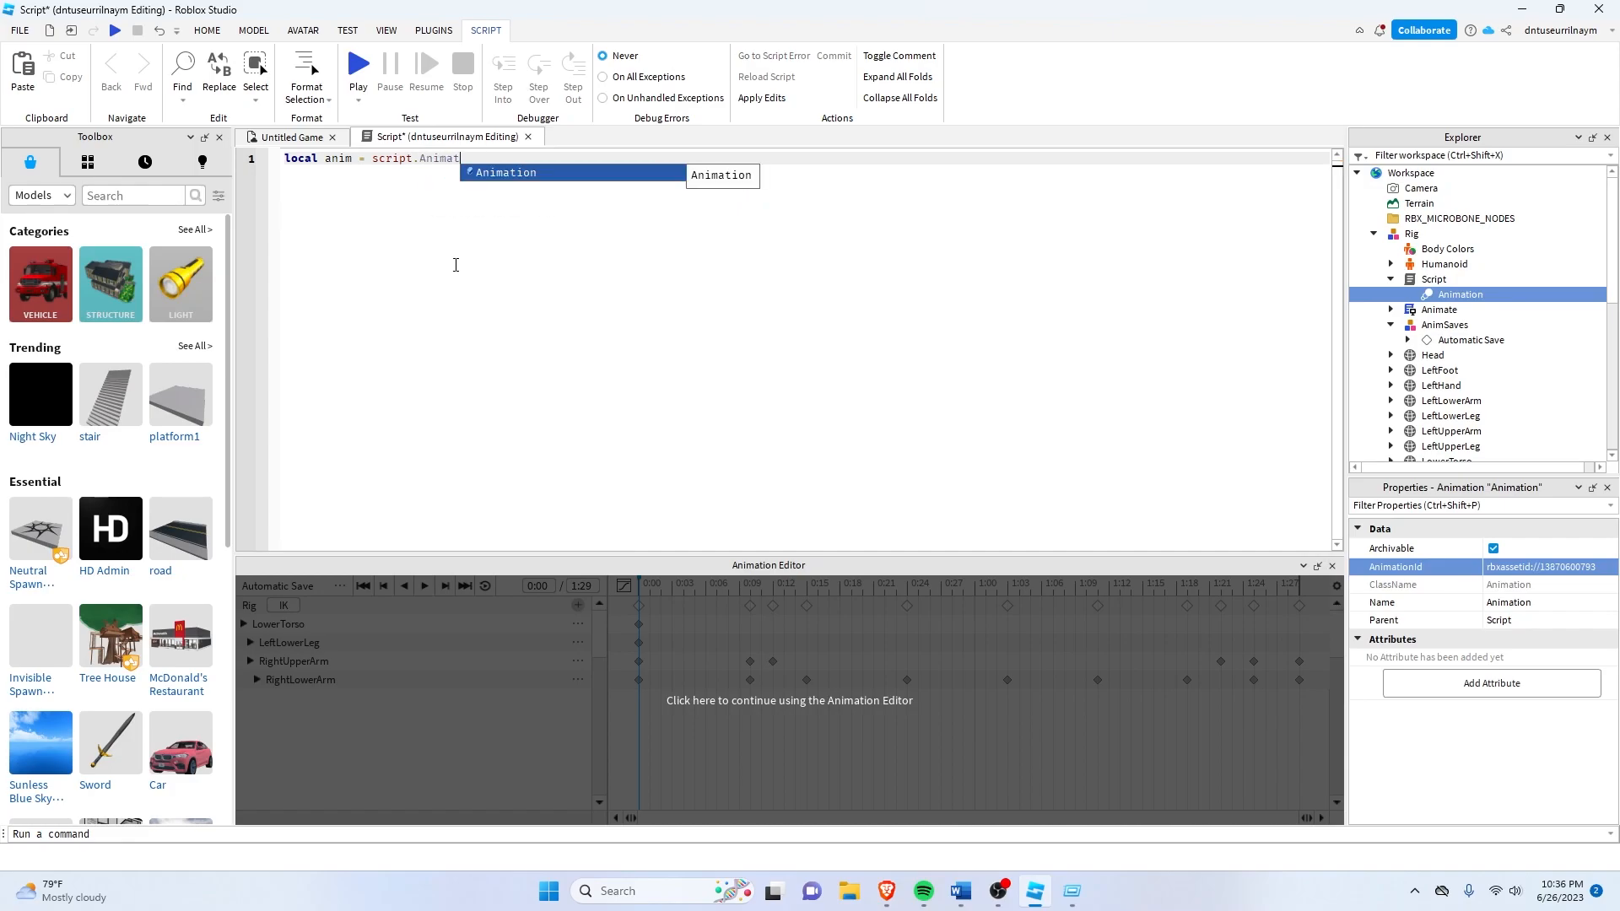
key(Return)
key(Return)
Add the second script line "local humanoid = script.Parent.Humanoid".
text(local )
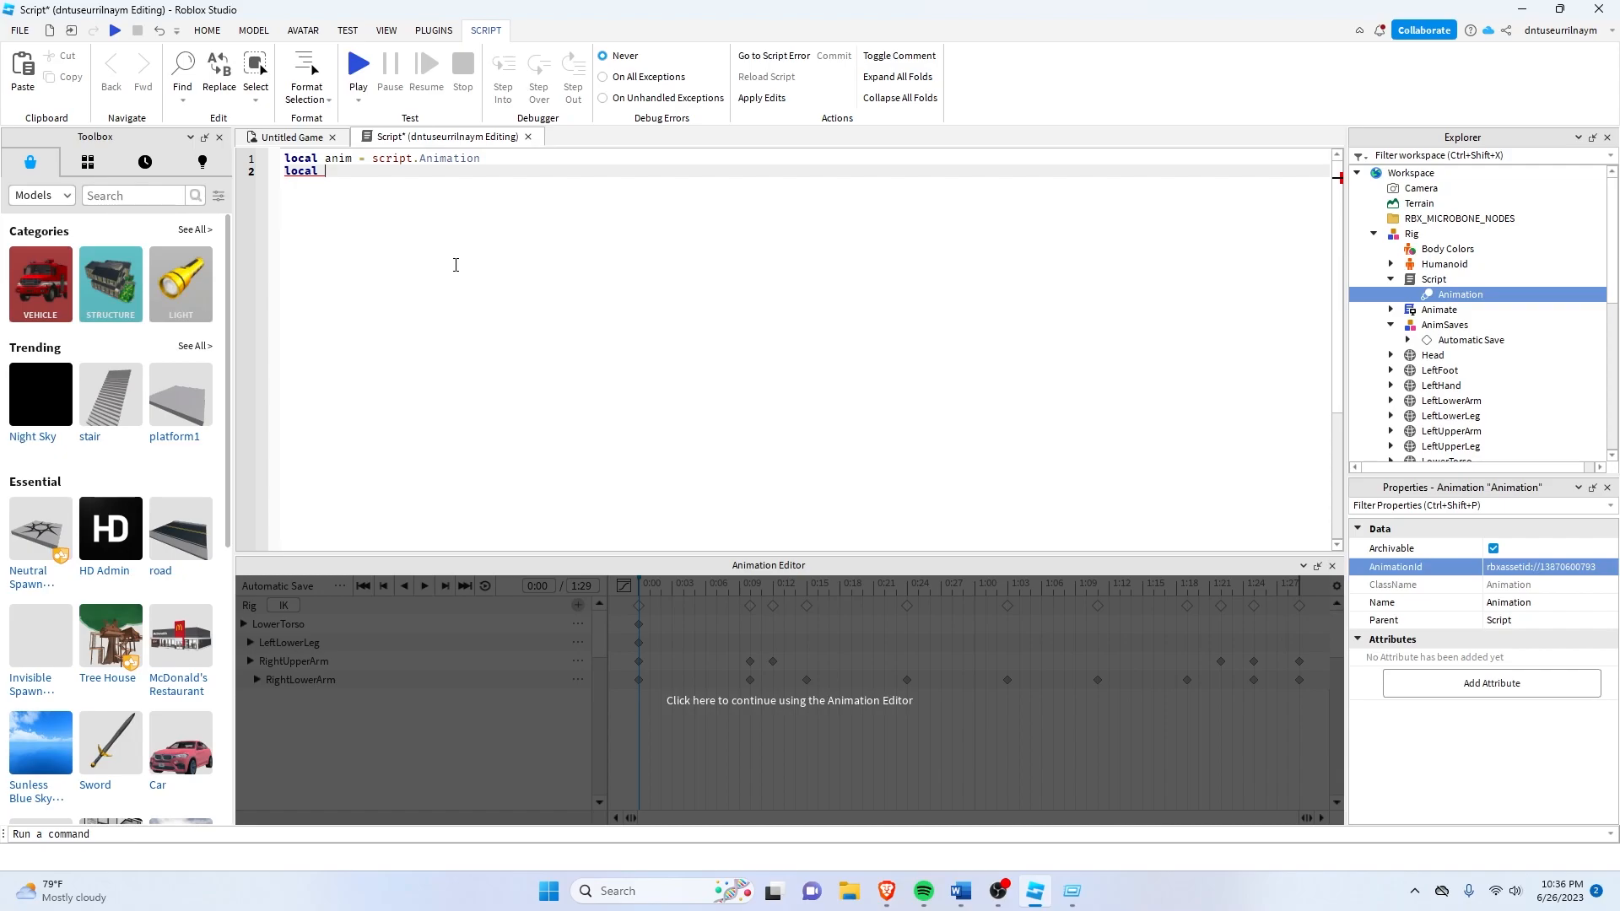
text(humanoid = scr)
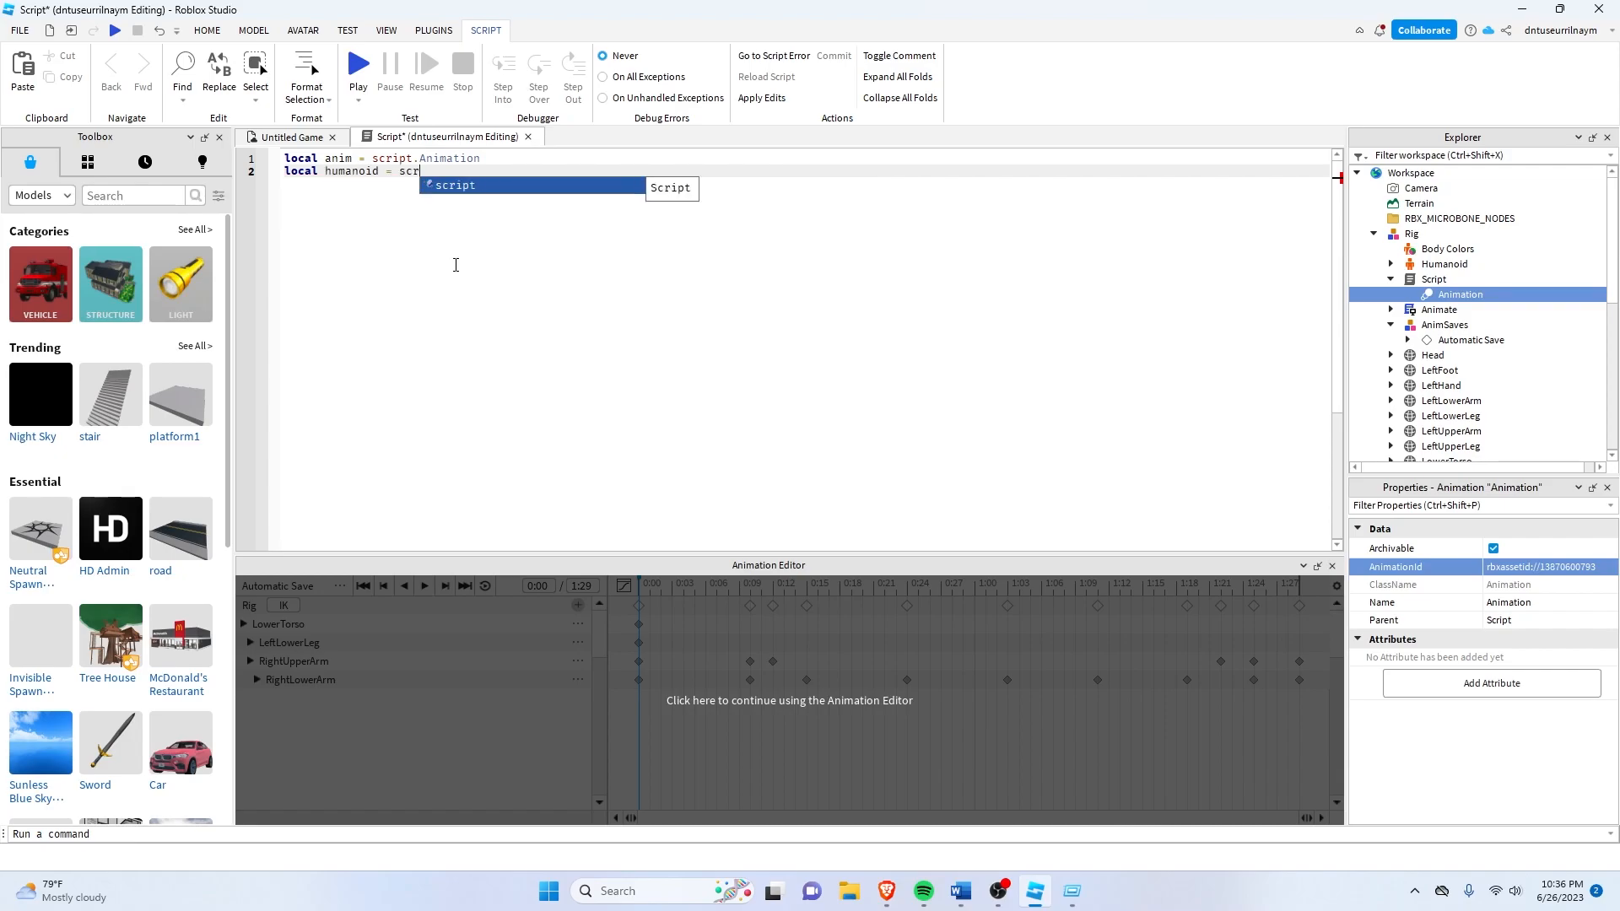
text(ipt.Pare)
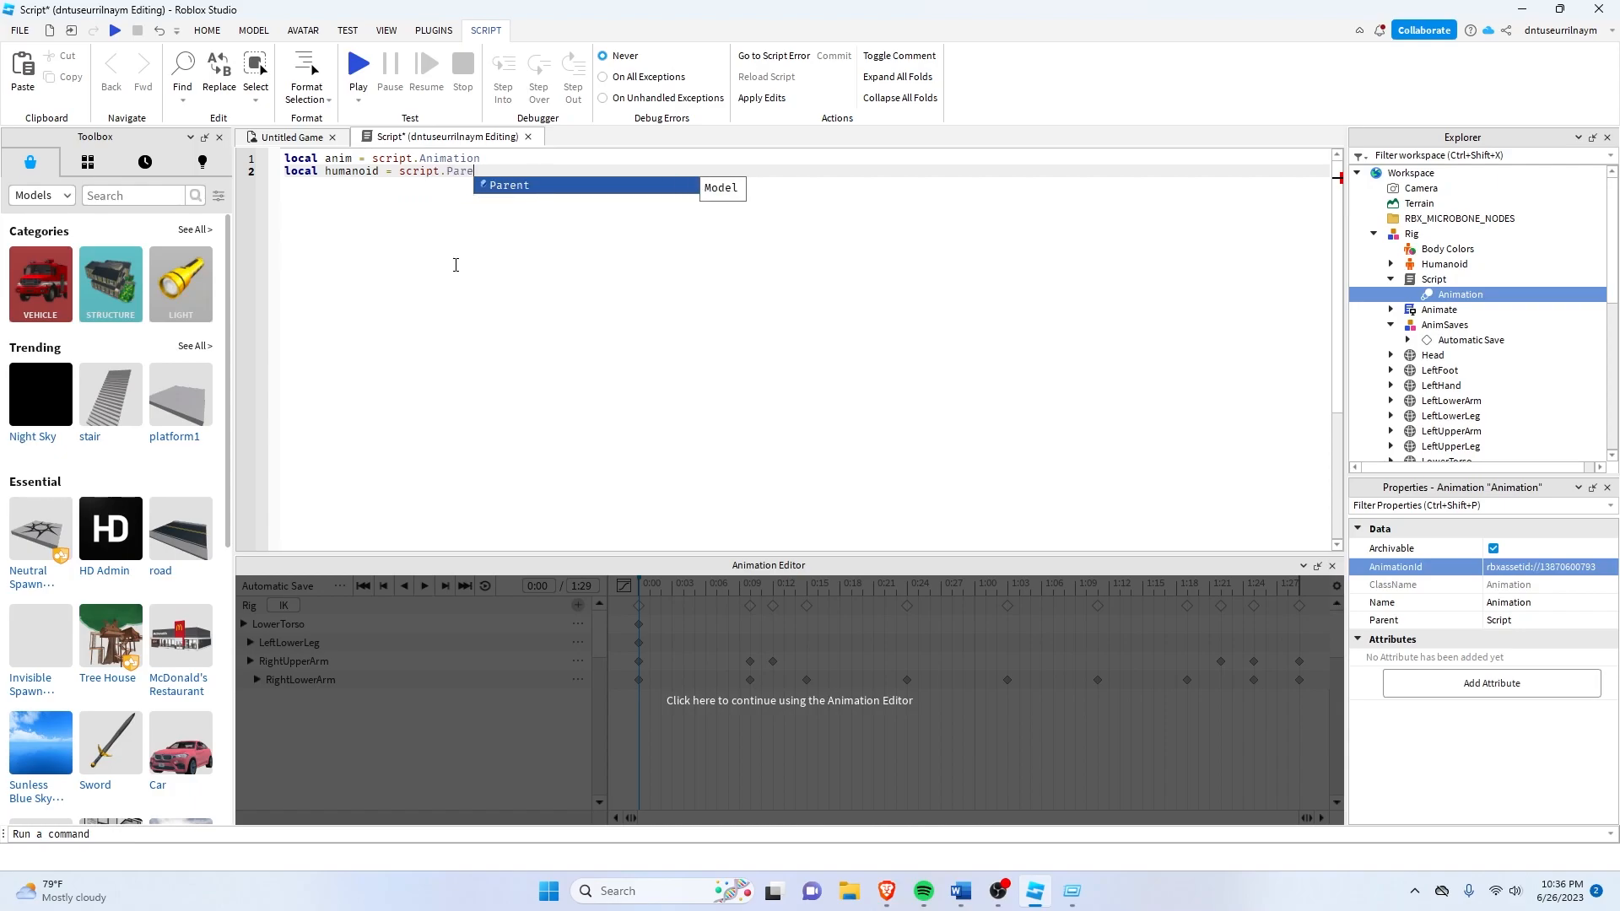
text(nt.Humanoid)
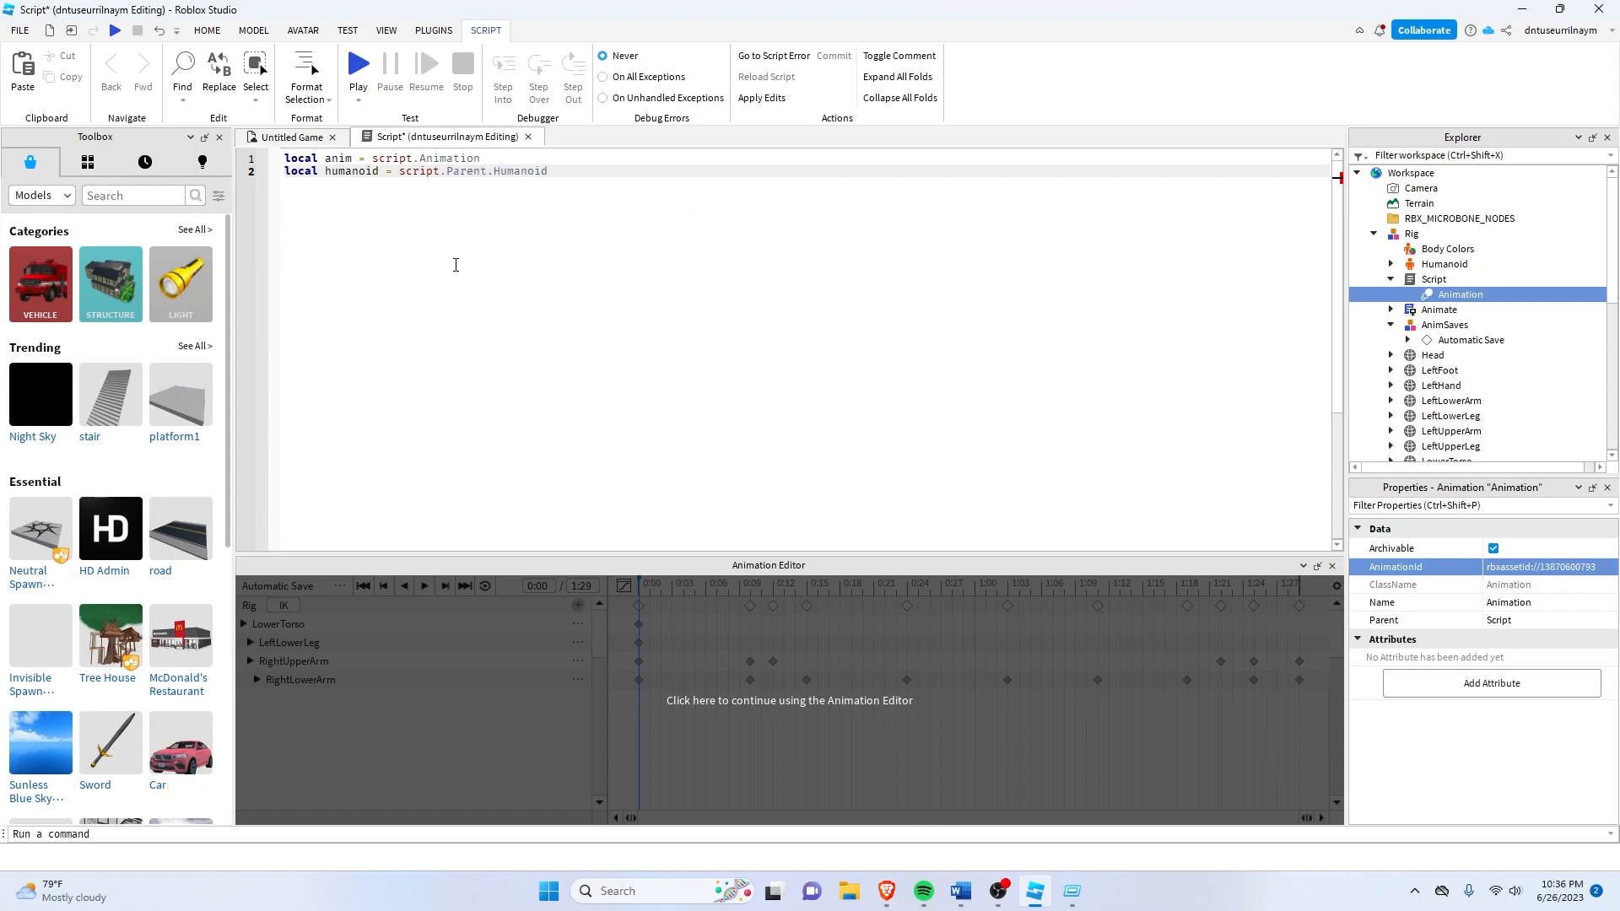
key(Return)
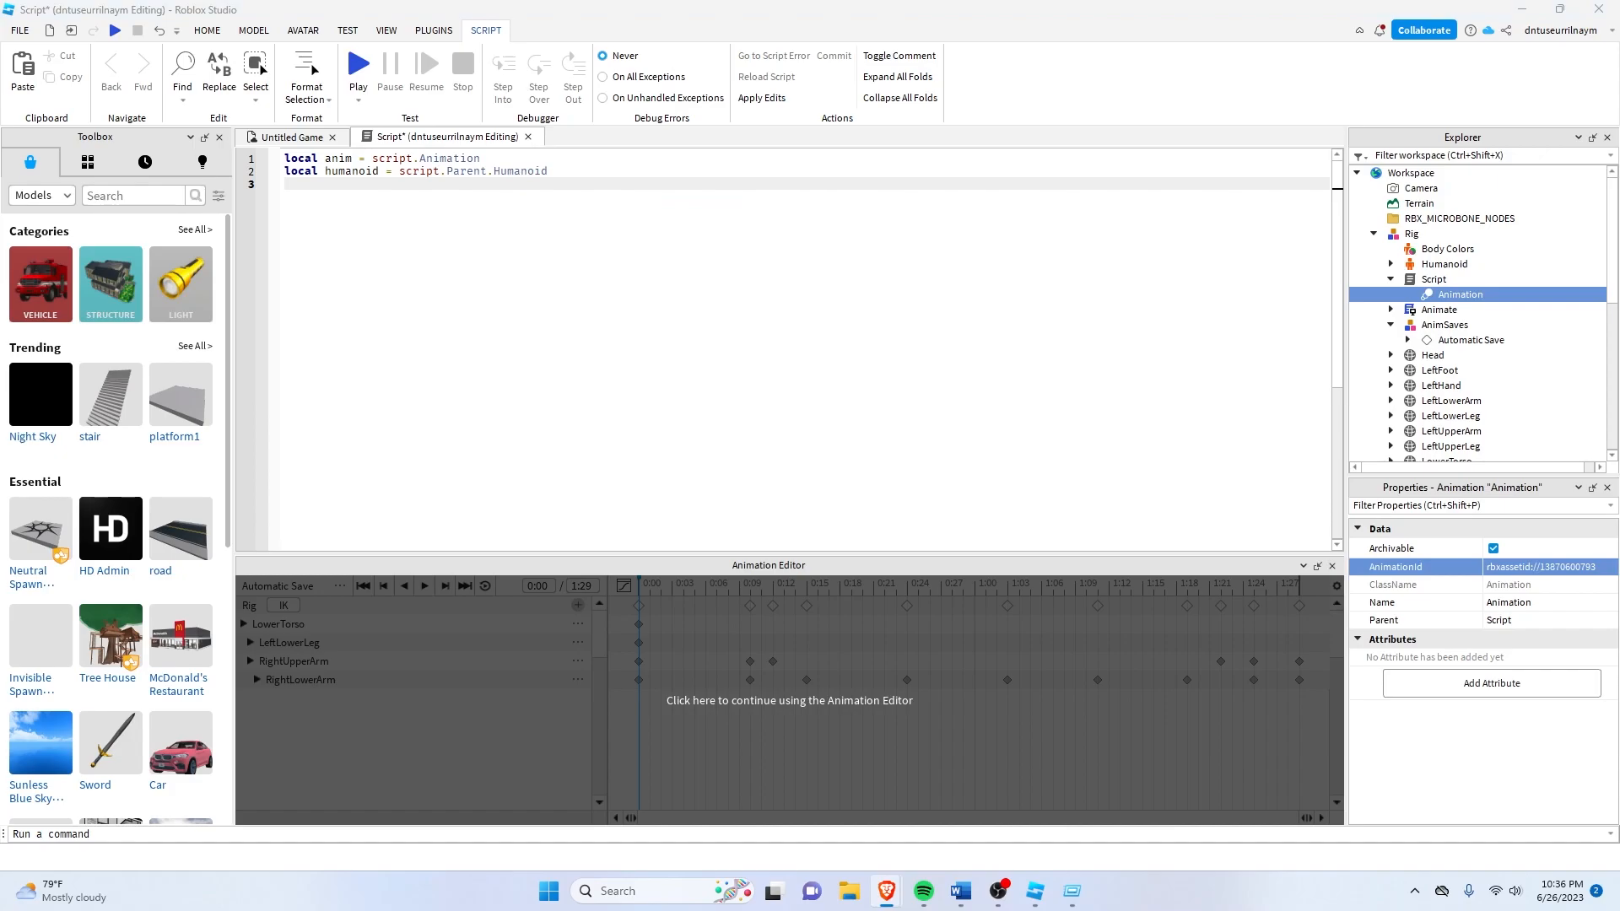
Add the third script line "local animTrack = humanoid:LoadAnimation(anim)".
click(909, 267)
text(local animTrack = humanoid:LoadAnimation())
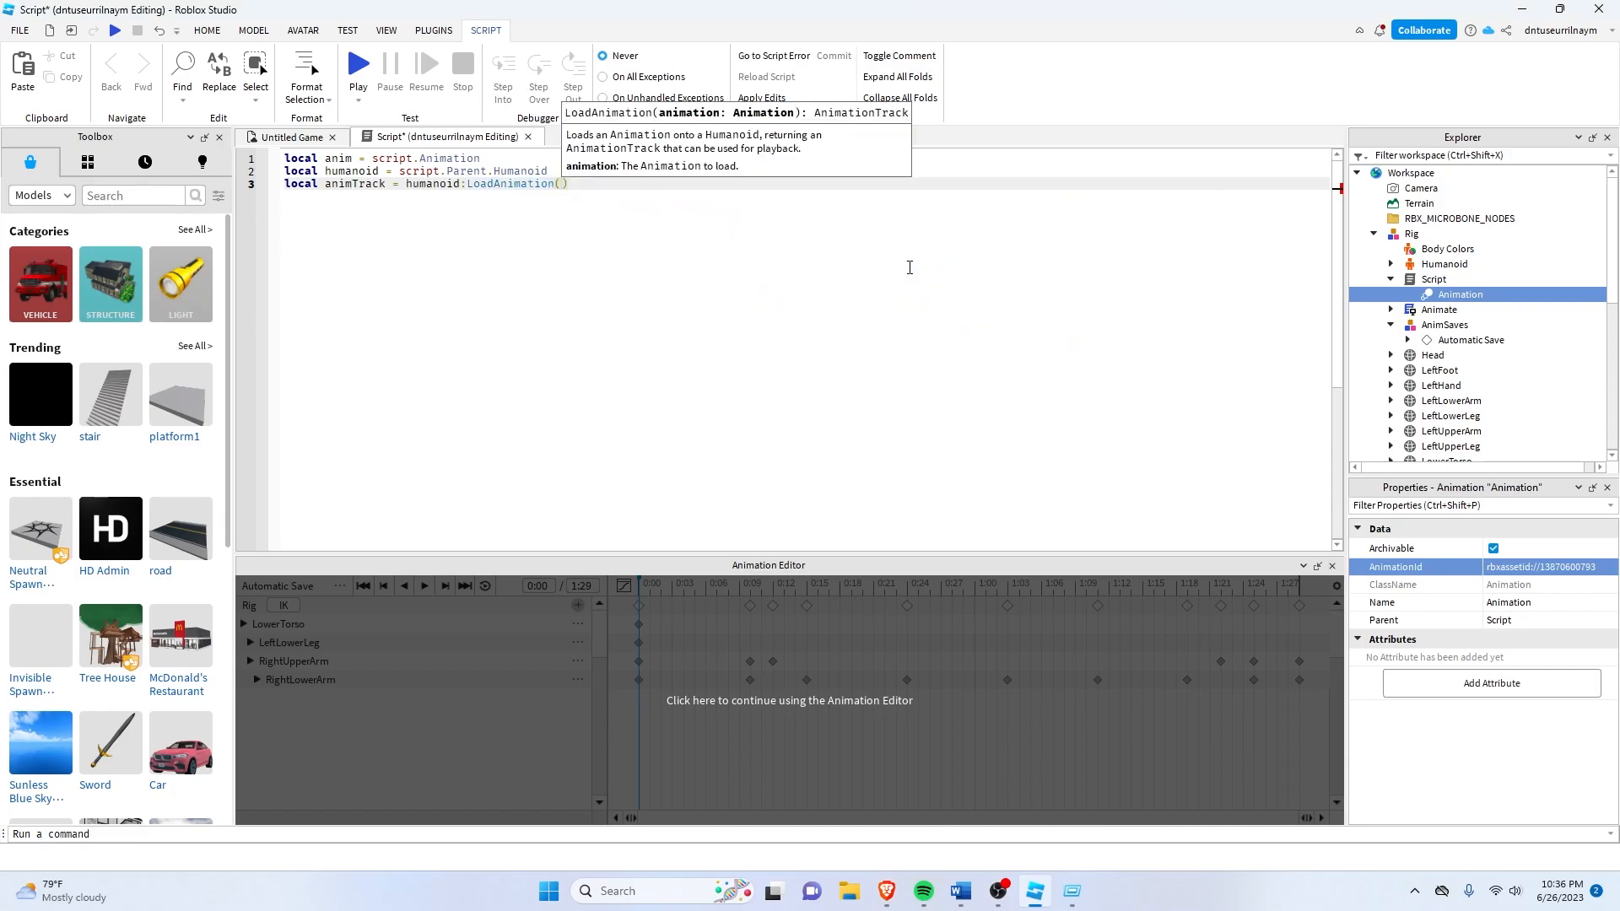
text(anim))
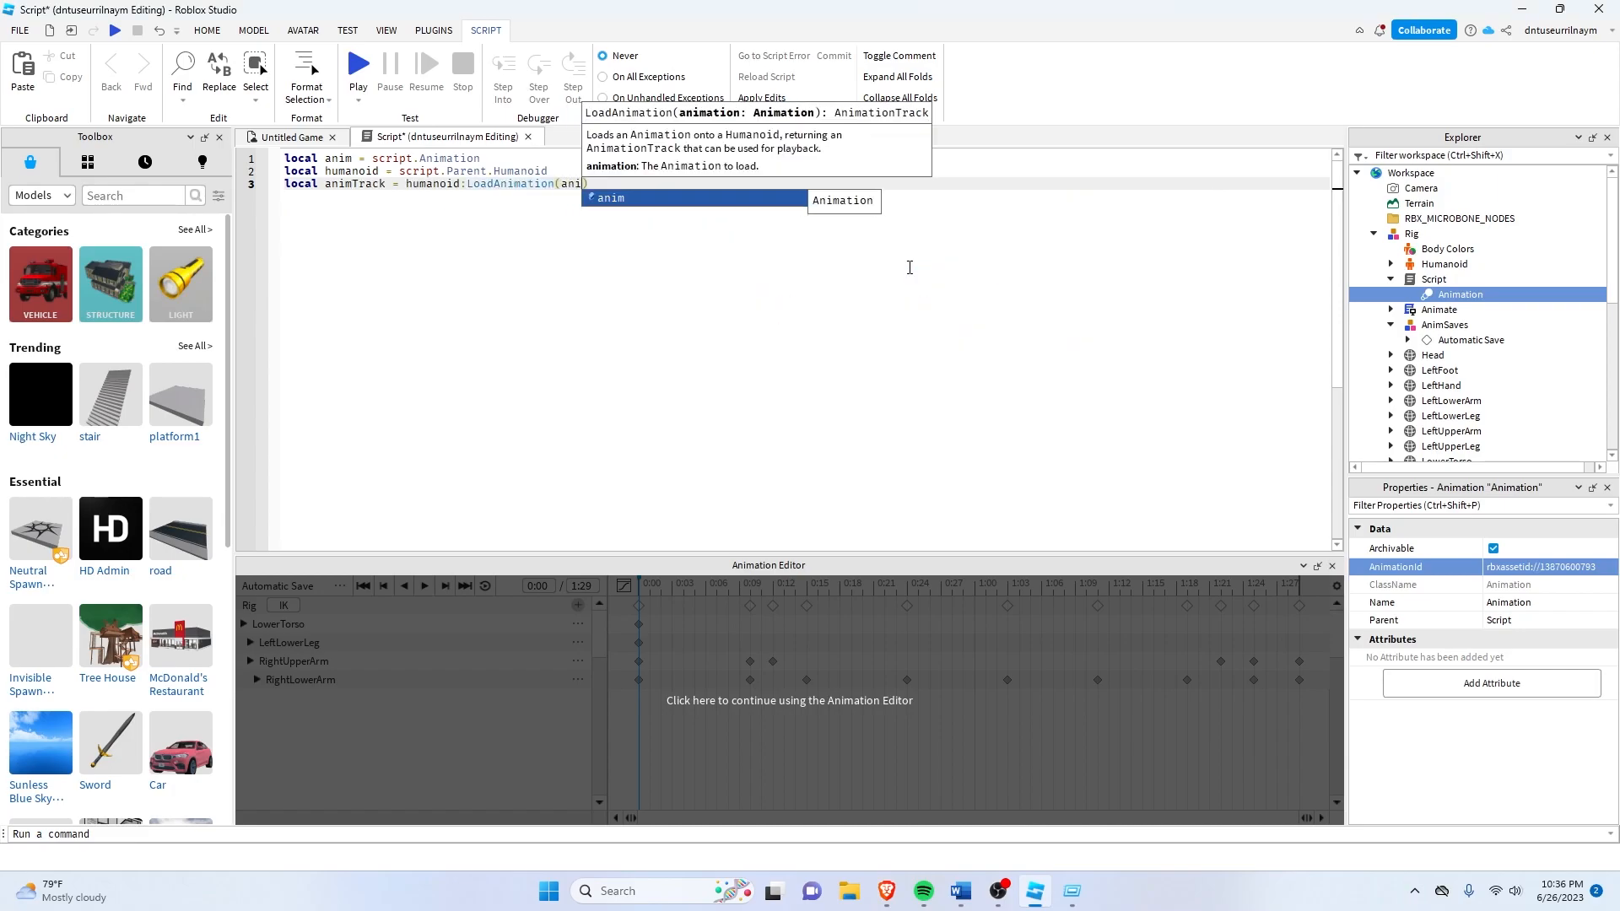
key(Return)
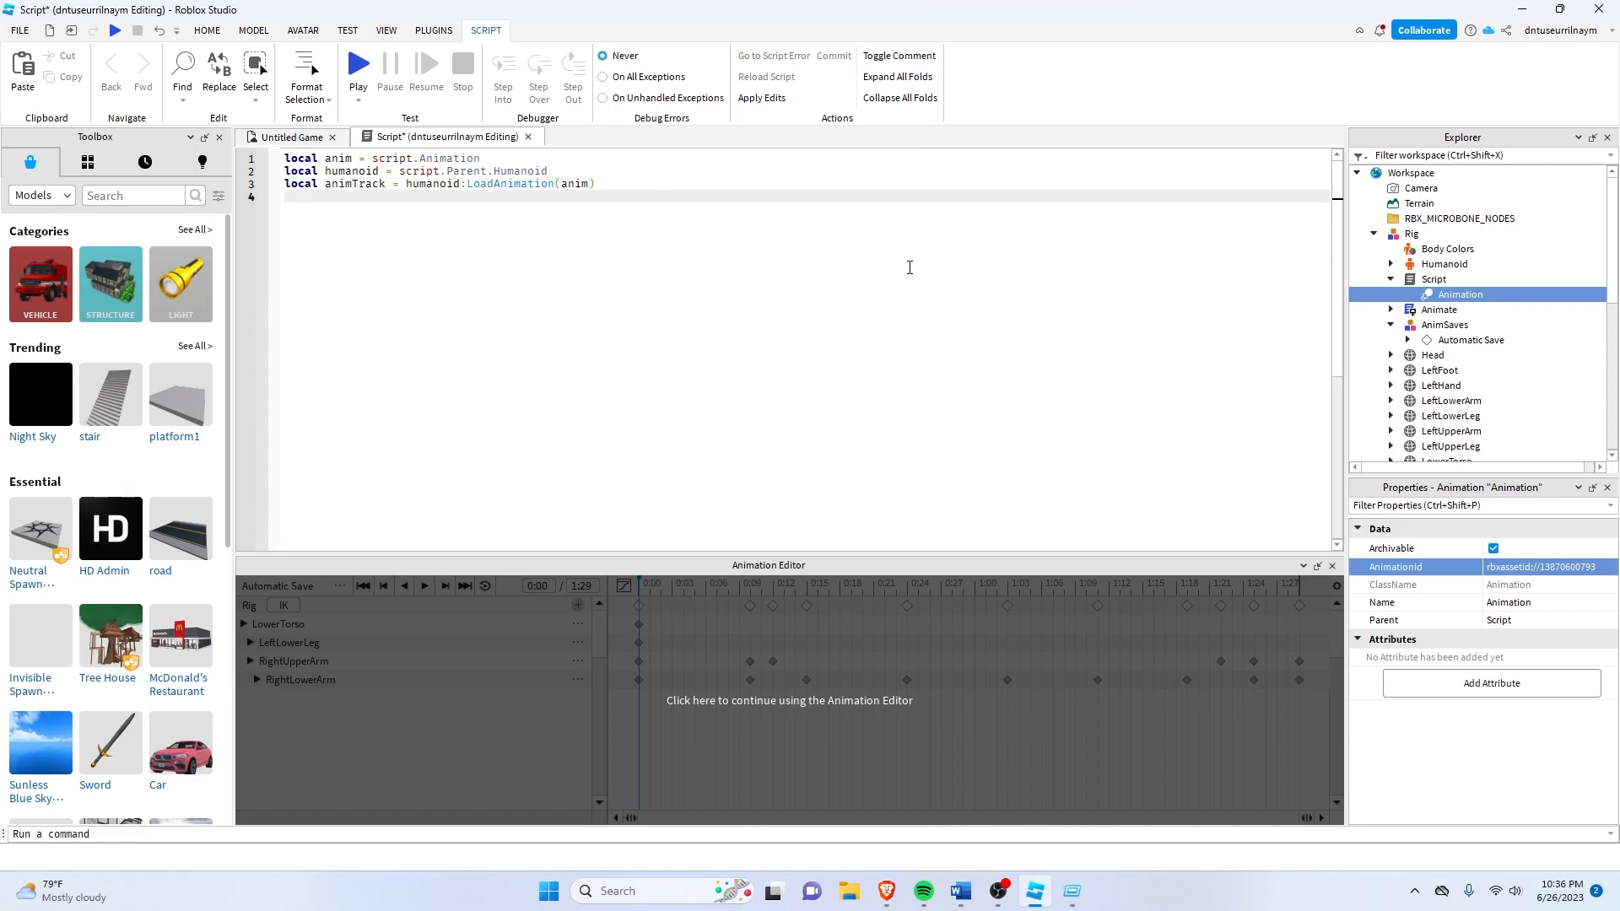
Leave a blank line and add "animTrack:Play()" on line 5 of the script.
key(Return)
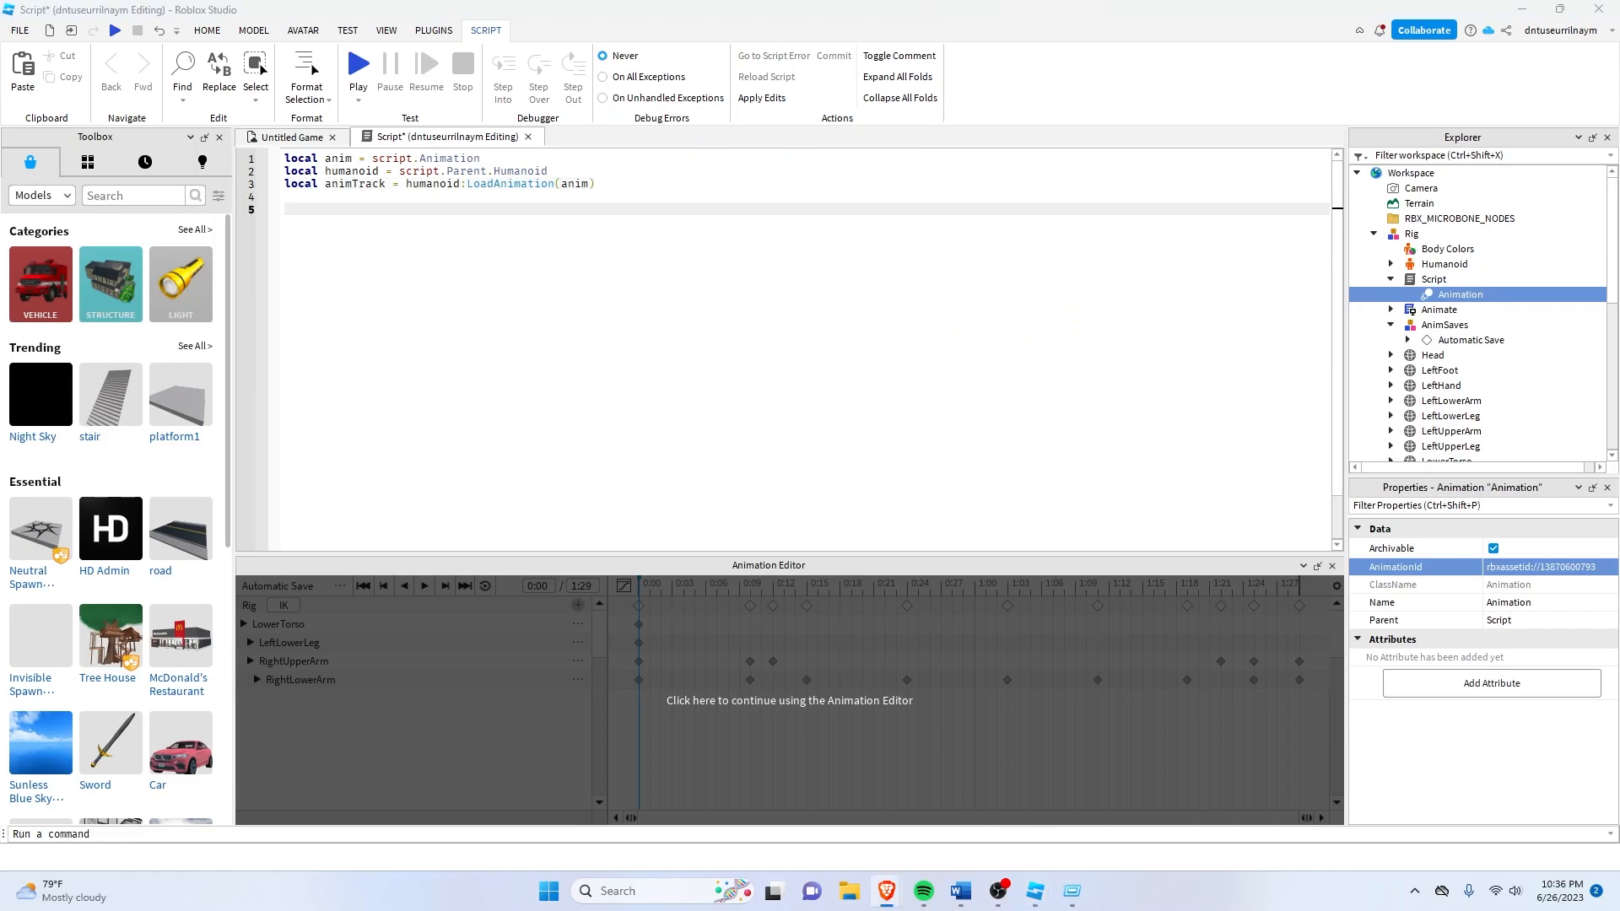
text(animT)
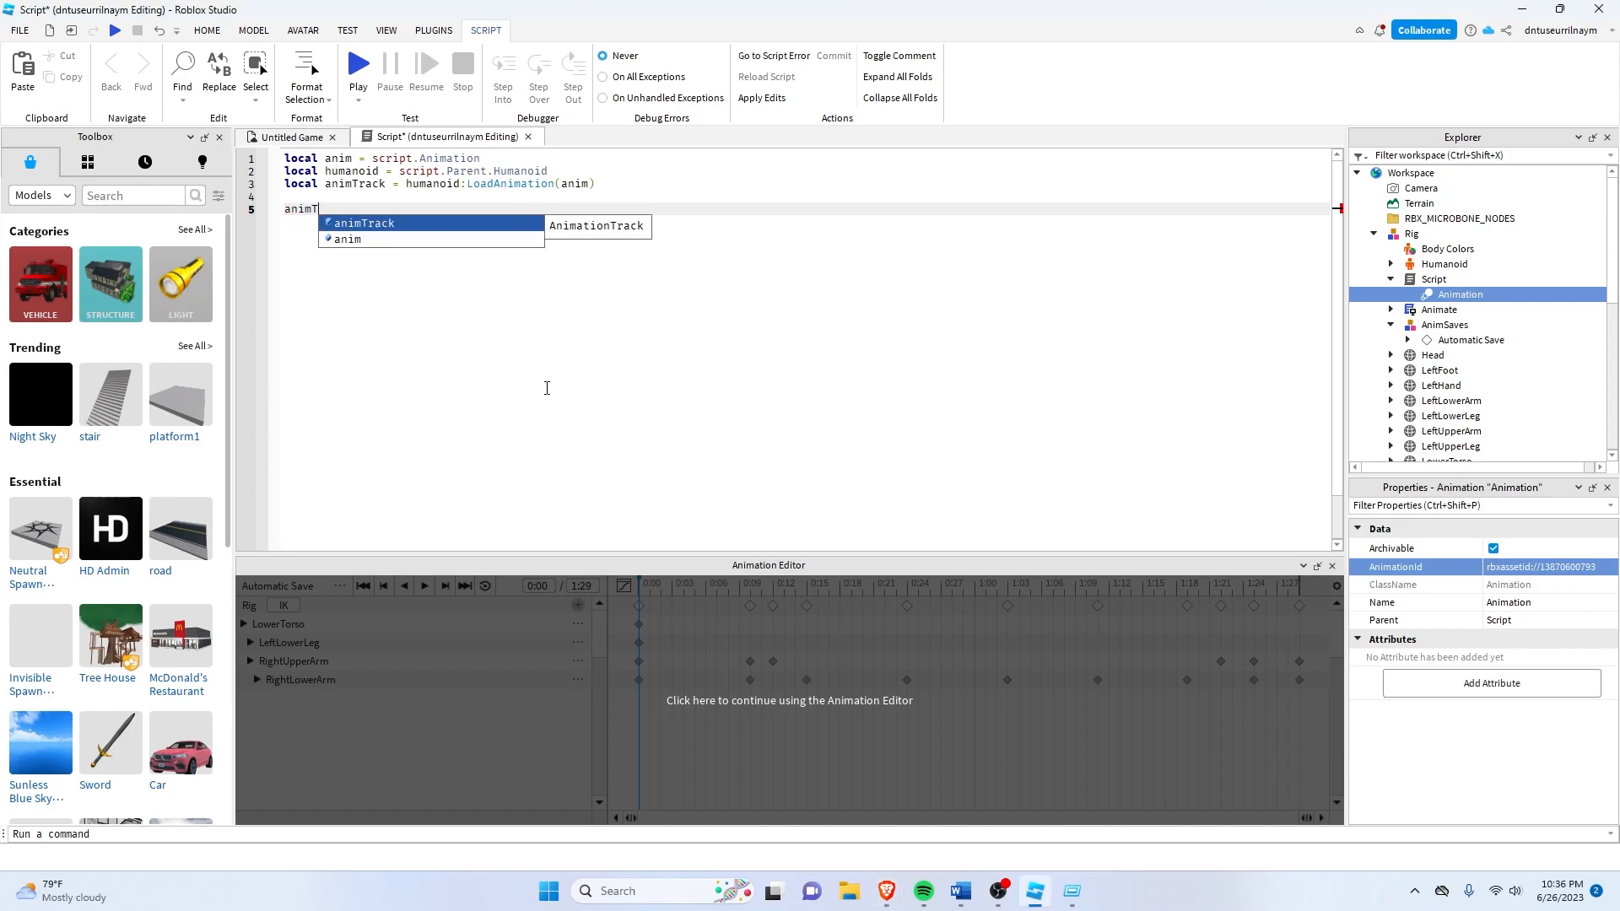
key(Tab)
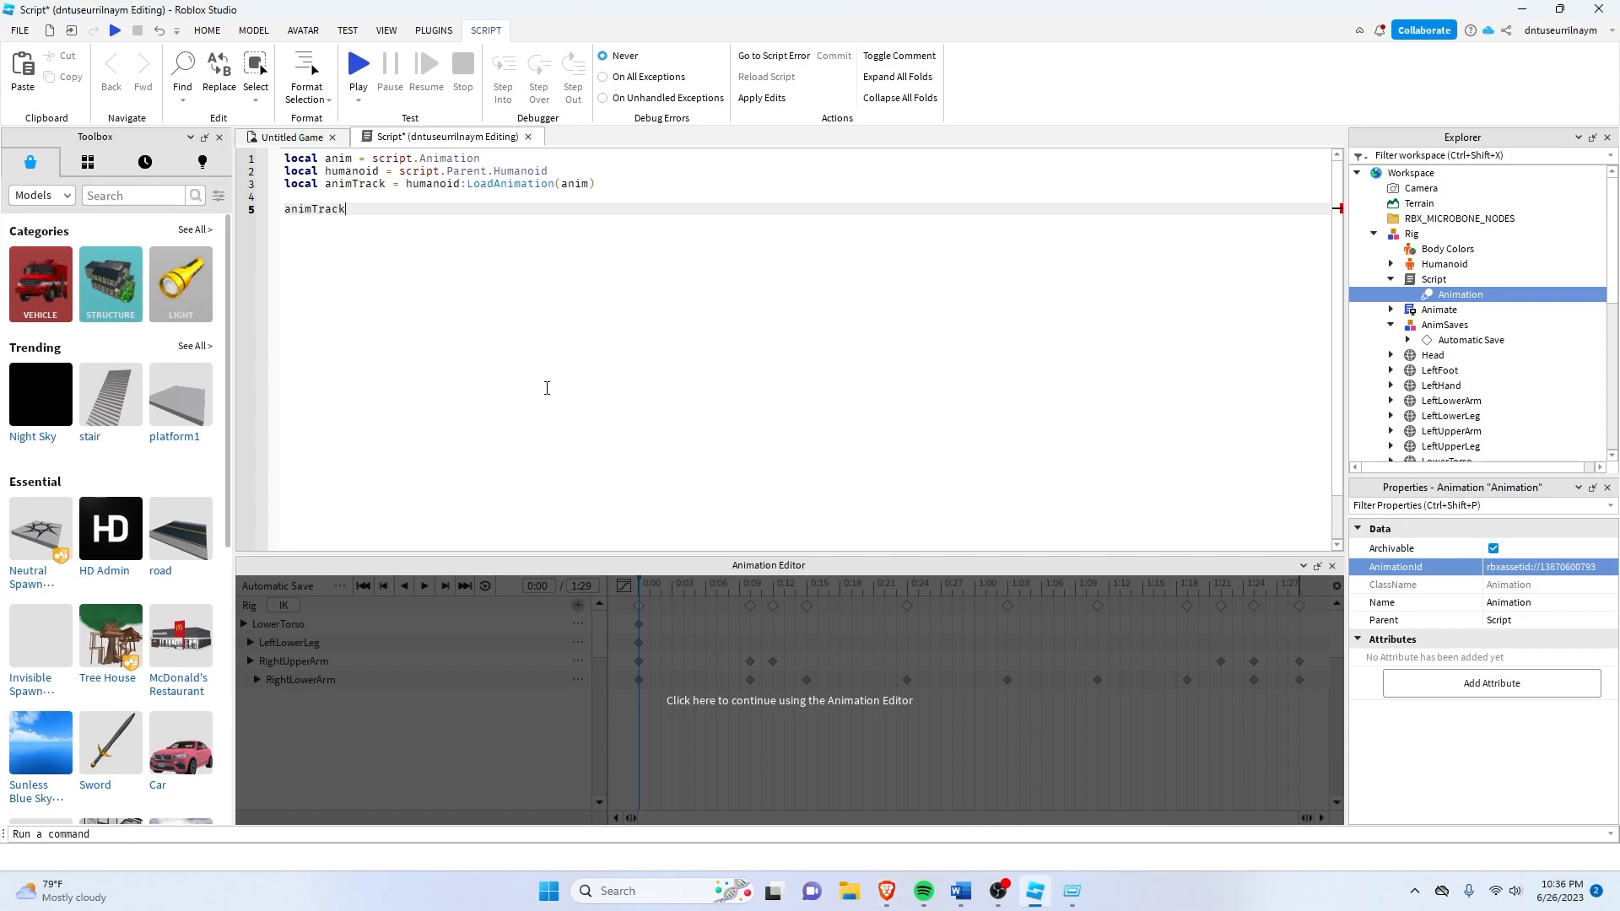
text(:Play())
key(Return)
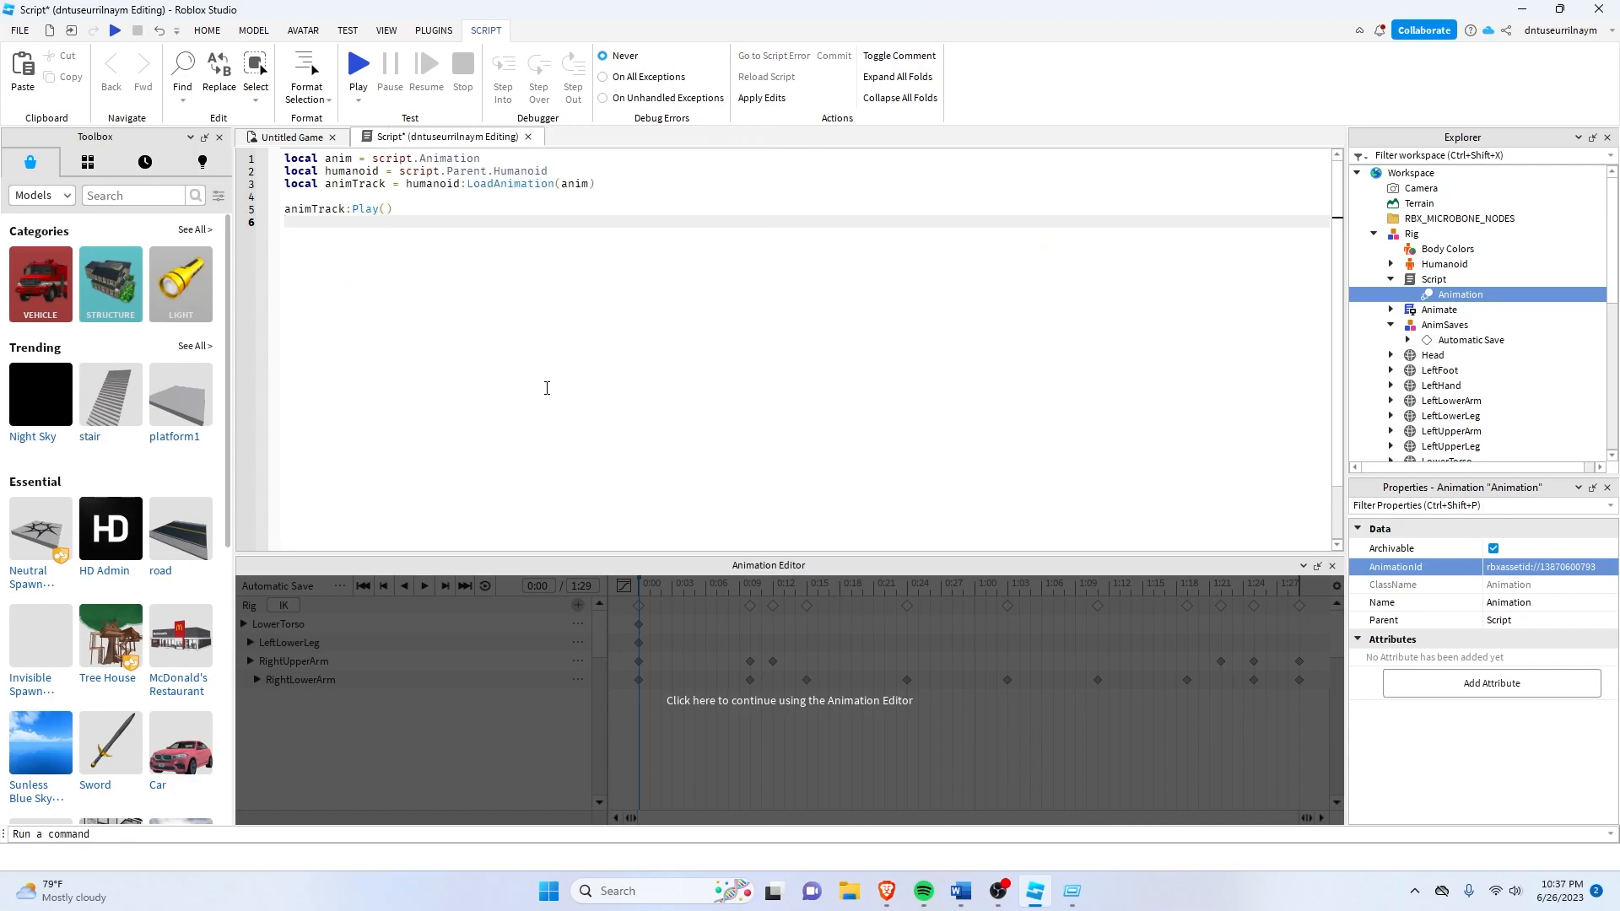
Playtest the game to check the rig's waving animation, and return to editing.
key(ctrl+a)
click(396, 254)
click(356, 72)
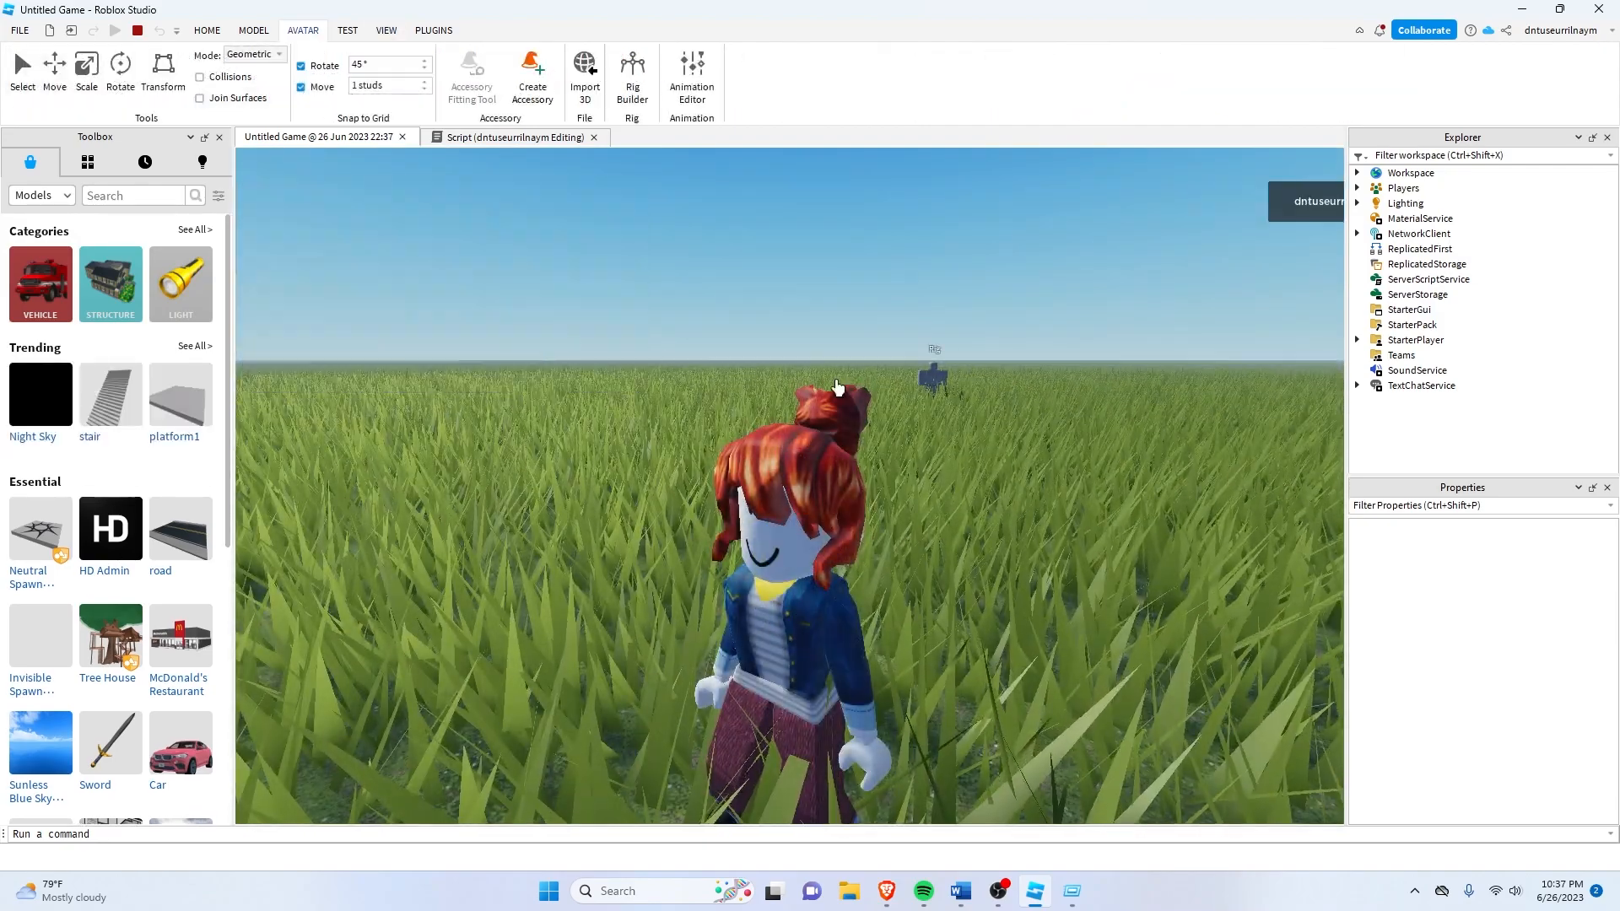
key(Escape)
click(788, 752)
click(721, 437)
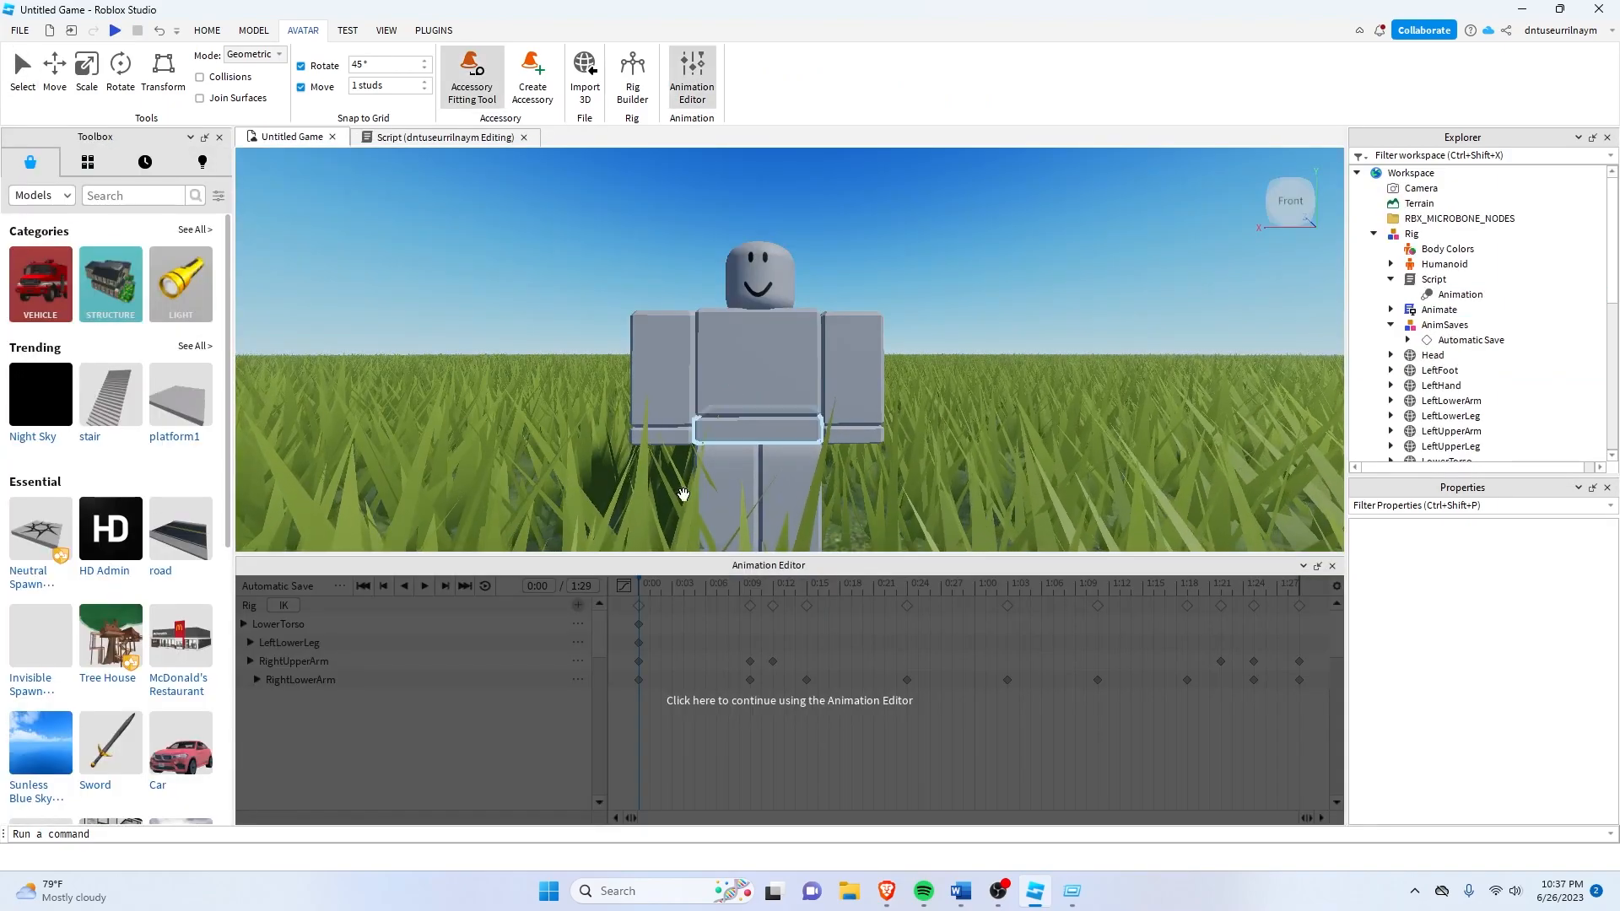
Turn on looping for the waving animation and play it in the Animation Editor.
click(485, 586)
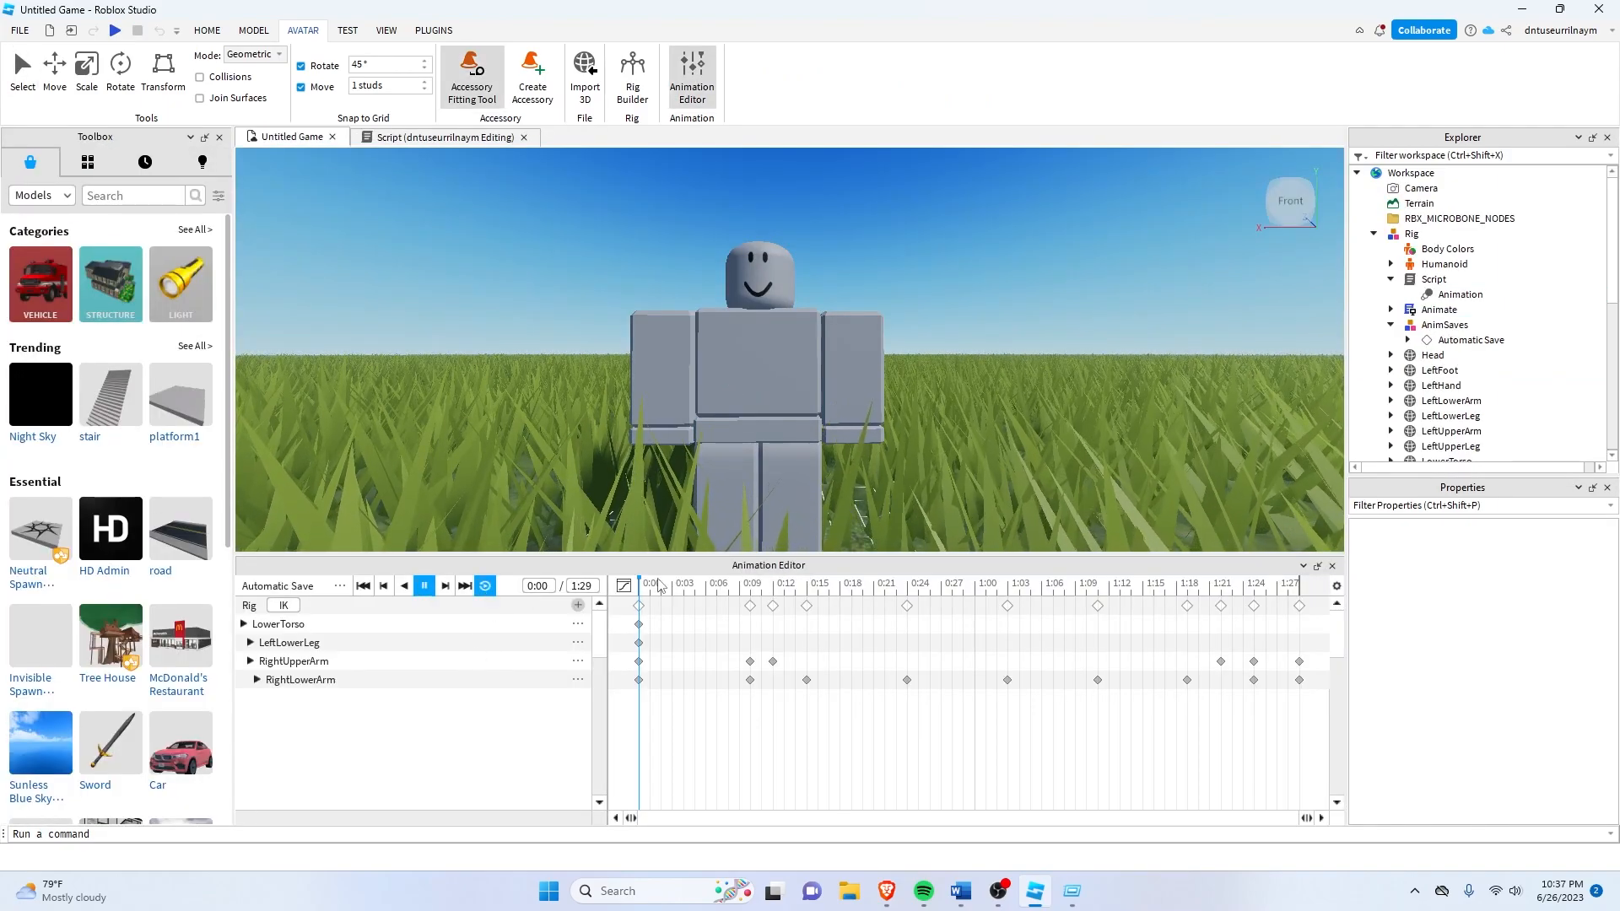
click(425, 585)
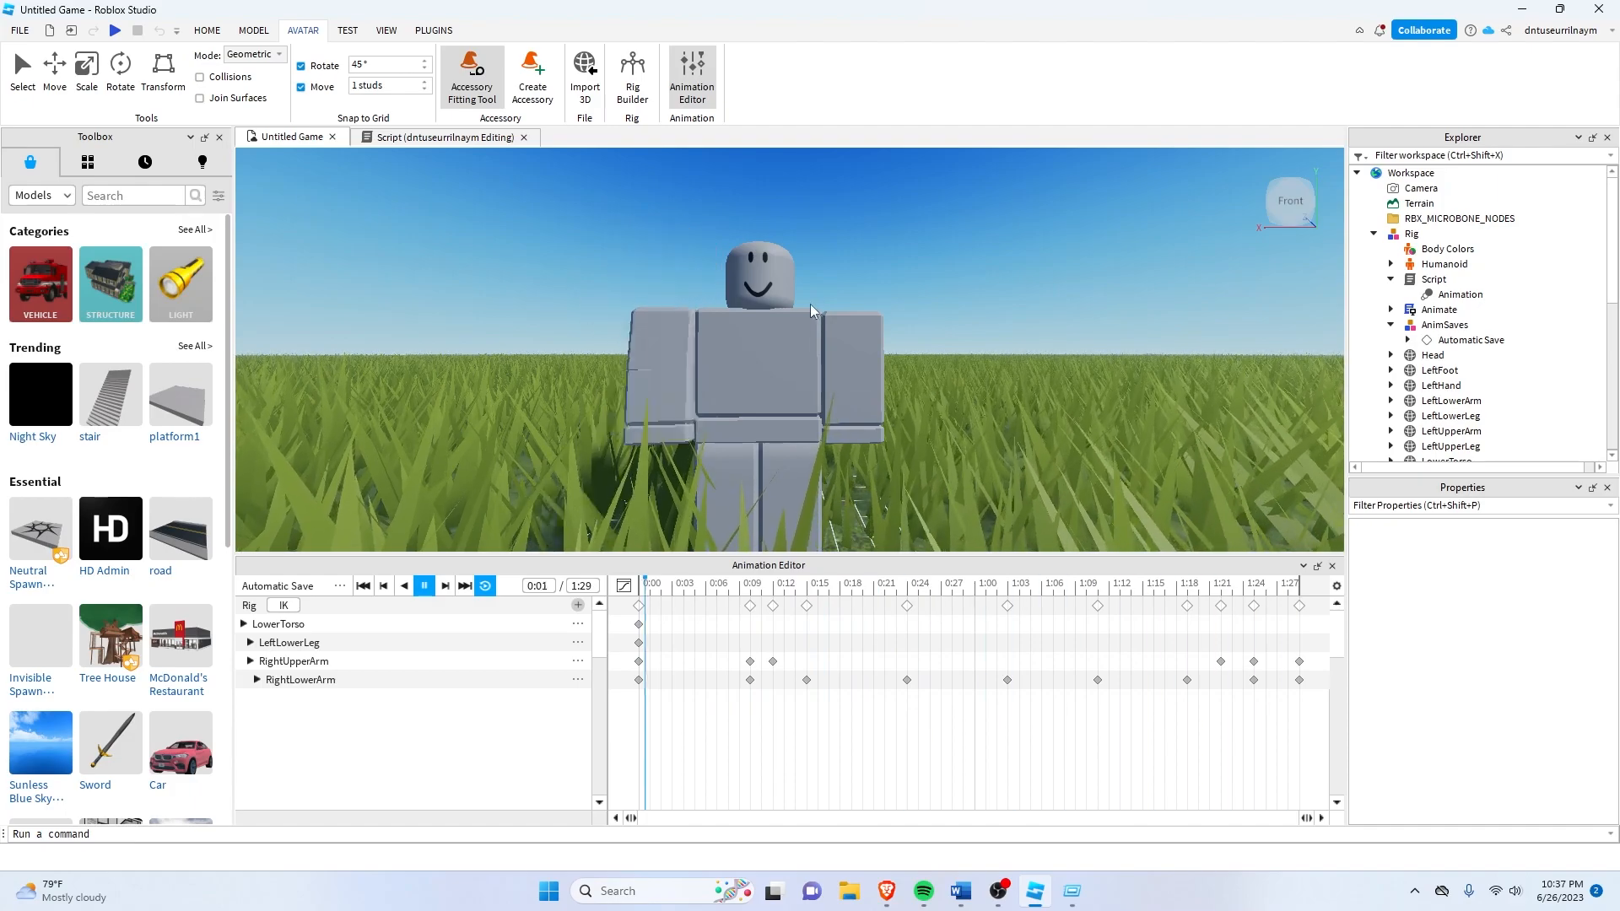
Move the whole Rig close to the world origin, to position 0.028, 10.004, -13.498.
scroll(682, 275, down, 10)
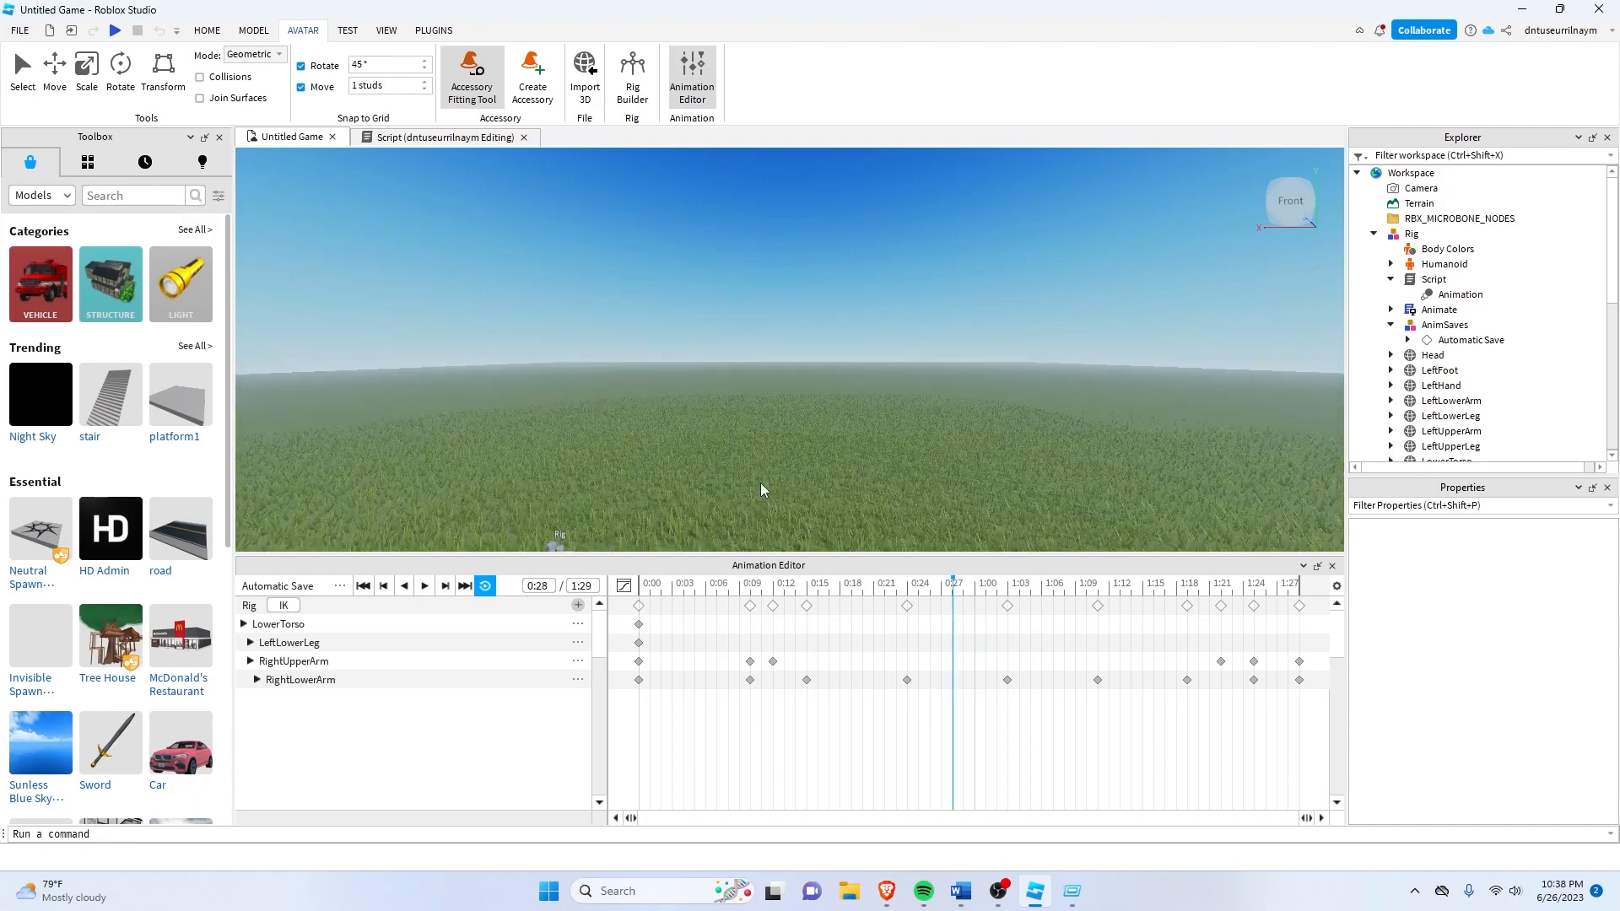
click(1290, 201)
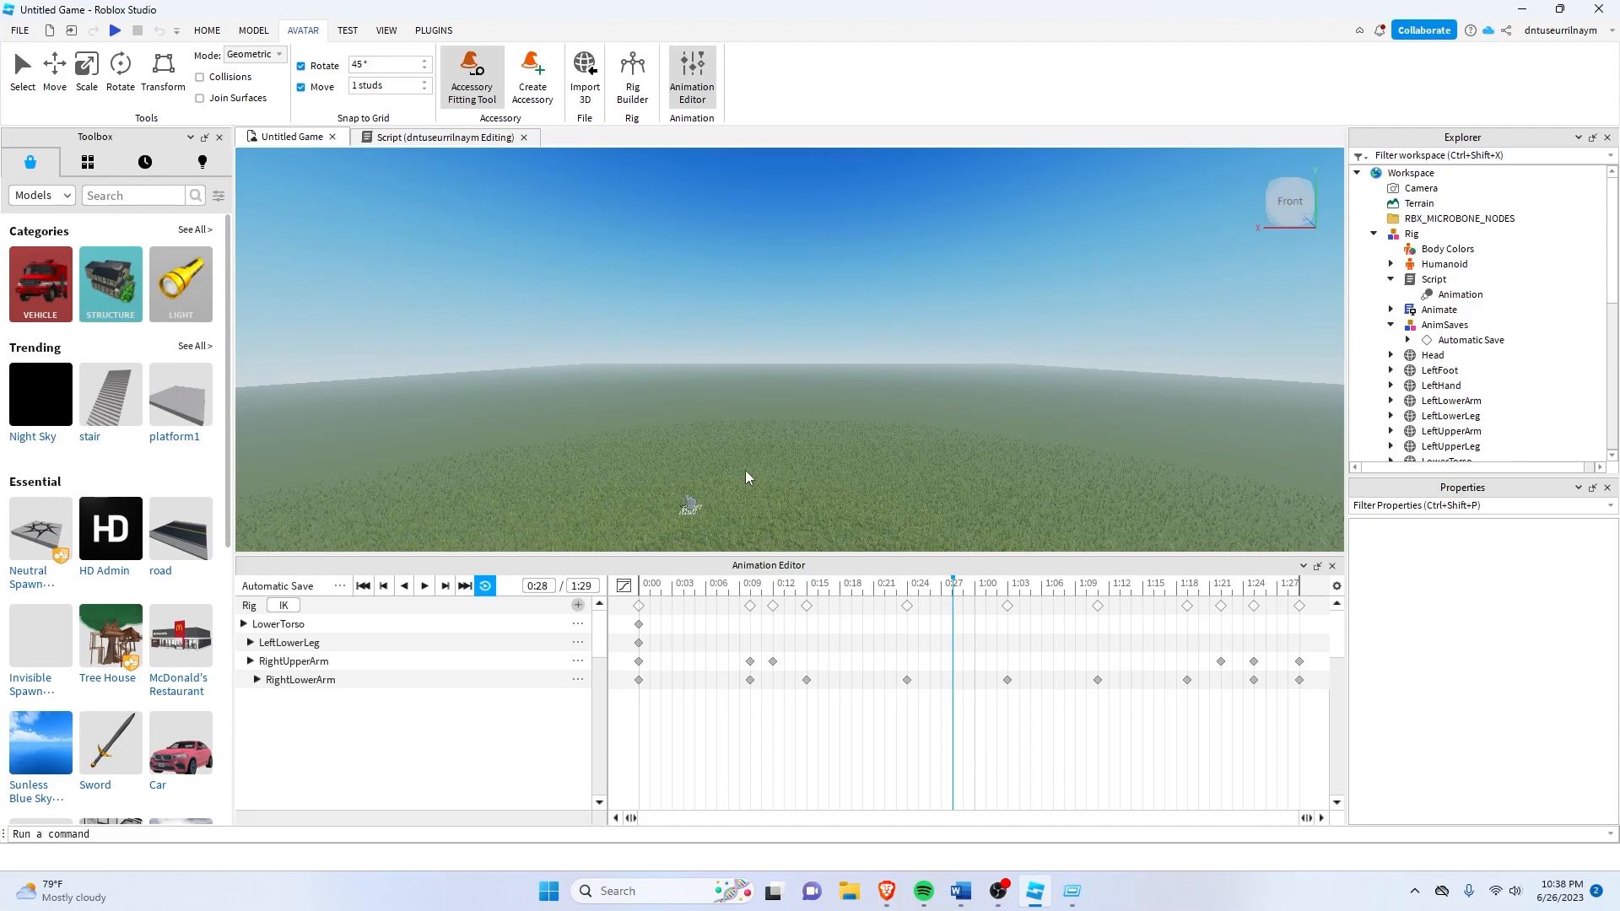
middle_drag(772, 445, 854, 433)
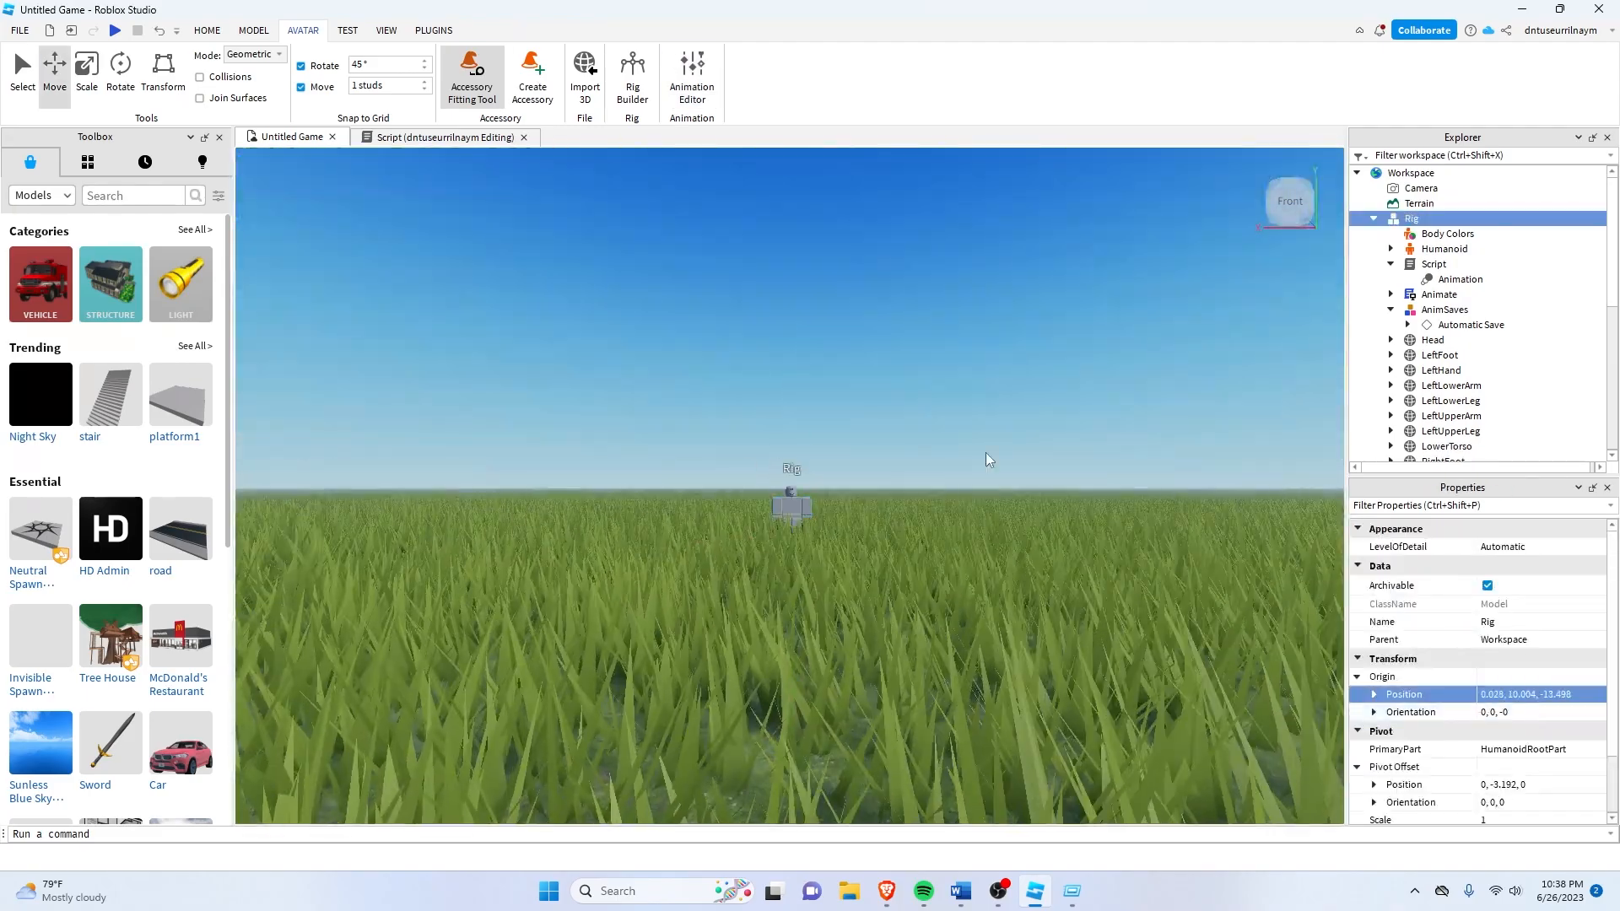
Playtest the game to check the Rig's animation up close, and return to editing.
key(F5)
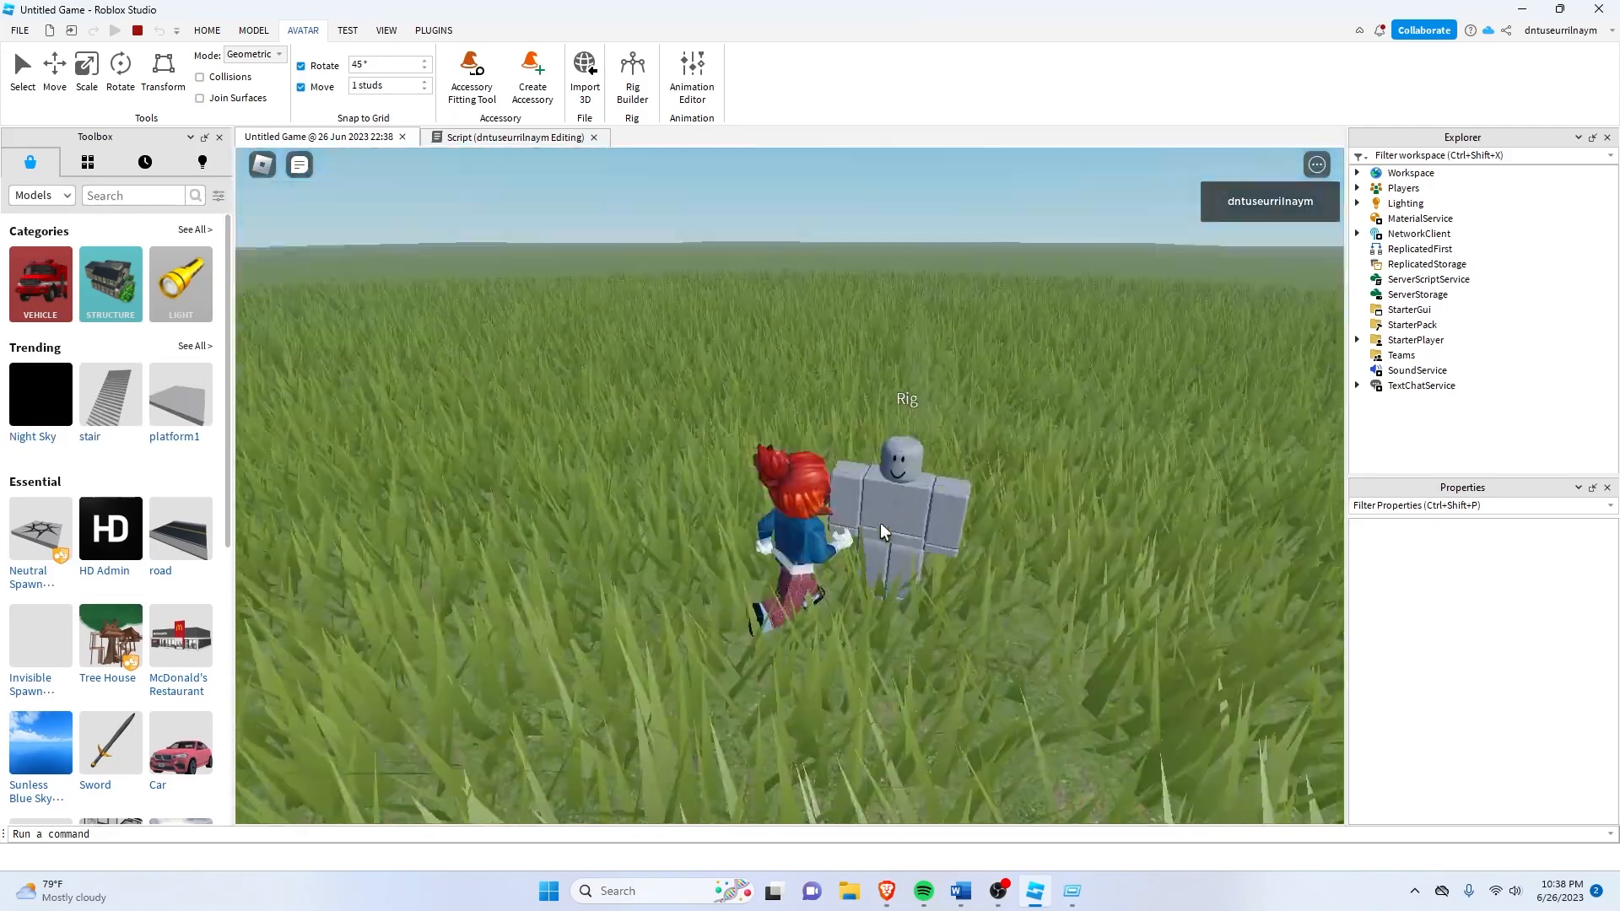
key(Escape)
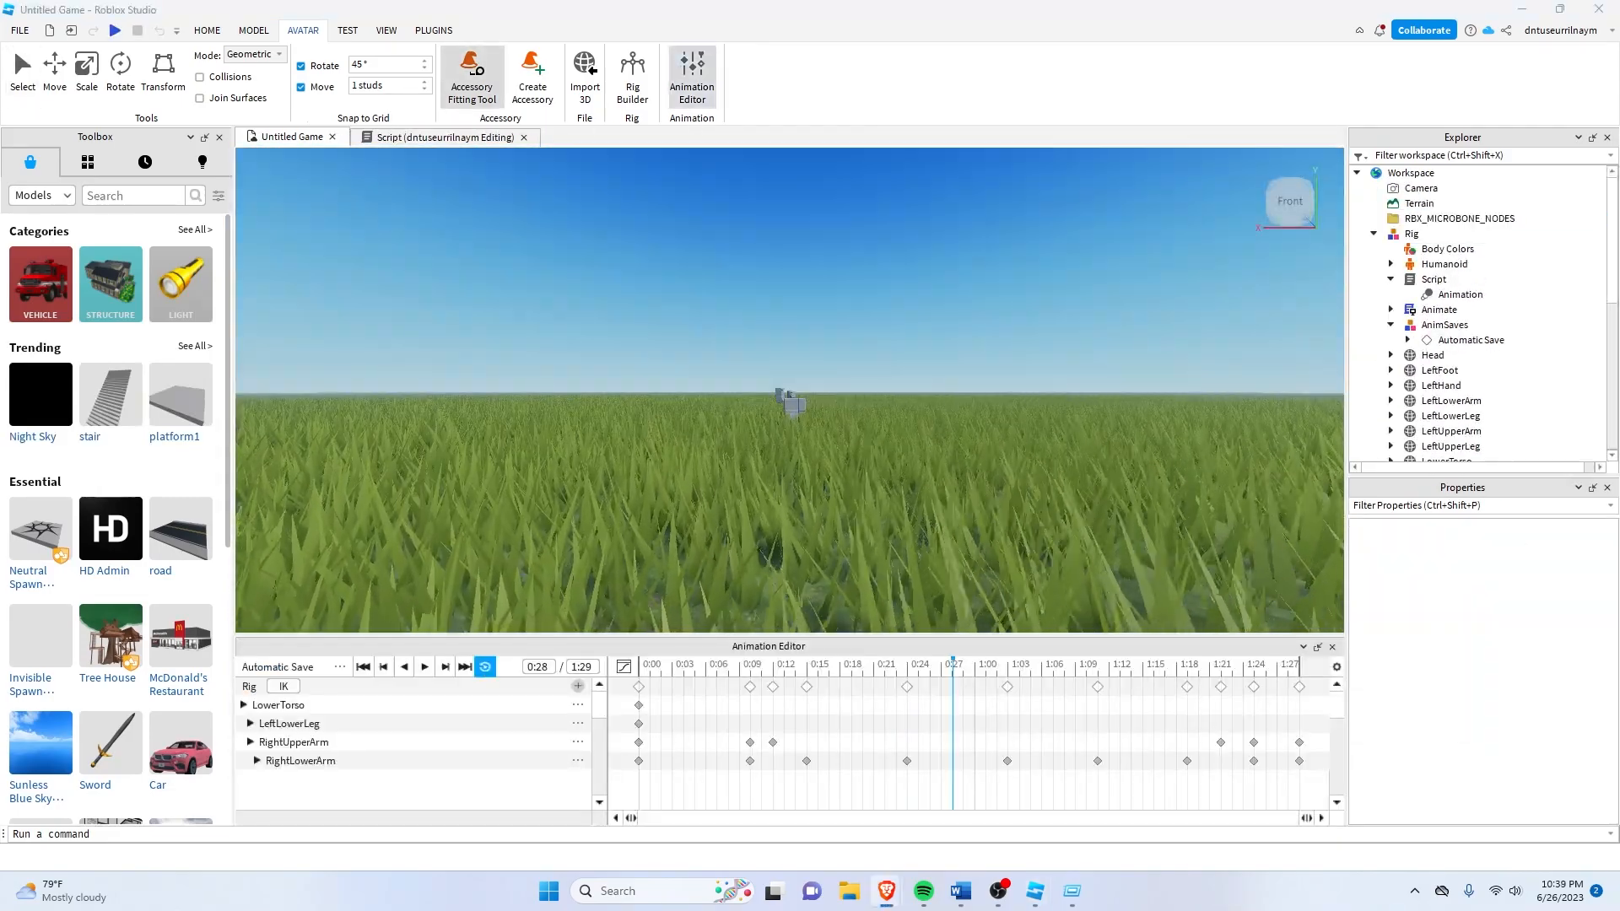
Prepare the looping animation for publishing to Roblox with the title "Waving animation(1)".
click(340, 666)
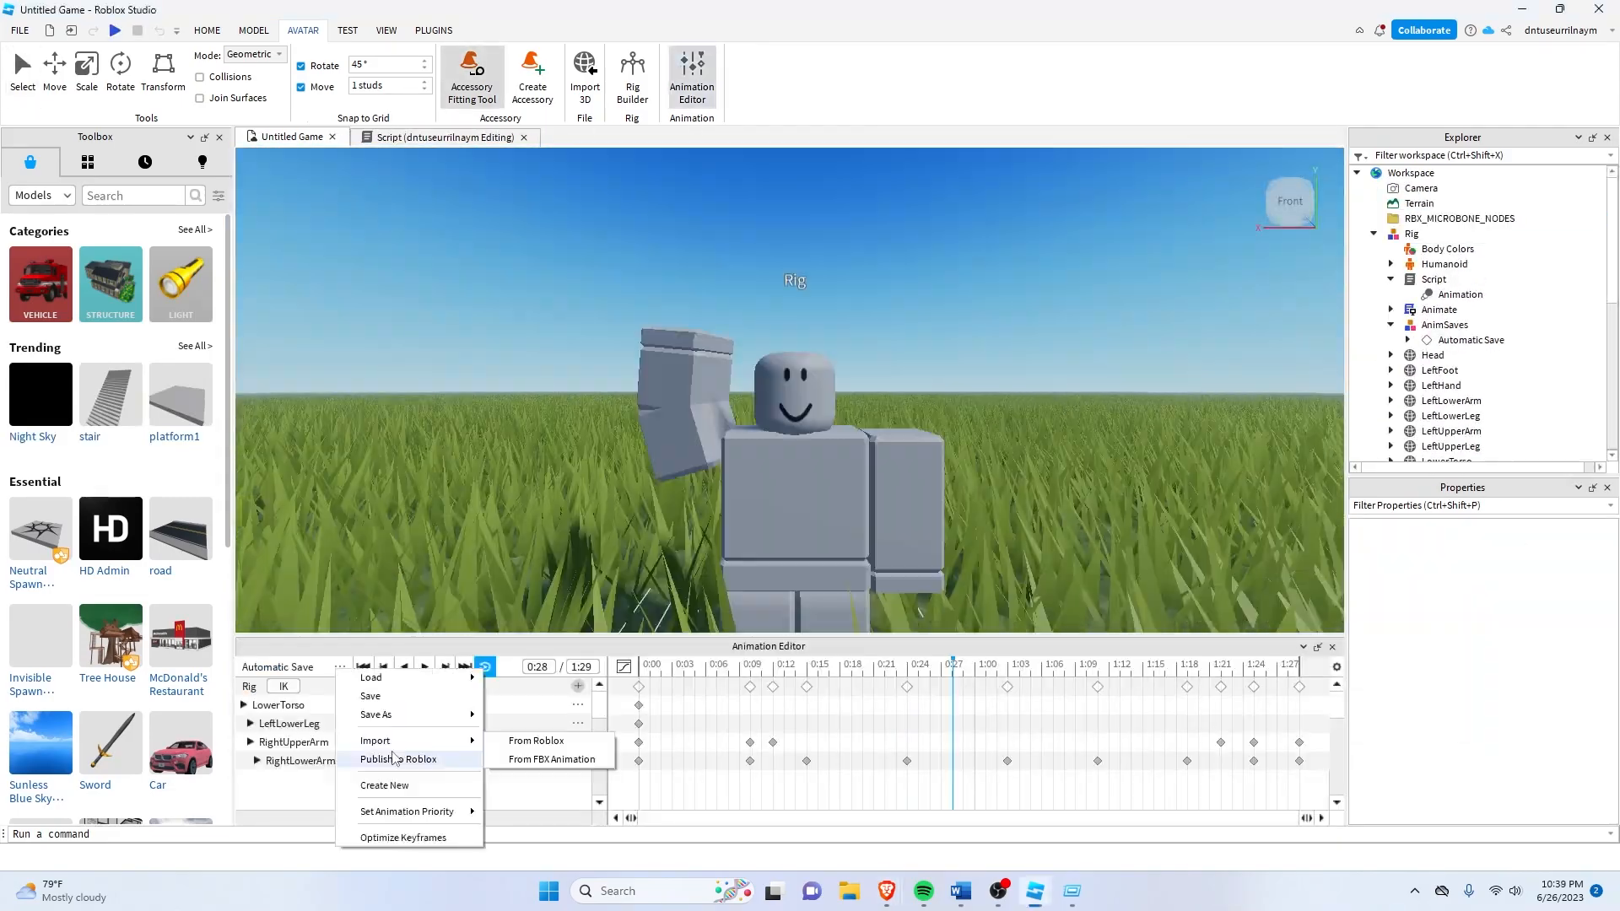
click(393, 759)
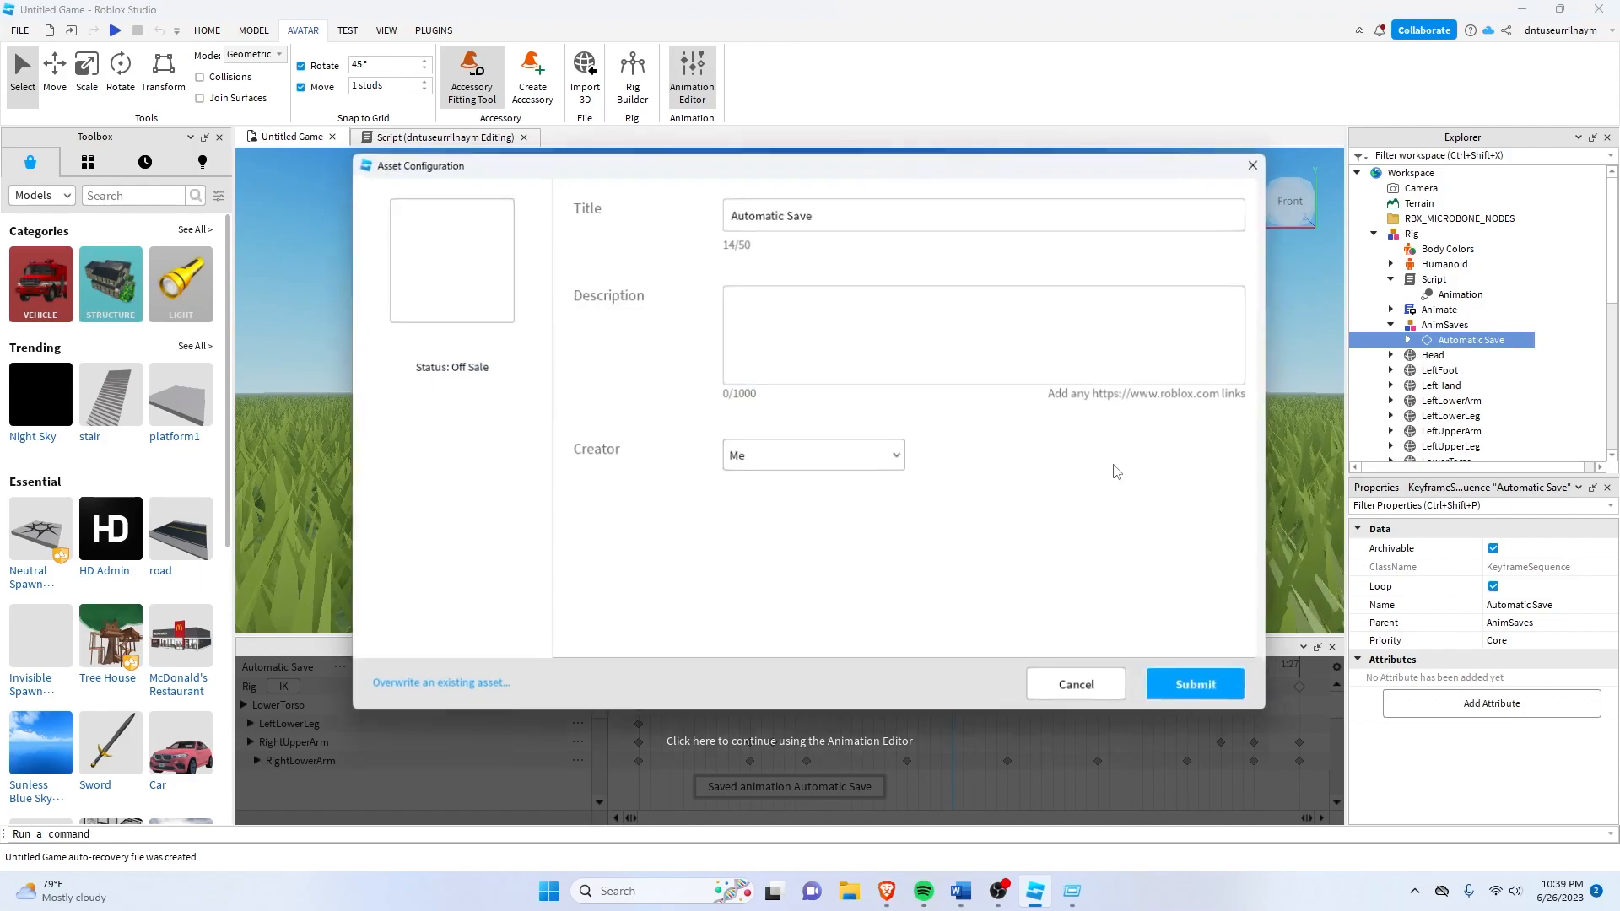
drag(866, 215, 675, 233)
key(BackSpace)
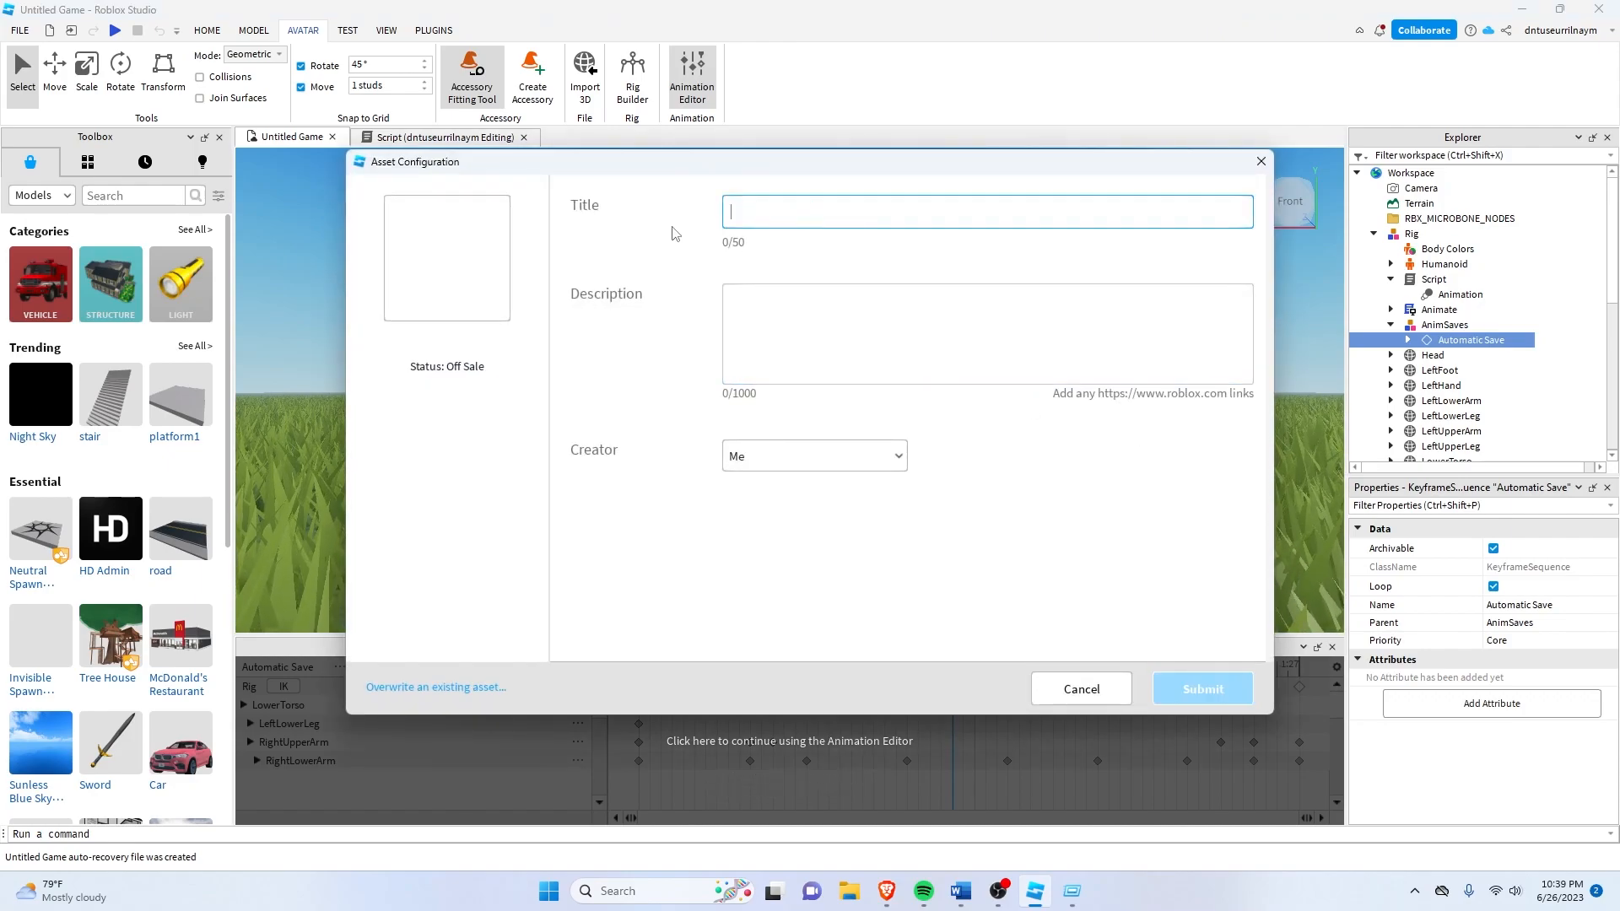
text(WAvi)
key(BackSpace)
key(BackSpace)
key(BackSpace)
text(aving animation(1)
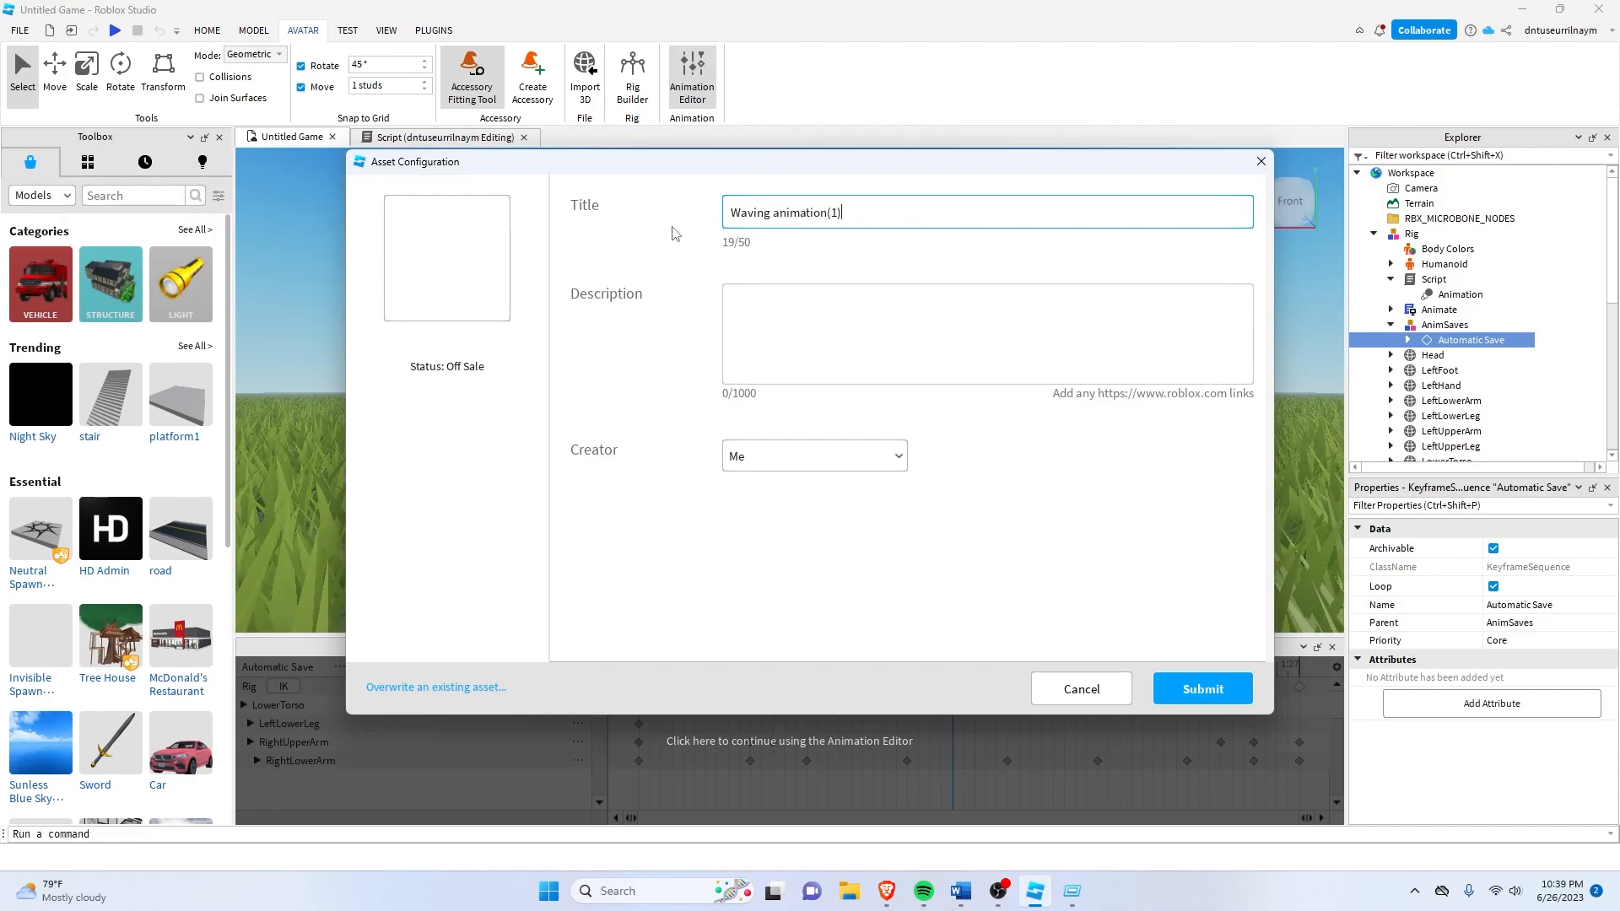
Submit the animation with an empty description, copy its new asset ID, and close the asset configuration.
click(837, 290)
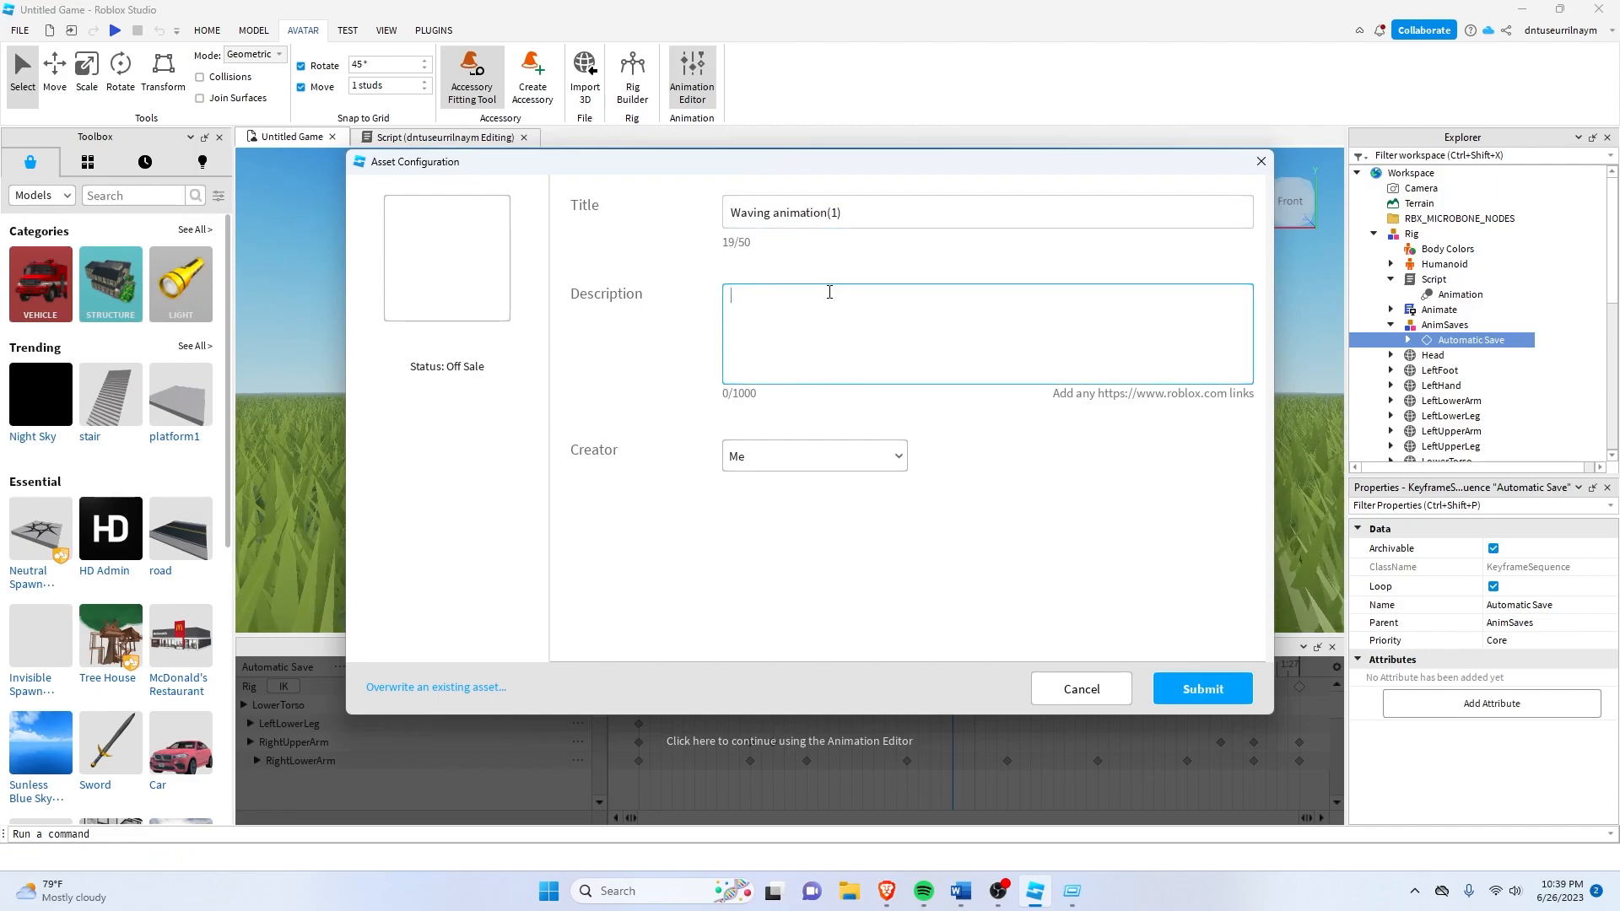
click(1241, 692)
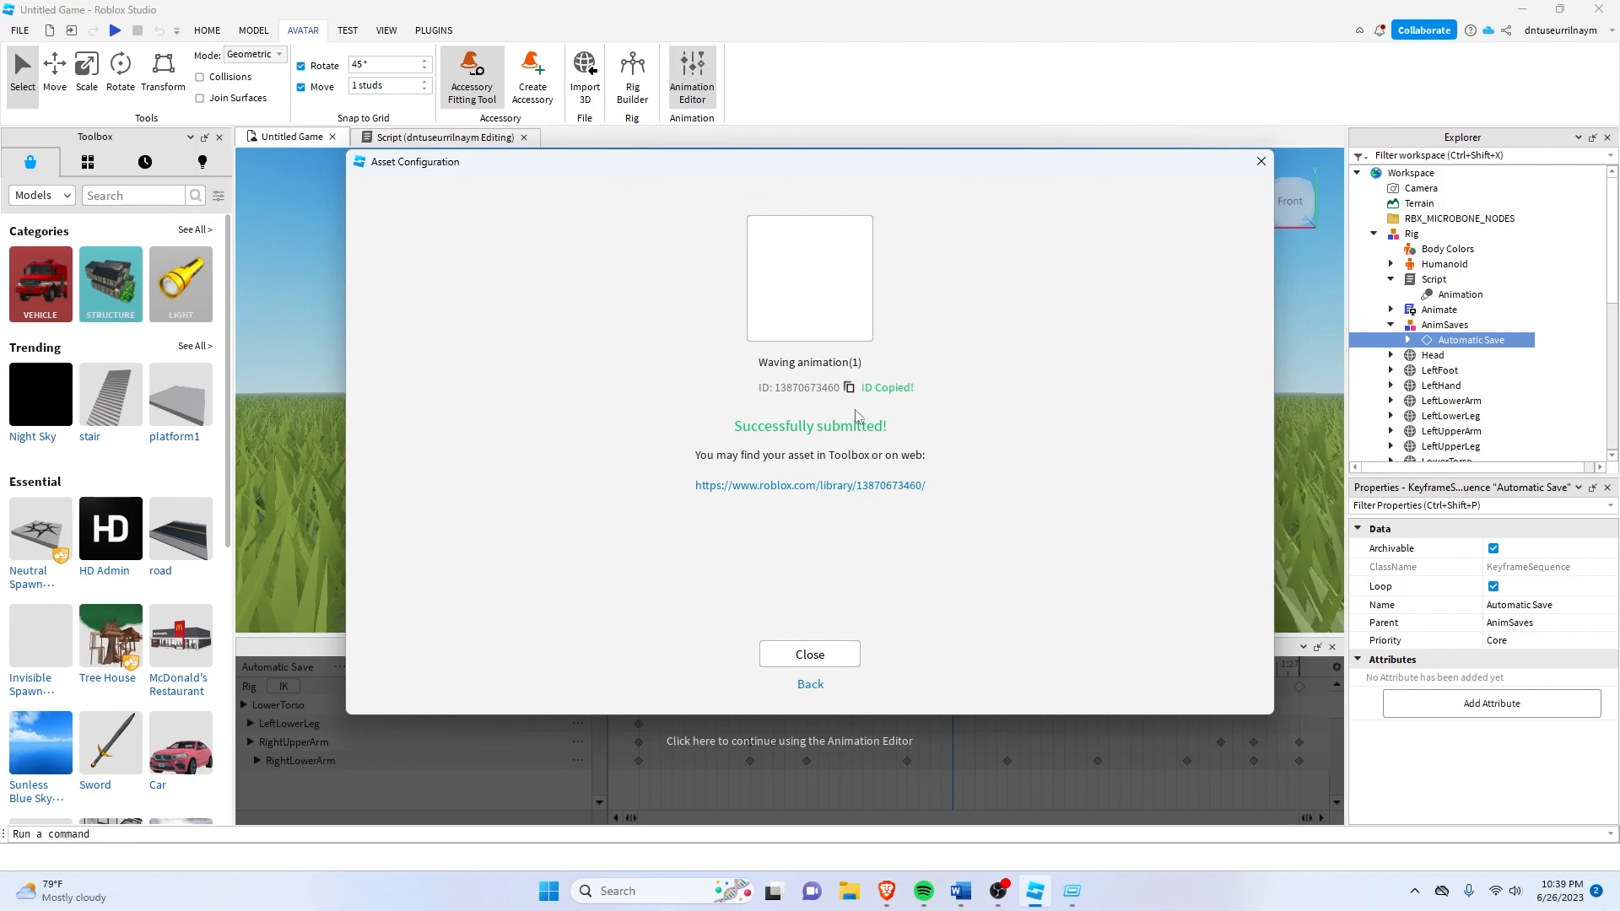
click(810, 655)
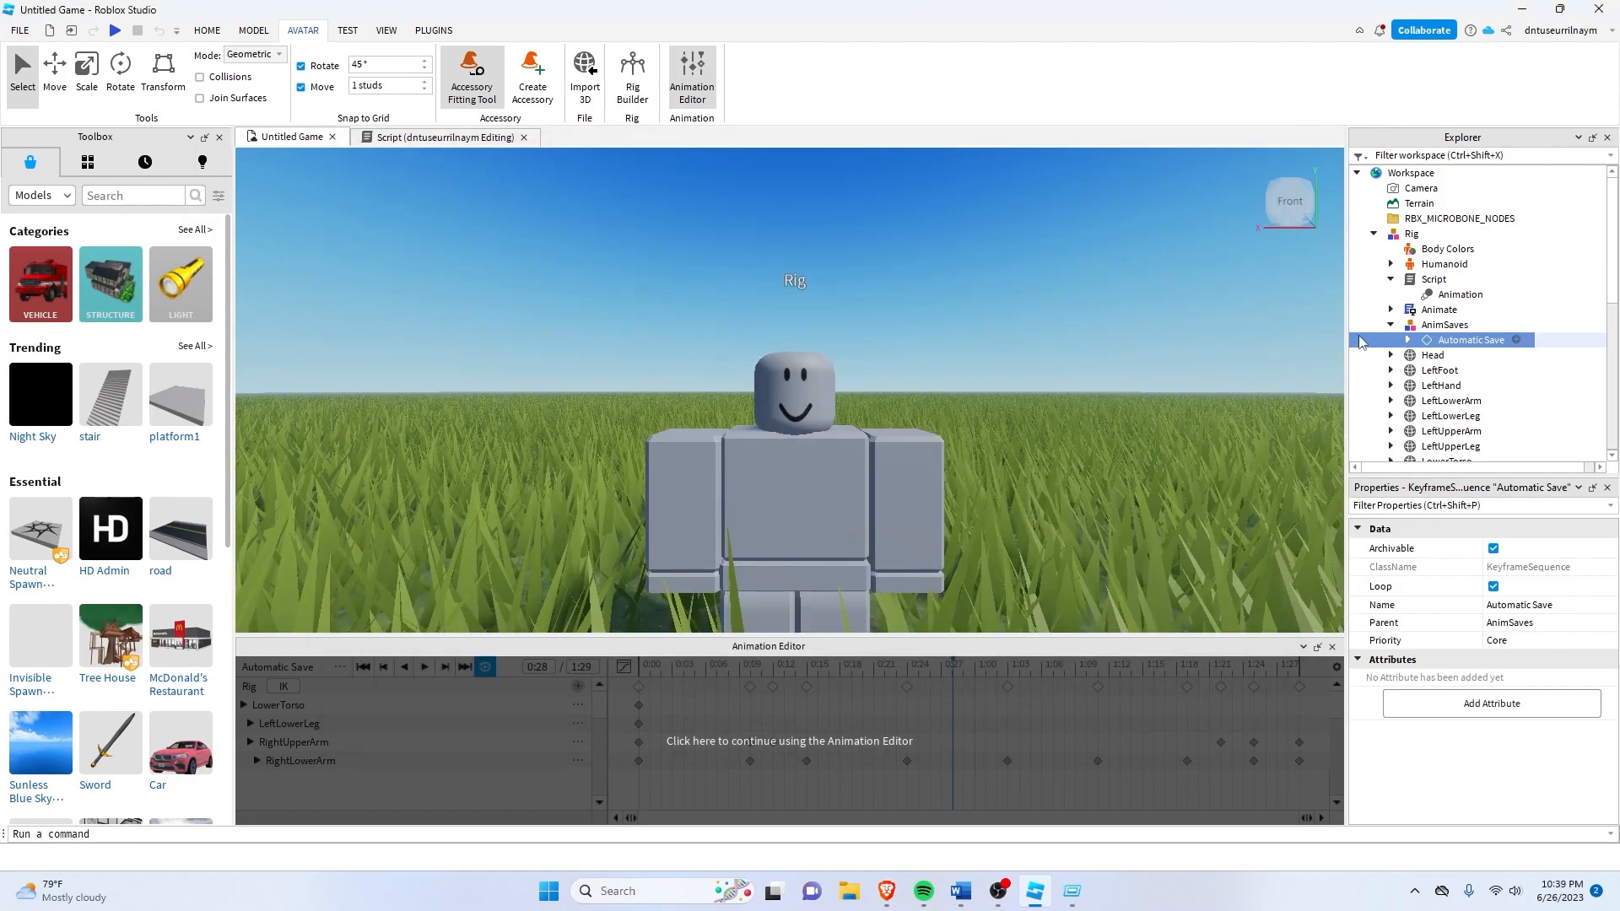
click(1460, 294)
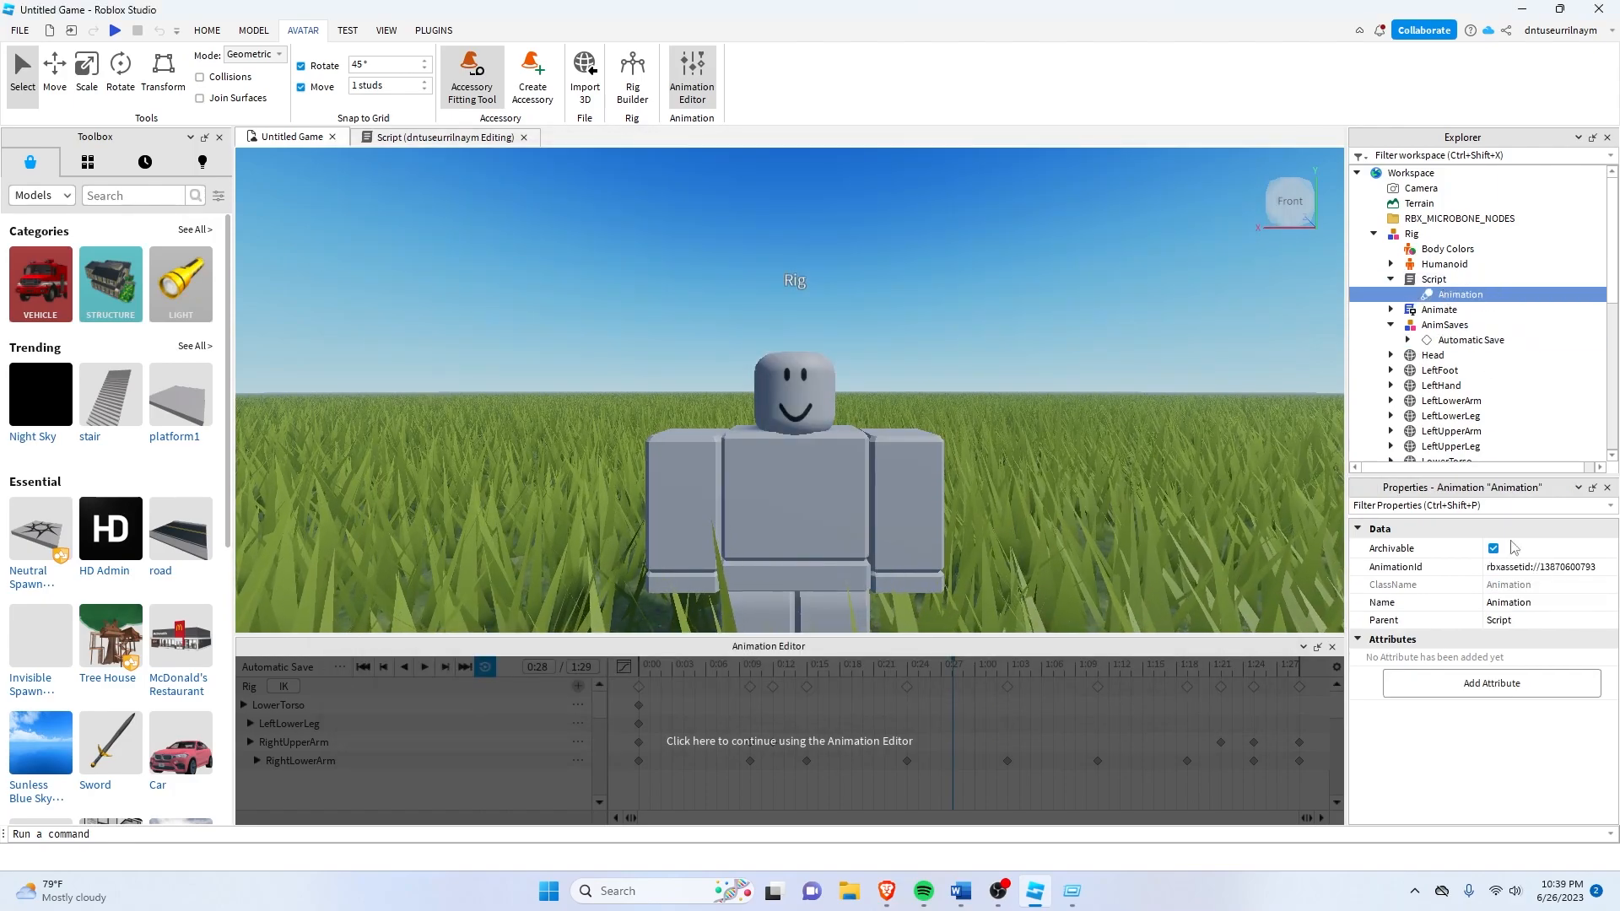
click(1518, 567)
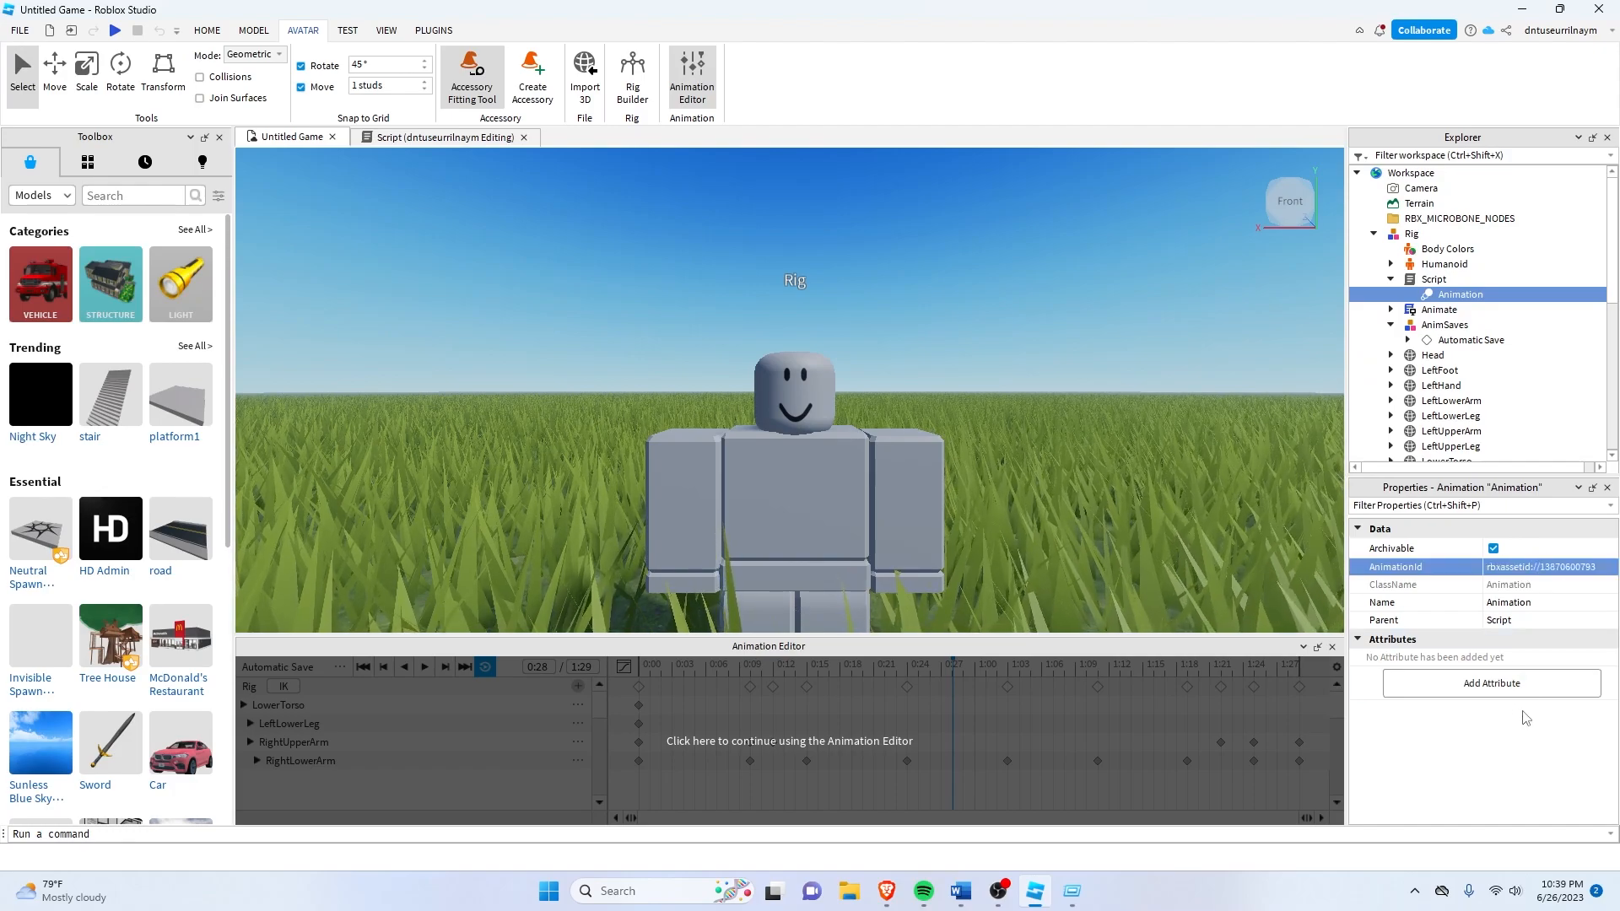
key(ctrl+v)
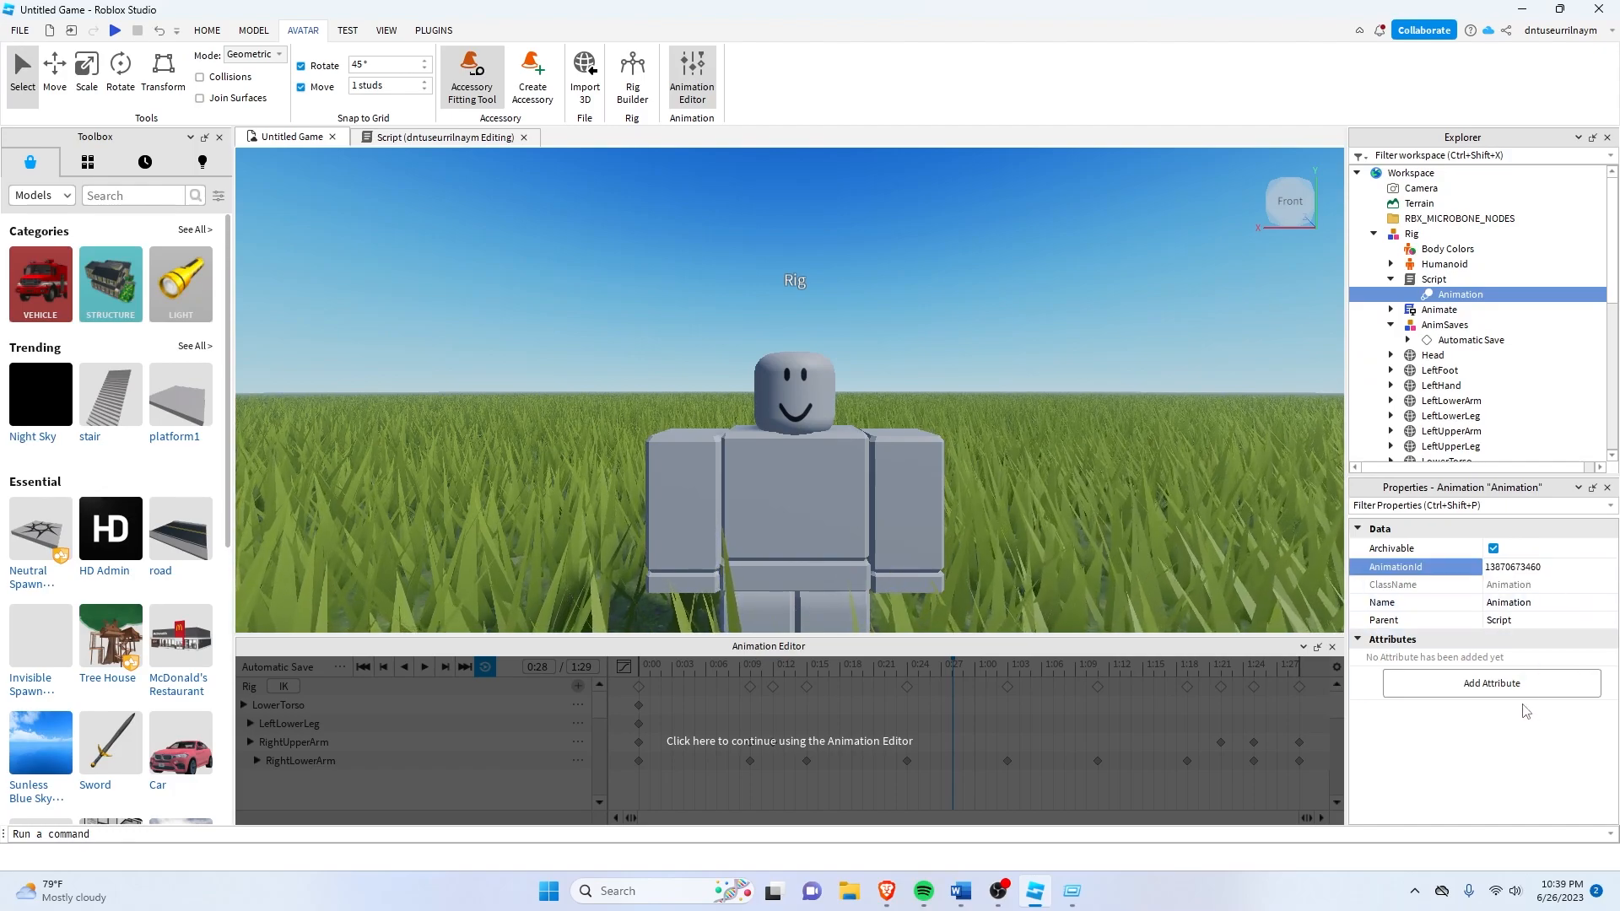
key(Return)
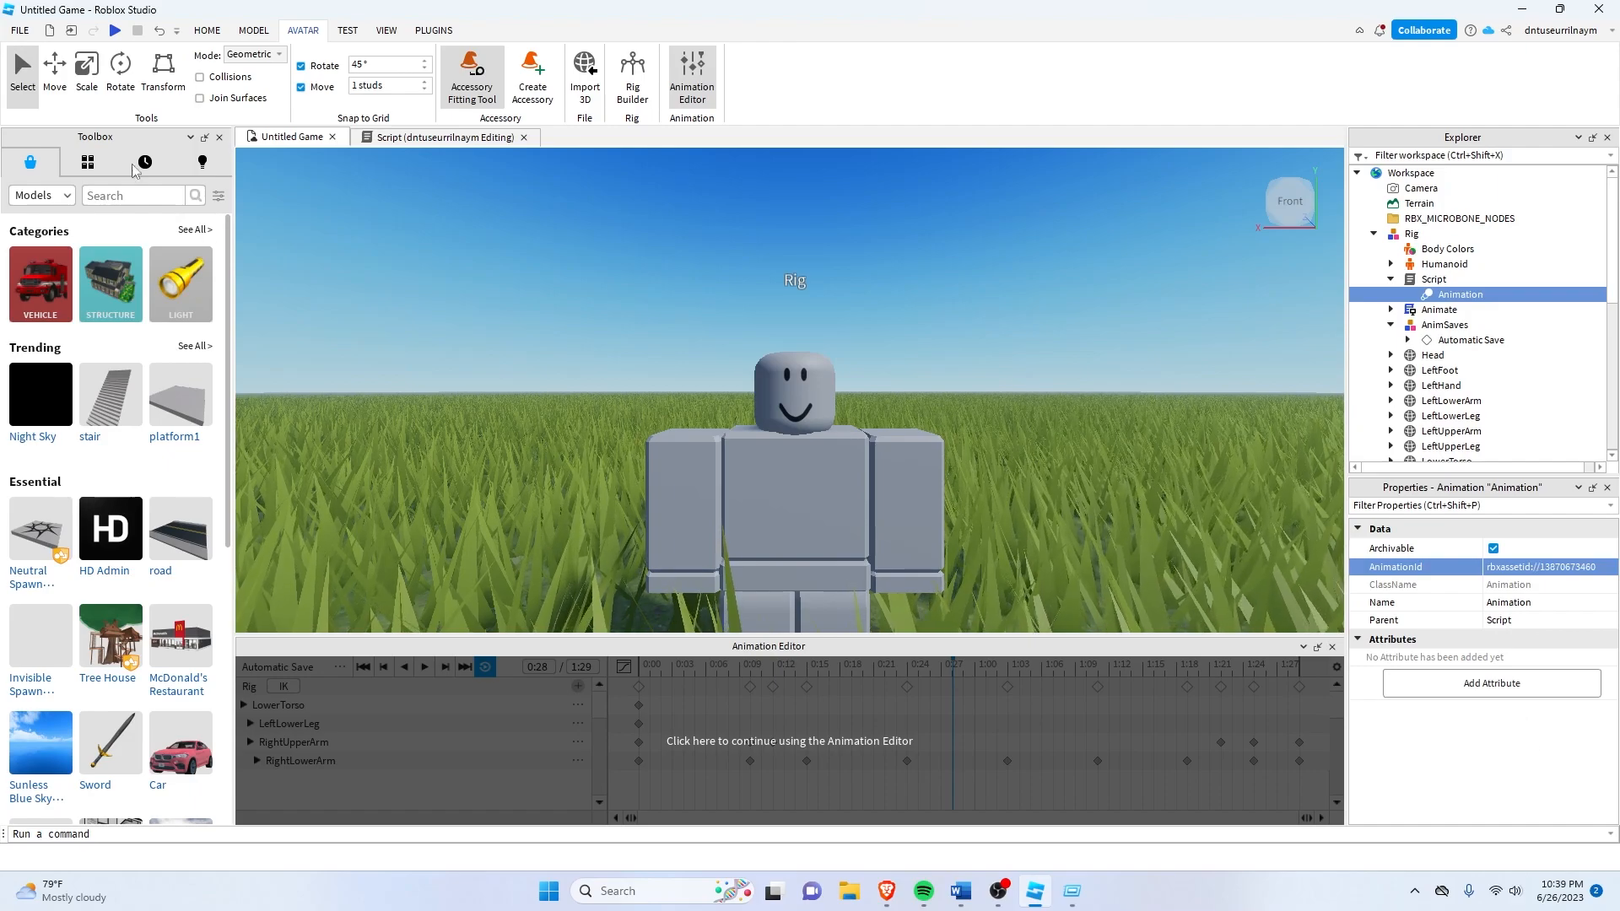
Playtest the game and walk the character around the Rig to check that its waving animation loops.
click(115, 32)
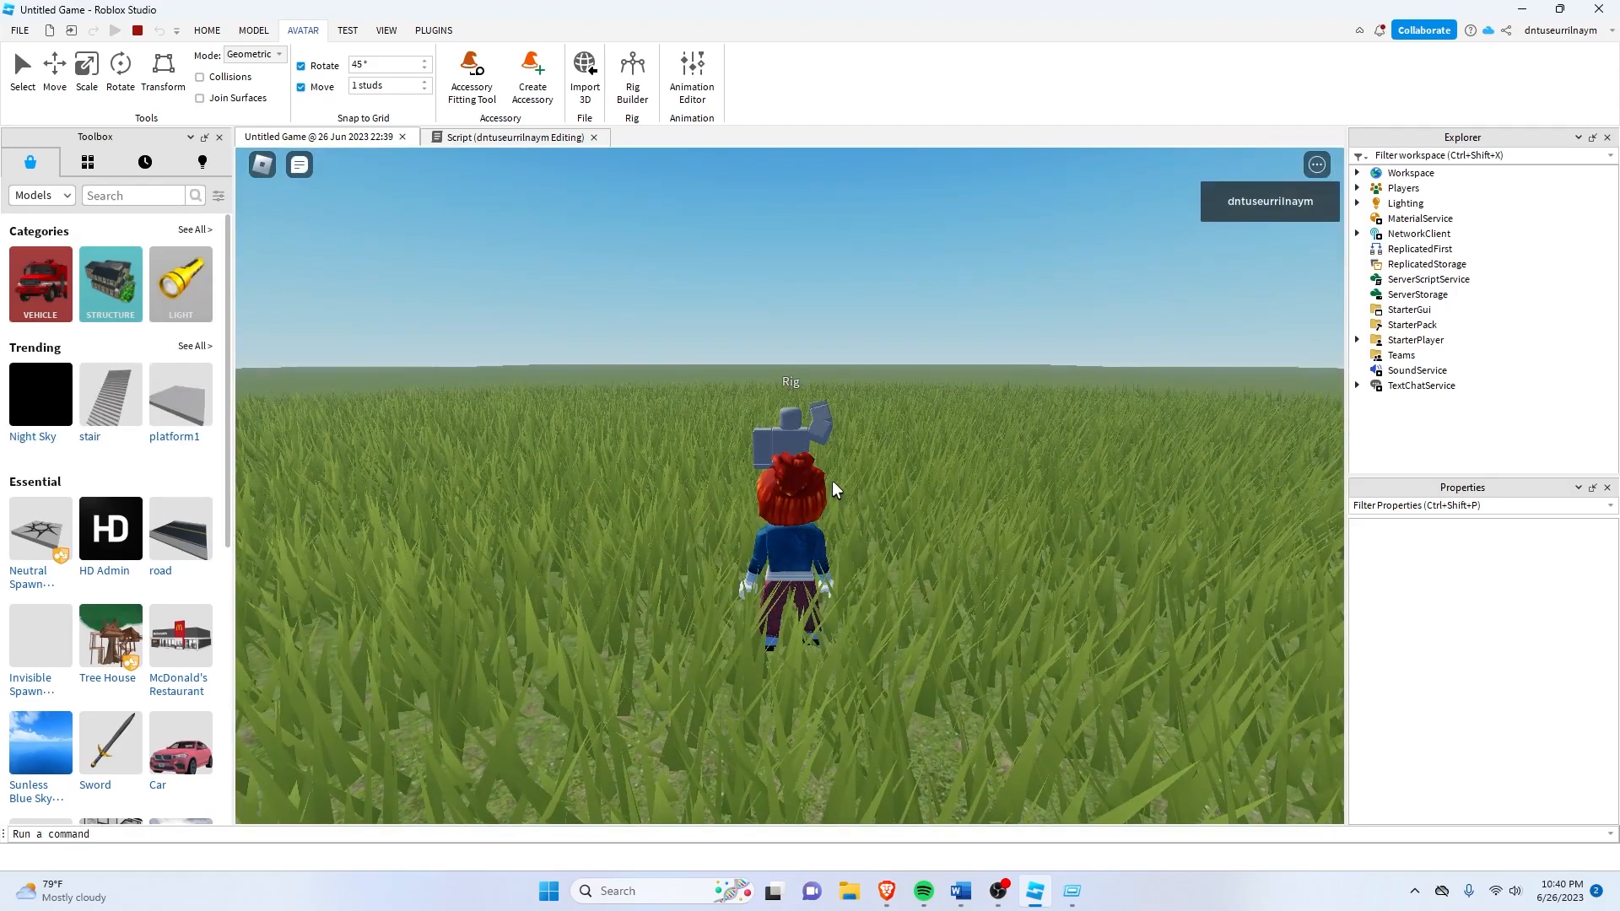
right_drag(854, 495, 854, 494)
key(w)
scroll(855, 495, up, 3)
key(w)
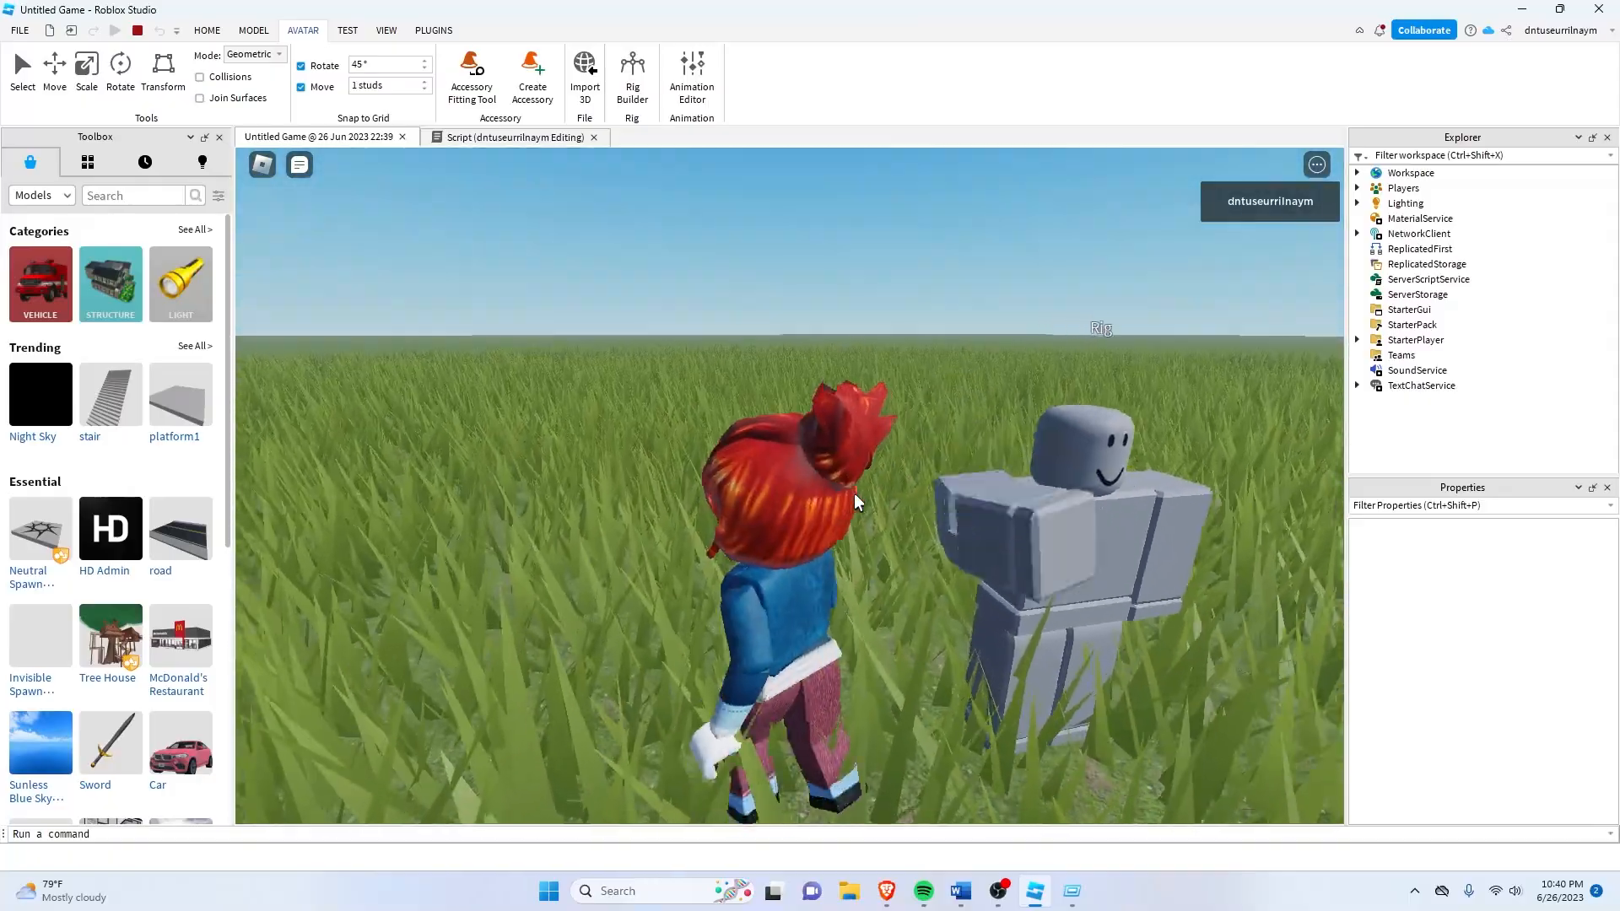
key(s)
scroll(855, 494, down, 3)
key(w)
key(w)
scroll(854, 494, up, 3)
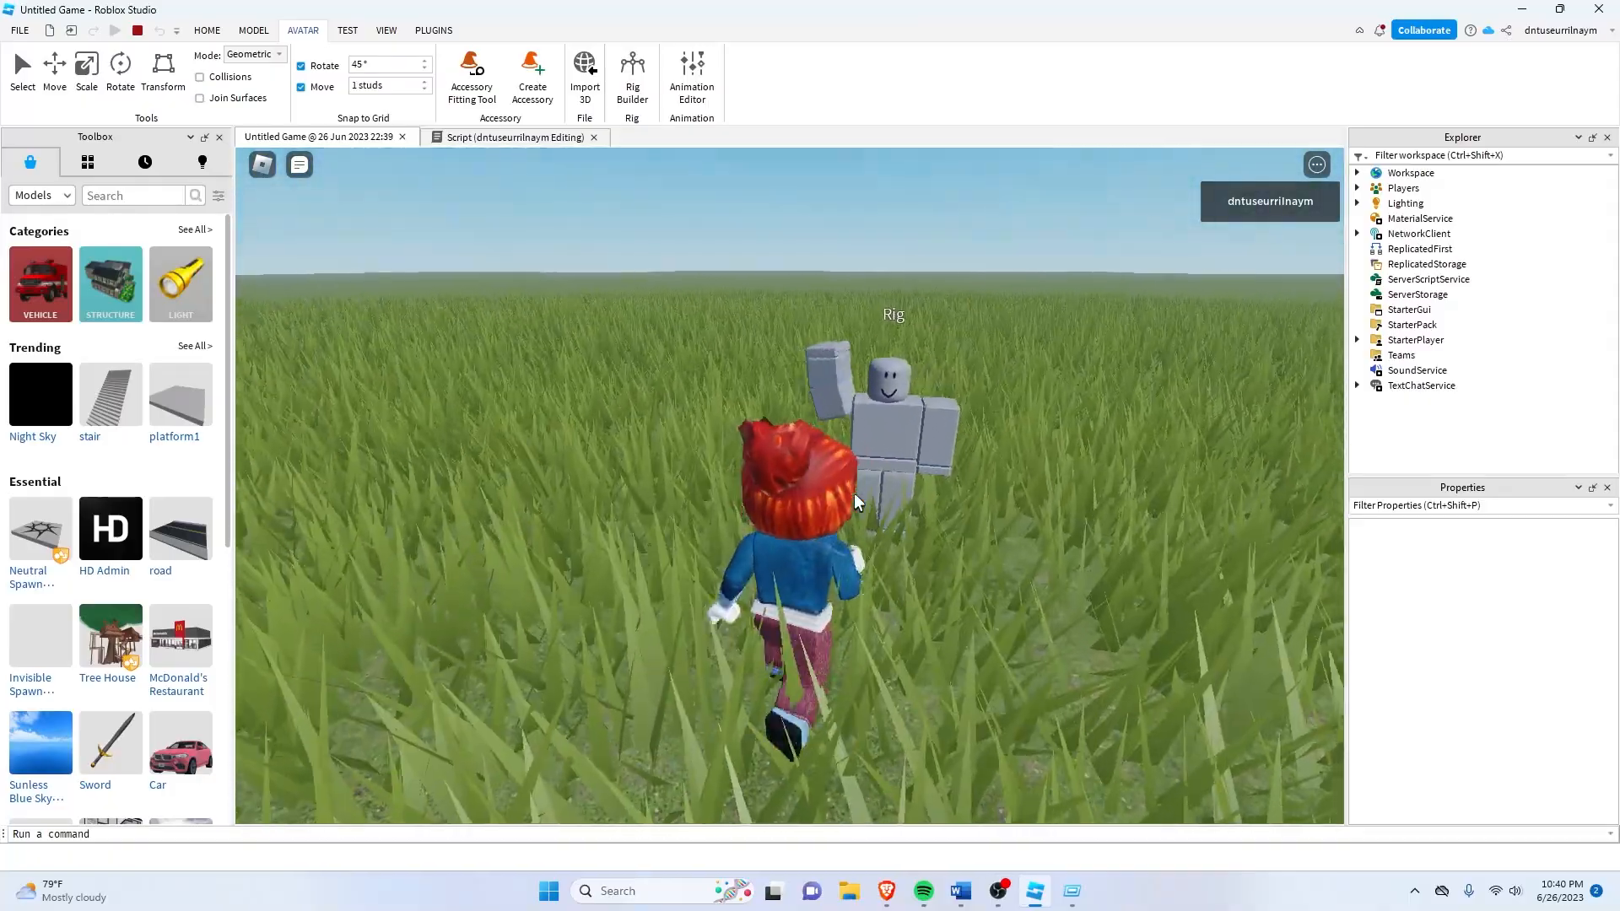
key(d)
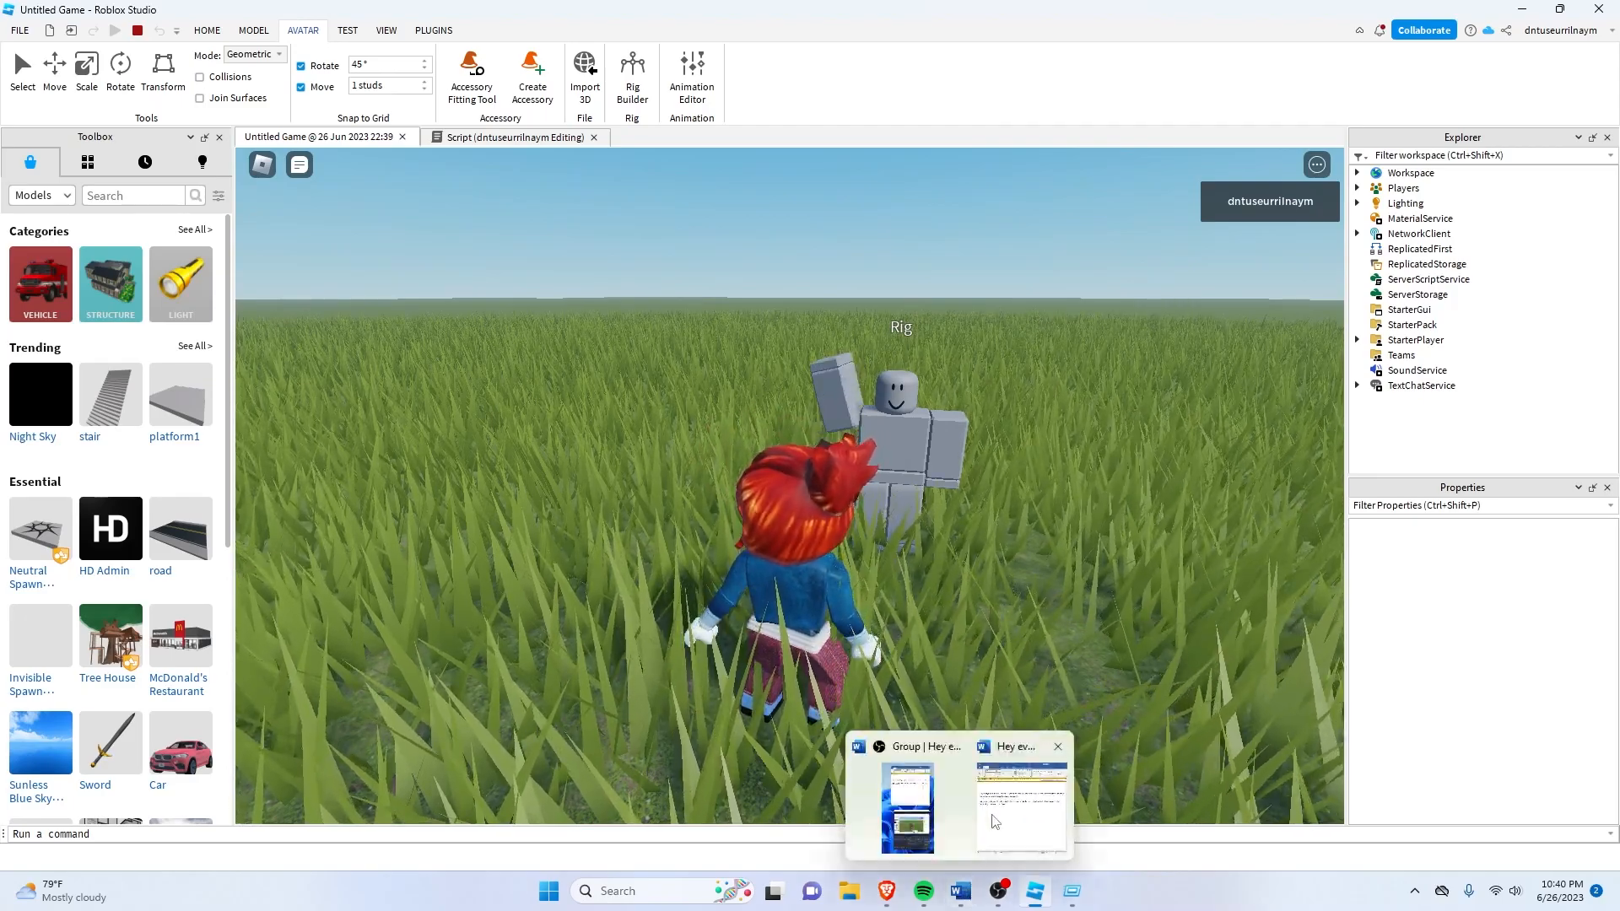
key(w)
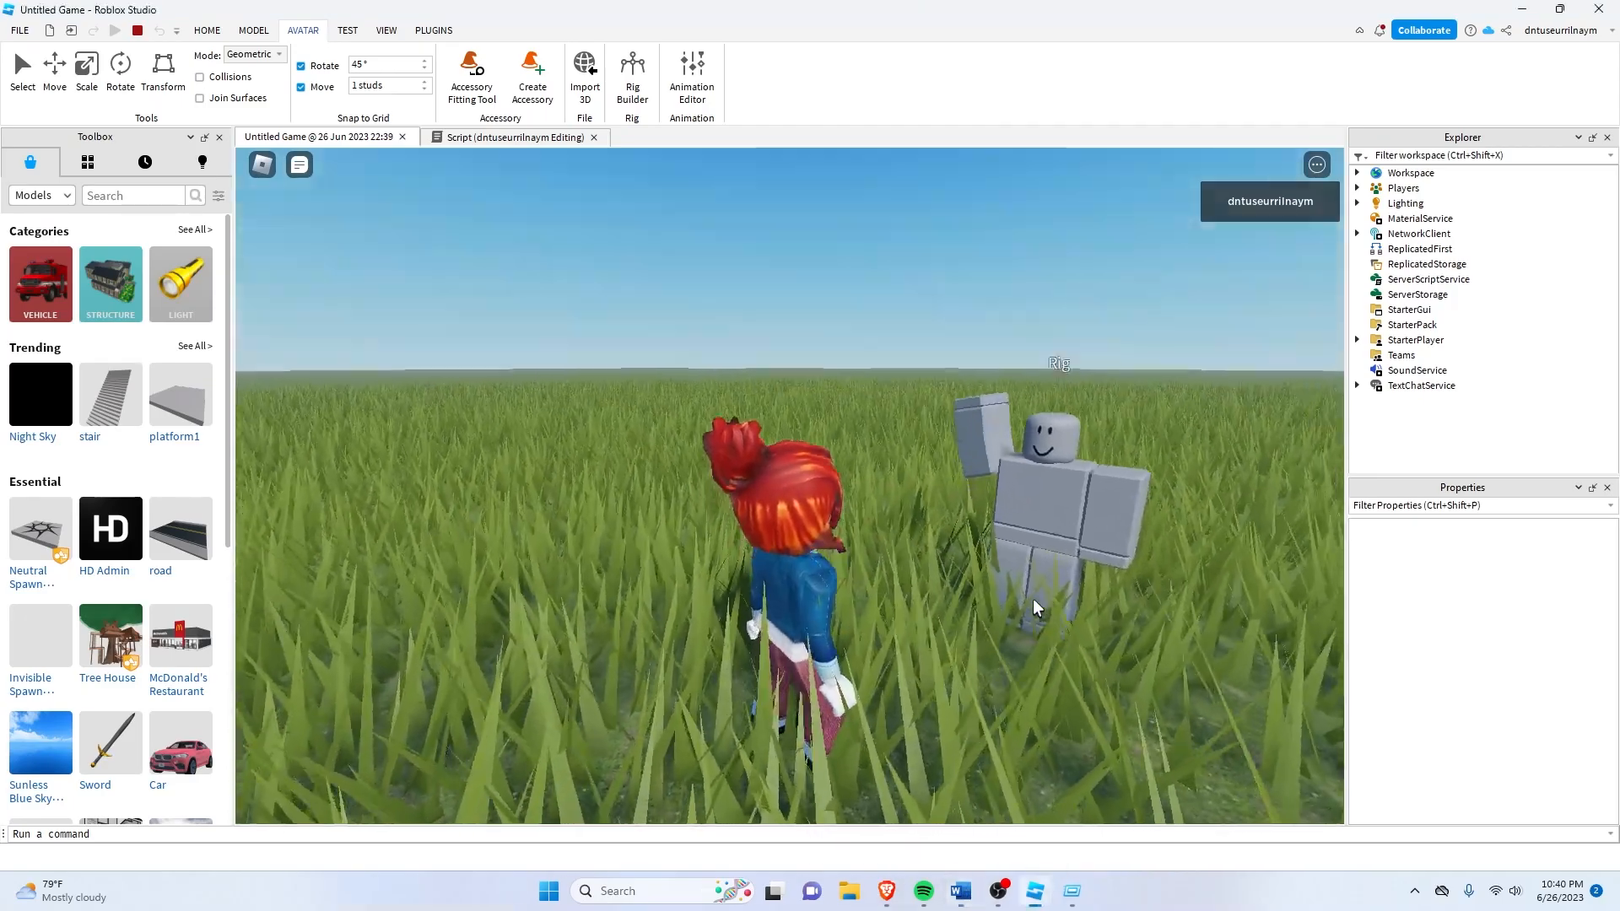
key(s)
key(w)
key(d)
key(s)
key(s)
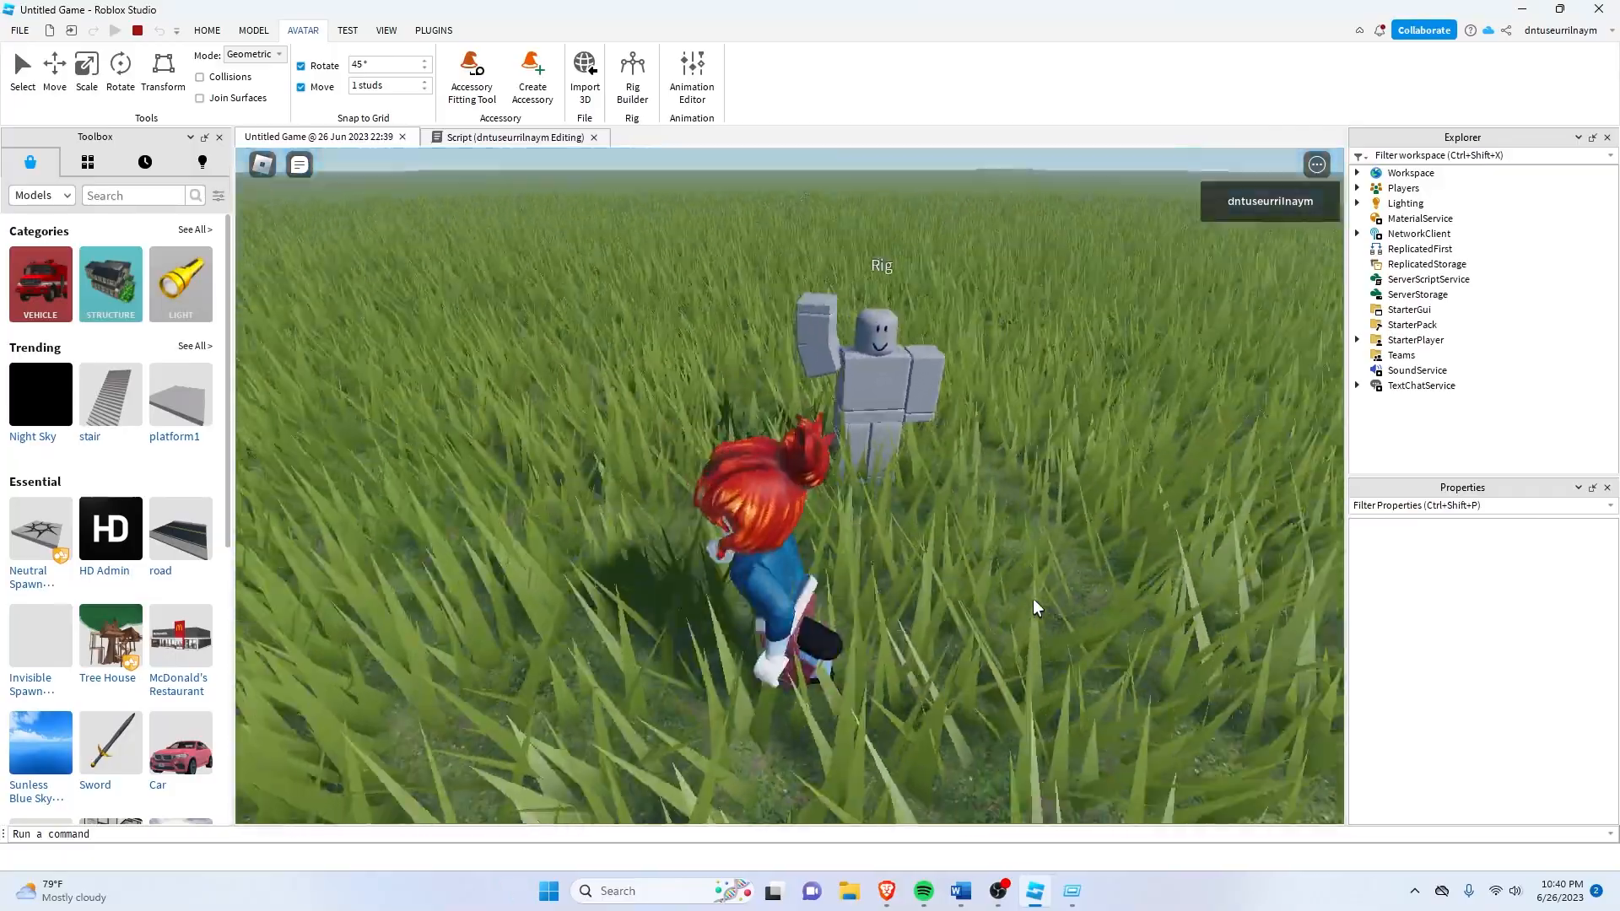